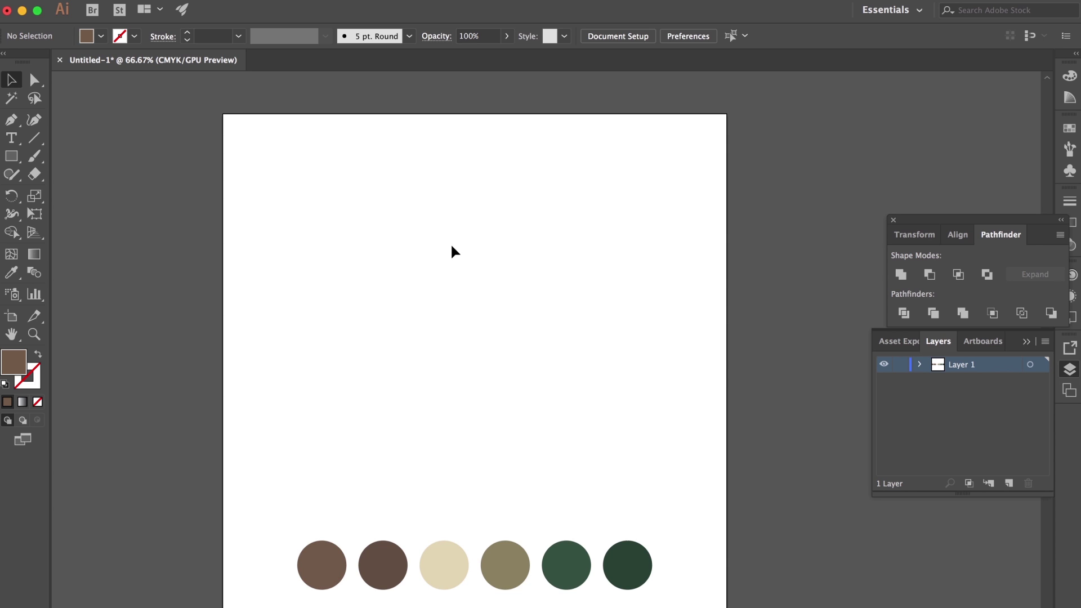
{"action": "left_click_drag", "start_coordinate": [256, 489], "coordinate": [626, 592]}
{"action": "left_click", "coordinate": [630, 502]}
{"action": "scroll", "coordinate": [630, 504], "scroll_direction": "down", "scroll_amount": 2}
{"action": "left_click_drag", "start_coordinate": [665, 500], "coordinate": [410, 509]}
{"action": "left_click", "coordinate": [439, 461]}
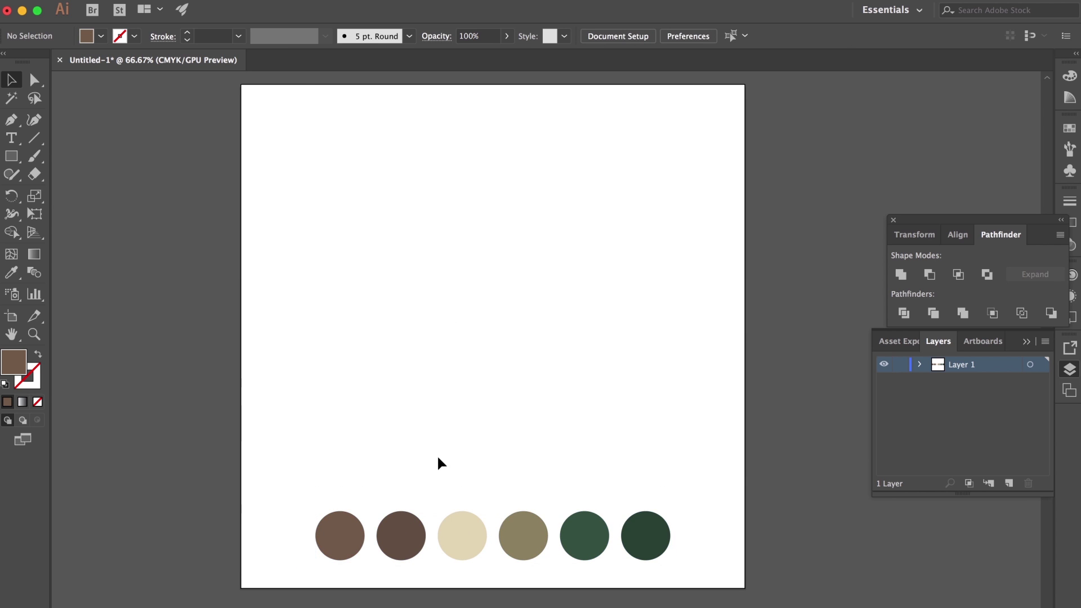
{"action": "left_click_drag", "start_coordinate": [466, 465], "coordinate": [505, 482]}
{"action": "left_click_drag", "start_coordinate": [417, 497], "coordinate": [727, 527]}
{"action": "left_click", "coordinate": [709, 498]}
{"action": "mouse_move", "coordinate": [706, 488]}
{"action": "left_mouse_down"}
{"action": "mouse_move", "coordinate": [683, 511]}
{"action": "mouse_move", "coordinate": [702, 497]}
{"action": "mouse_move", "coordinate": [688, 483]}
{"action": "left_mouse_up"}
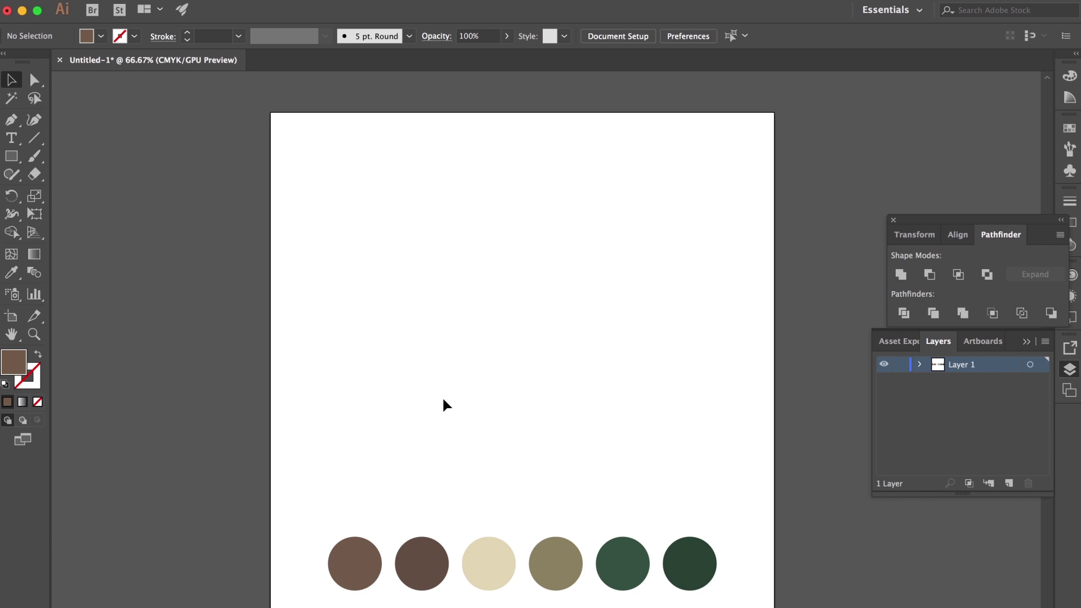
Draw a wide brown rectangle with the Rectangle tool in the middle of the artboard, above the colour swatches
{"action": "left_click", "coordinate": [12, 158]}
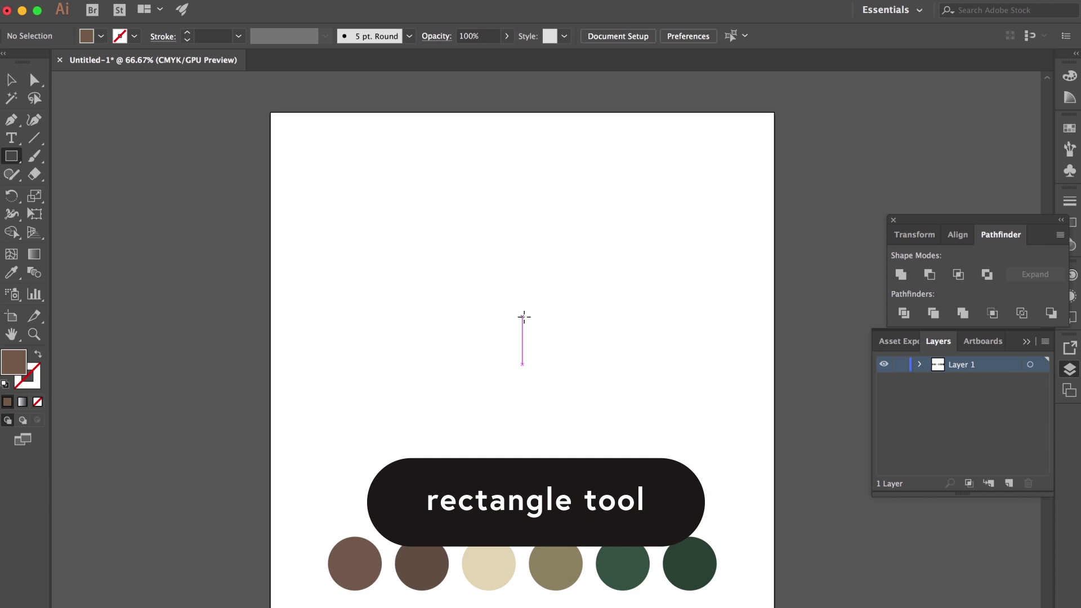
{"action": "left_click", "coordinate": [13, 163]}
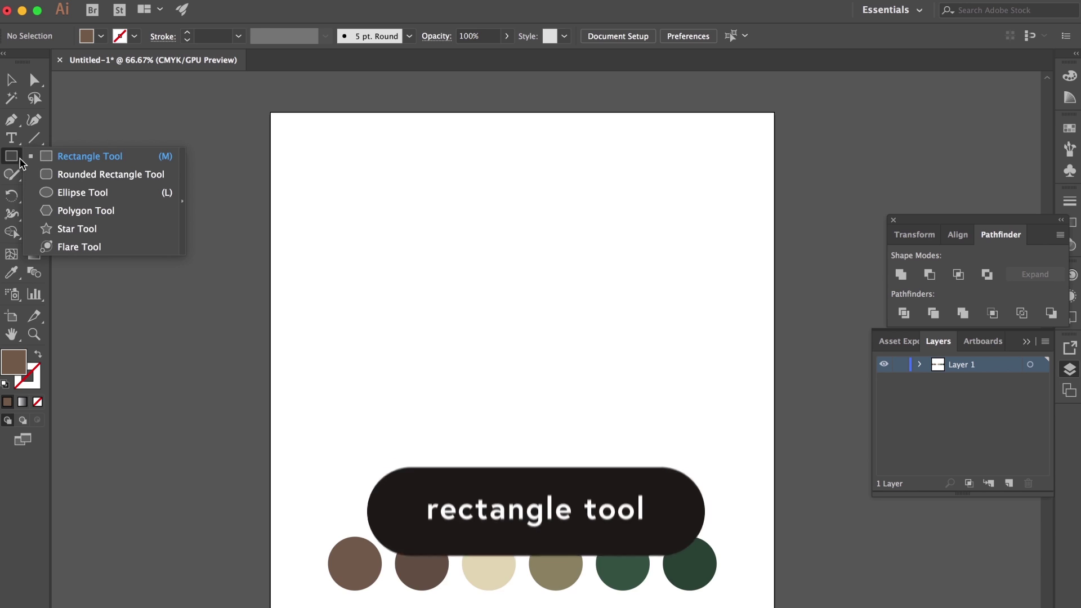
{"action": "left_click", "coordinate": [54, 162]}
{"action": "left_click_drag", "start_coordinate": [395, 246], "coordinate": [640, 382]}
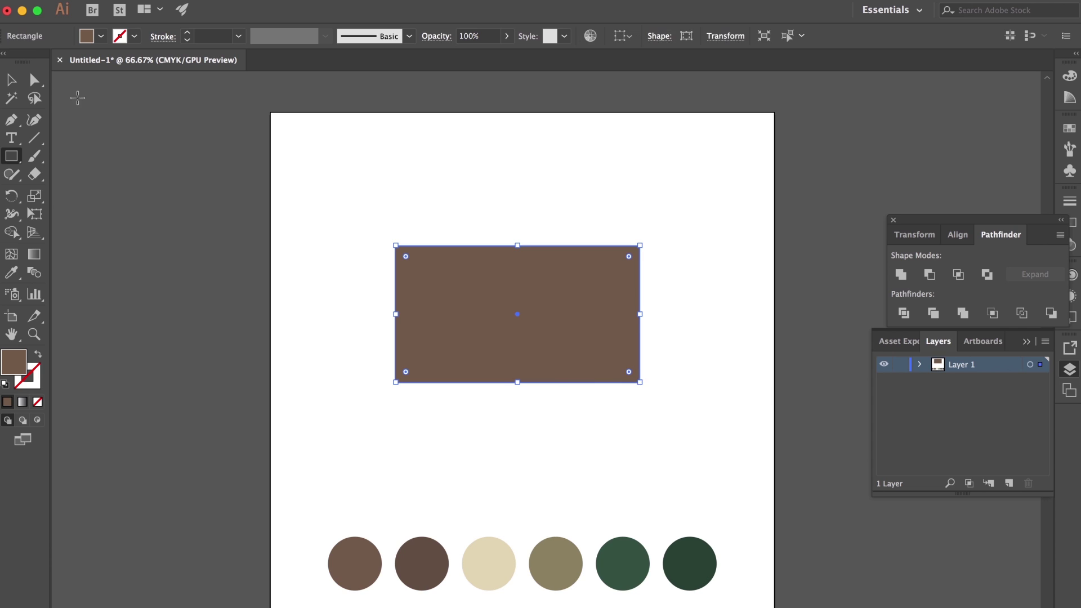
{"action": "left_click", "coordinate": [11, 79]}
{"action": "left_click", "coordinate": [401, 169]}
Duplicate the brown rectangle straight up and flatten the copy into a thin strip of the same width
{"action": "left_click_drag", "start_coordinate": [524, 293], "coordinate": [528, 292]}
{"action": "left_click", "coordinate": [511, 225]}
{"action": "left_click_drag", "start_coordinate": [496, 209], "coordinate": [508, 181]}
{"action": "key", "text": "super+equal"}
{"action": "left_click", "coordinate": [524, 229]}
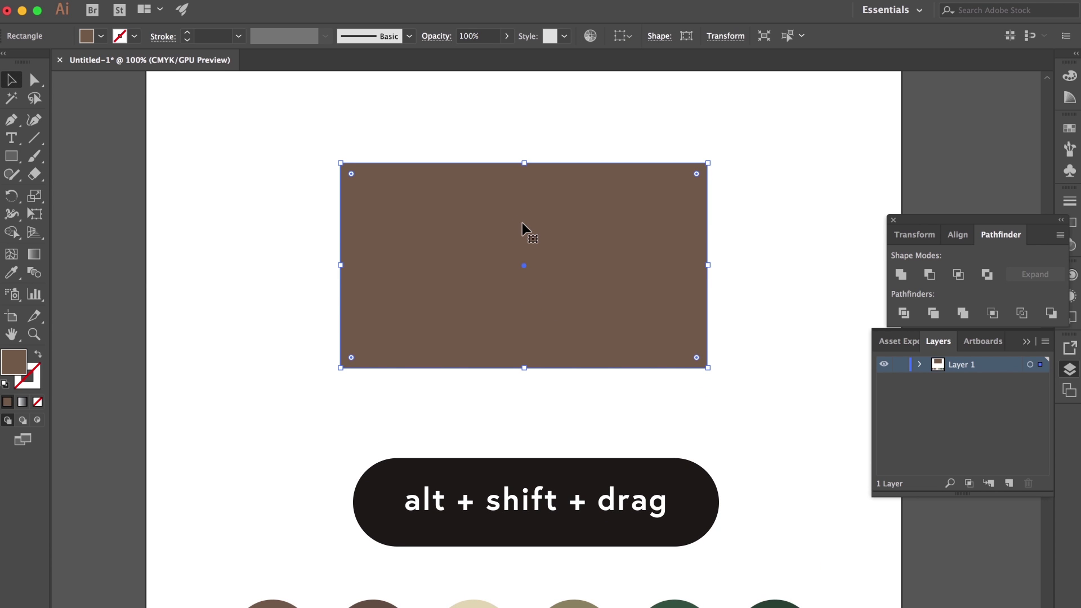
{"action": "left_click_drag", "start_coordinate": [525, 229], "coordinate": [525, 180]}
{"action": "left_click_drag", "start_coordinate": [524, 309], "coordinate": [554, 133]}
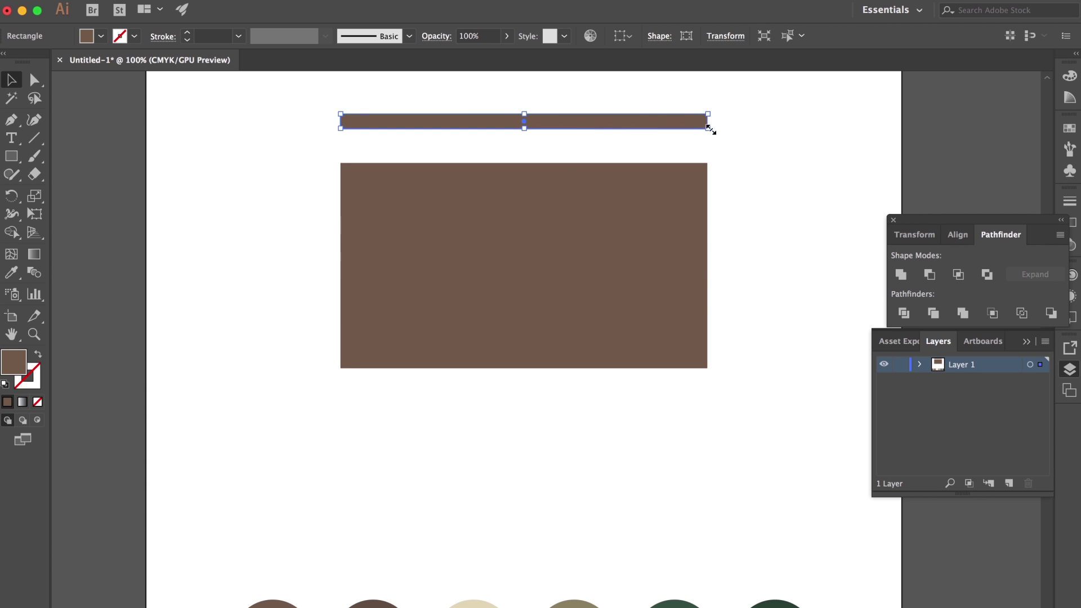
Widen the thin strip evenly past both sides of the brown rectangle and rest it on the rectangle's upper edge
{"action": "left_click_drag", "start_coordinate": [709, 128], "coordinate": [706, 159]}
{"action": "left_click_drag", "start_coordinate": [771, 112], "coordinate": [726, 94]}
{"action": "key", "text": "super+equal"}
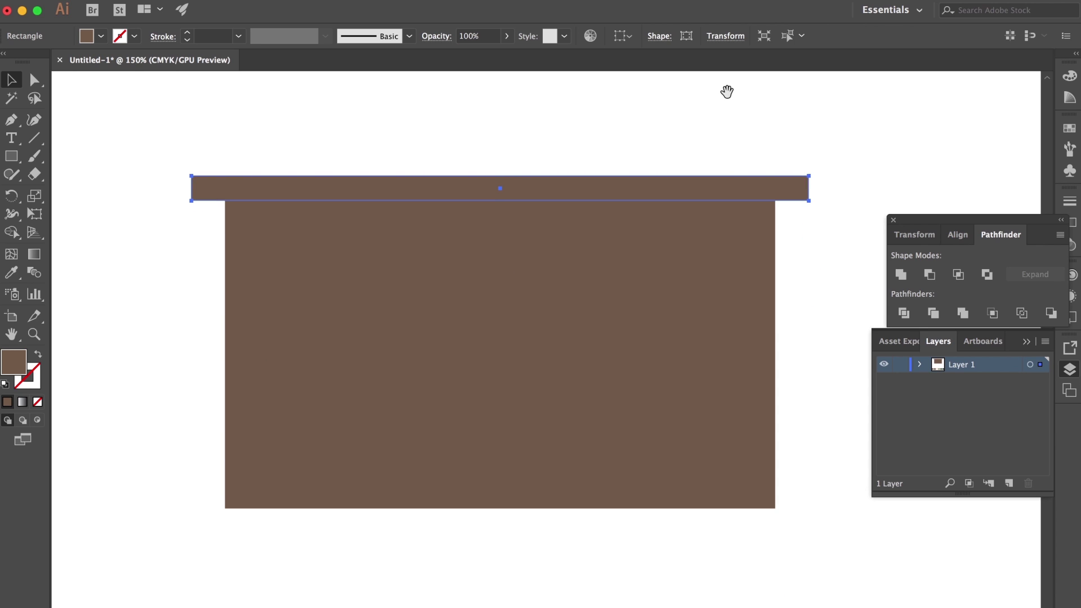
{"action": "left_click", "coordinate": [289, 133]}
{"action": "left_click", "coordinate": [278, 190]}
{"action": "left_click", "coordinate": [297, 137]}
{"action": "left_click", "coordinate": [310, 236]}
{"action": "left_click", "coordinate": [307, 138]}
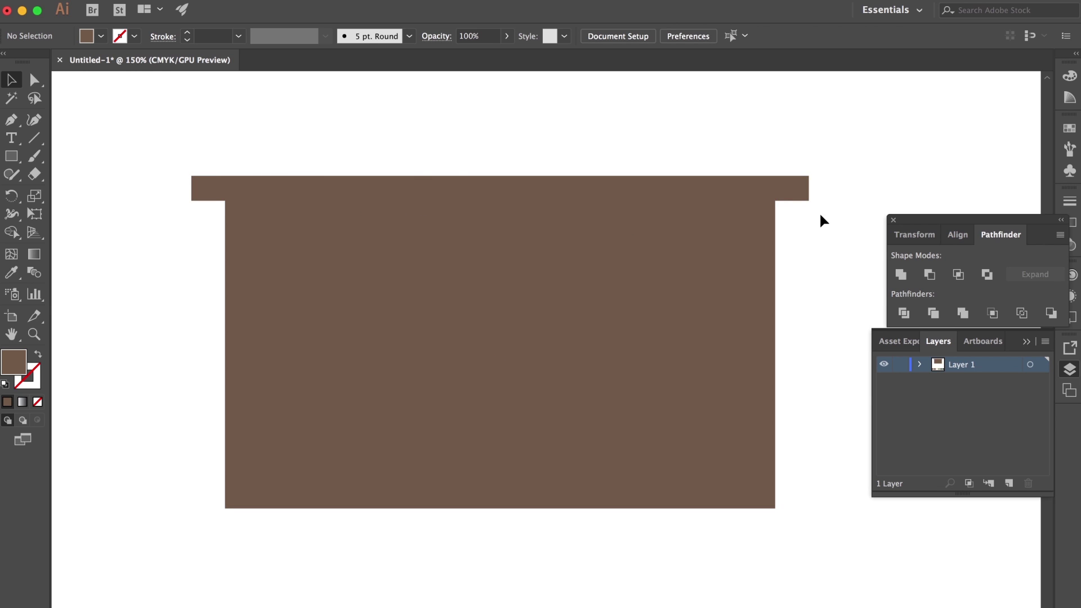
{"action": "left_click_drag", "start_coordinate": [811, 248], "coordinate": [799, 238]}
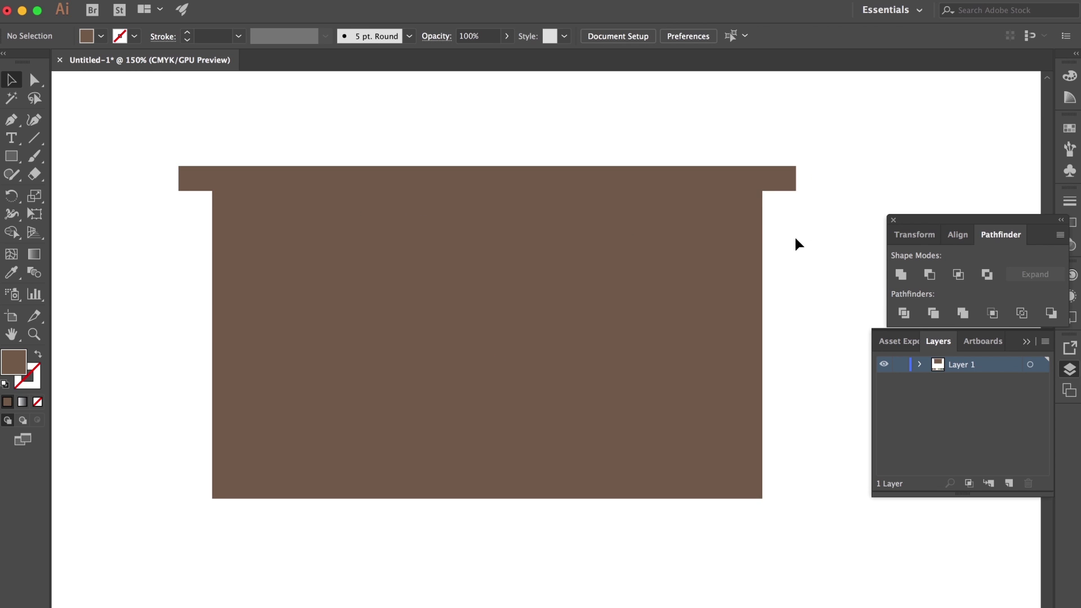
{"action": "left_click_drag", "start_coordinate": [779, 273], "coordinate": [784, 251]}
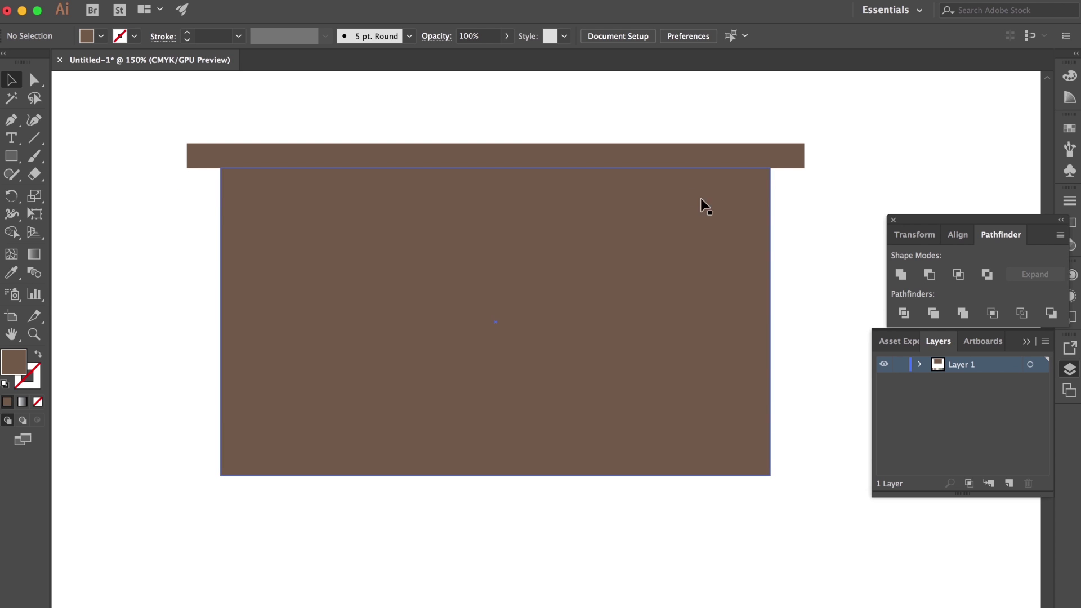
Duplicate the rim strip directly below itself and narrow the copy on both sides to the body's width
{"action": "left_click", "coordinate": [656, 158]}
{"action": "left_click_drag", "start_coordinate": [657, 159], "coordinate": [645, 181]}
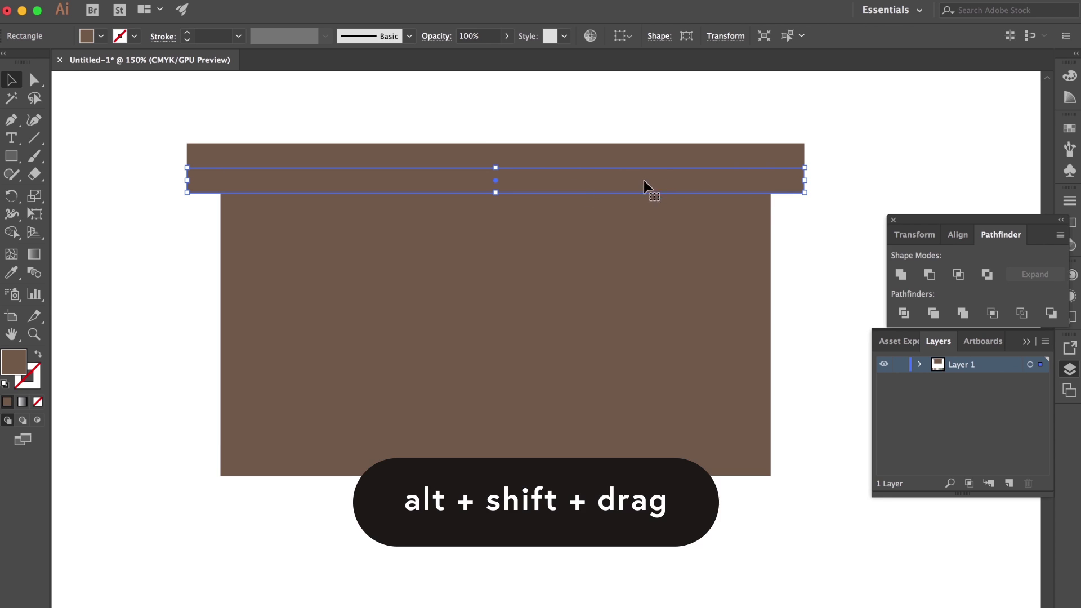
{"action": "left_click_drag", "start_coordinate": [190, 180], "coordinate": [220, 180]}
{"action": "left_click_drag", "start_coordinate": [805, 182], "coordinate": [771, 182]}
Fill the narrow strip under the rim with the darker brown palette swatch using the Eyedropper
{"action": "key", "text": "super+minus"}
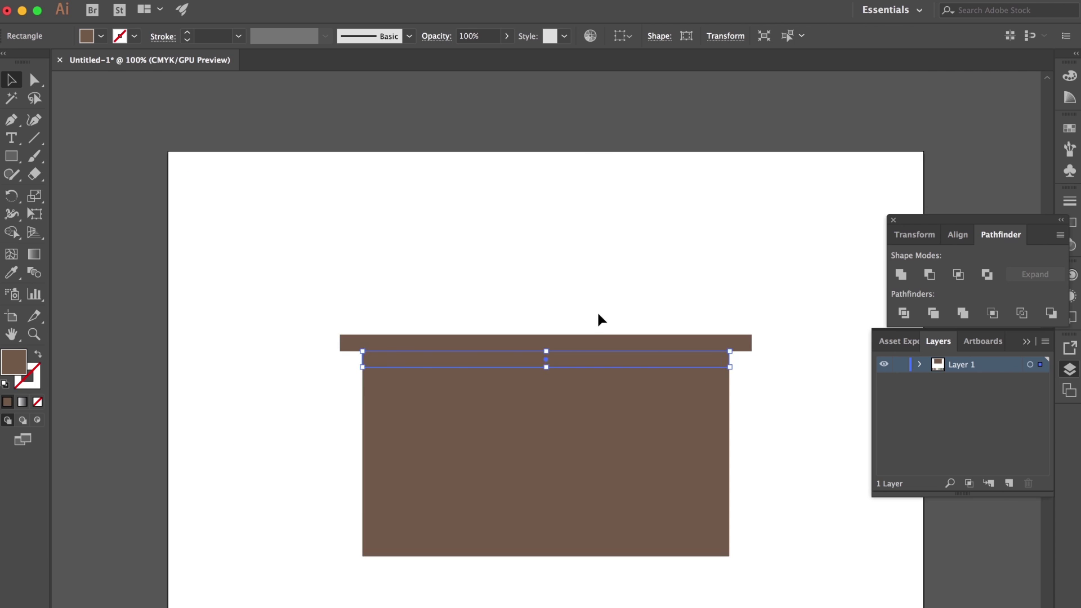
{"action": "scroll", "coordinate": [600, 318], "scroll_direction": "down", "scroll_amount": 5}
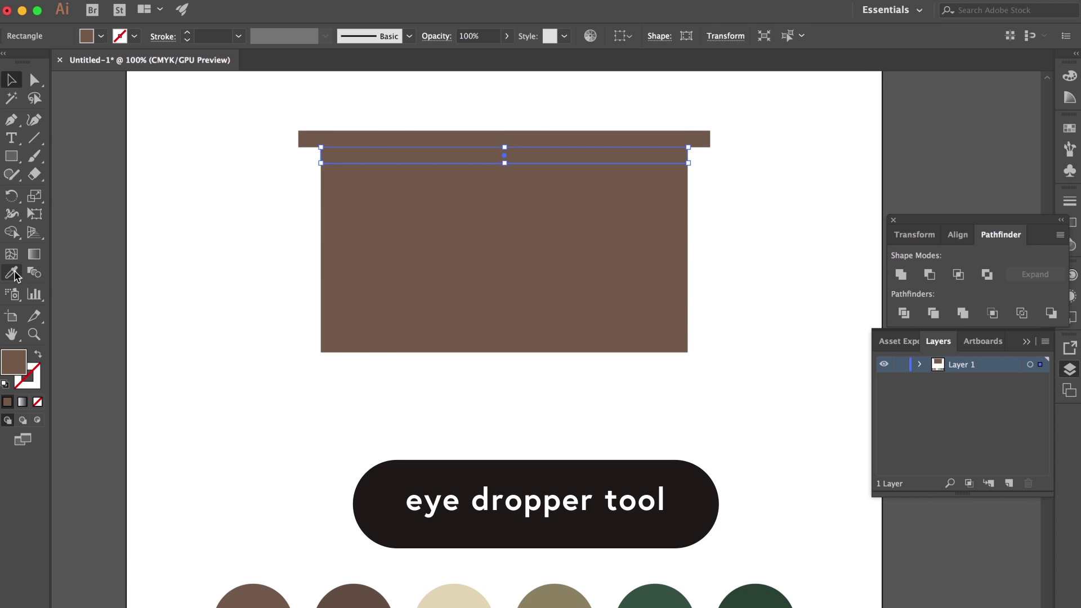
{"action": "left_click", "coordinate": [13, 274]}
{"action": "left_click", "coordinate": [374, 605]}
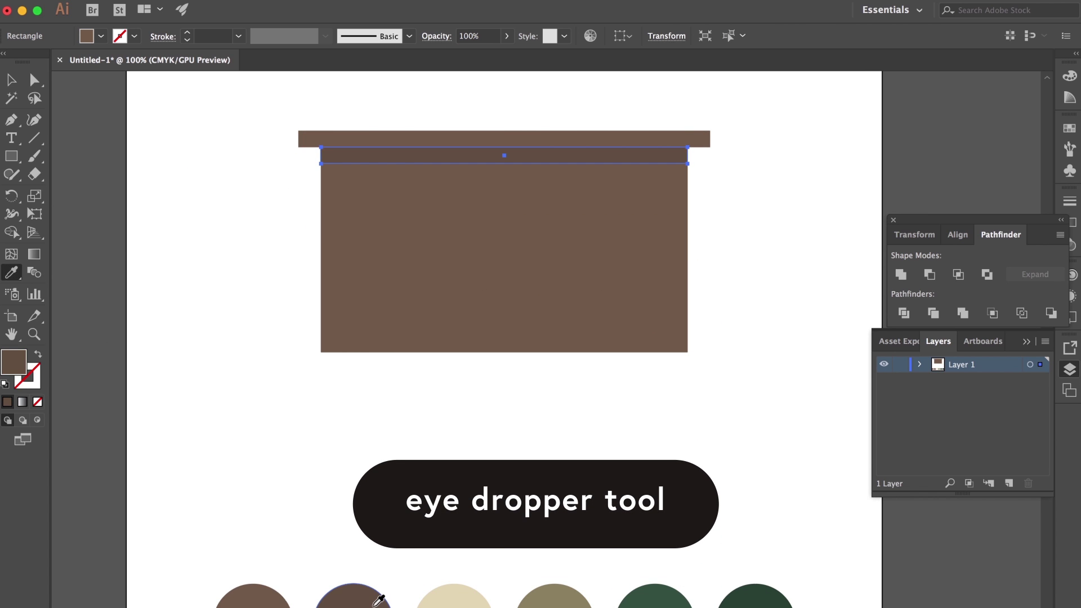
{"action": "left_click", "coordinate": [11, 80]}
{"action": "left_click", "coordinate": [206, 119]}
{"action": "scroll", "coordinate": [434, 281], "scroll_direction": "up", "scroll_amount": 3}
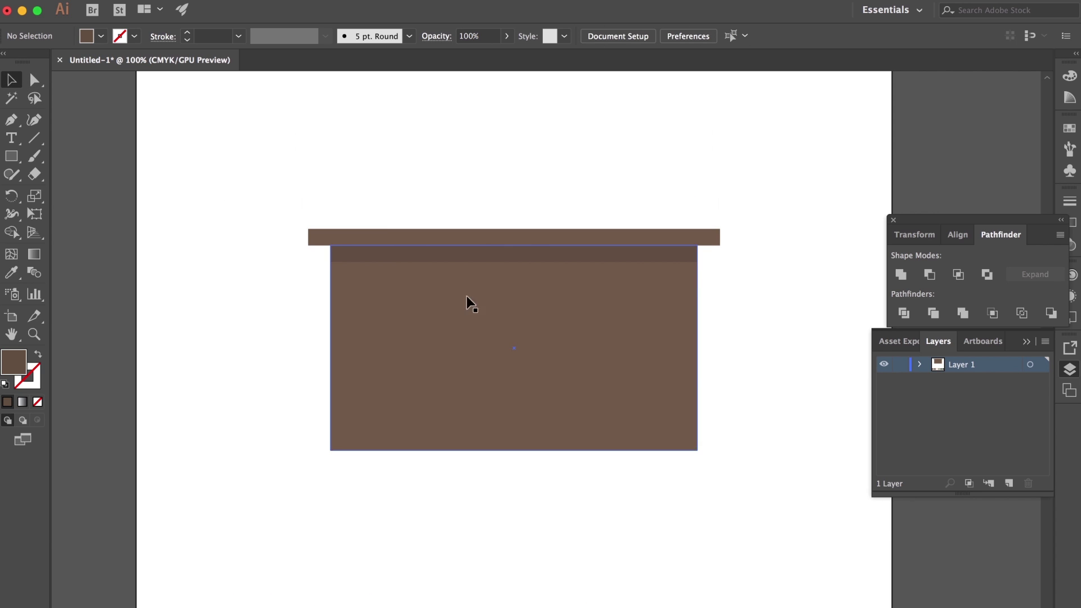
Shorten the brown body rectangle slightly by raising its lower edge
{"action": "left_click_drag", "start_coordinate": [577, 177], "coordinate": [557, 192]}
{"action": "scroll", "coordinate": [565, 188], "scroll_direction": "down", "scroll_amount": 3}
{"action": "scroll", "coordinate": [565, 188], "scroll_direction": "right", "scroll_amount": 2}
{"action": "left_click", "coordinate": [522, 368]}
{"action": "left_click_drag", "start_coordinate": [457, 376], "coordinate": [456, 366]}
{"action": "left_click", "coordinate": [465, 392]}
{"action": "left_click_drag", "start_coordinate": [524, 412], "coordinate": [532, 395]}
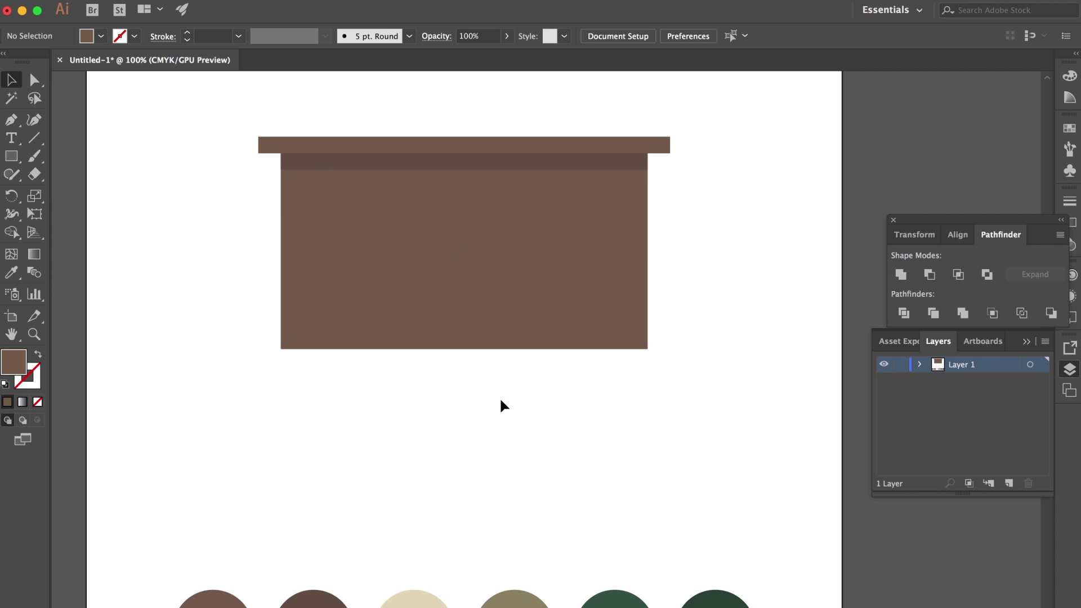
{"action": "left_click_drag", "start_coordinate": [357, 471], "coordinate": [359, 469]}
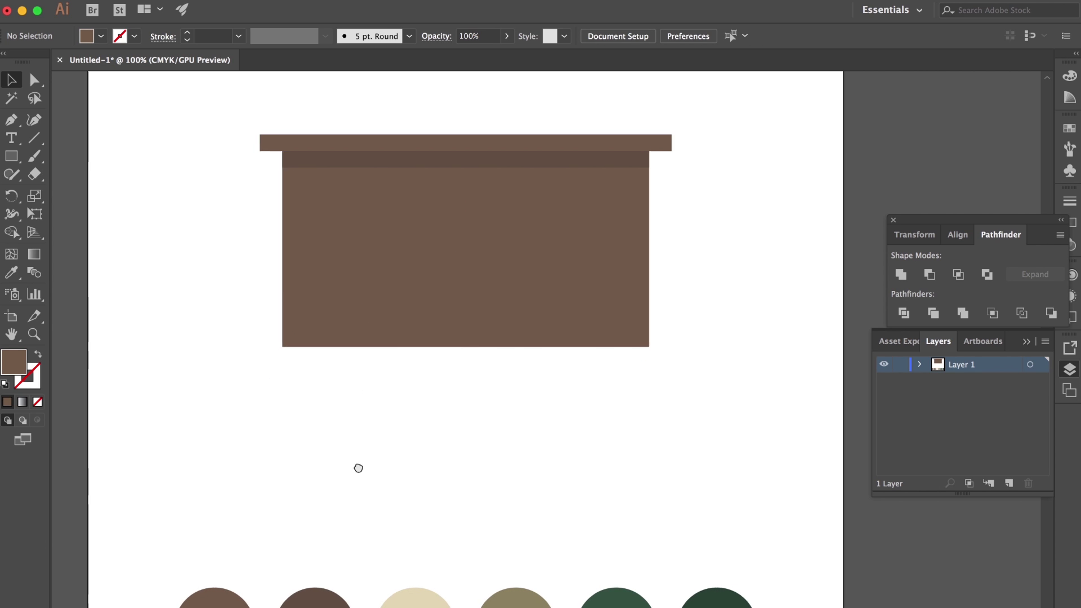
Select the rim, shadow strip and body together and scale them down proportionally around their centre
{"action": "scroll", "coordinate": [358, 468], "scroll_direction": "up", "scroll_amount": 1}
{"action": "left_click_drag", "start_coordinate": [361, 205], "coordinate": [695, 323]}
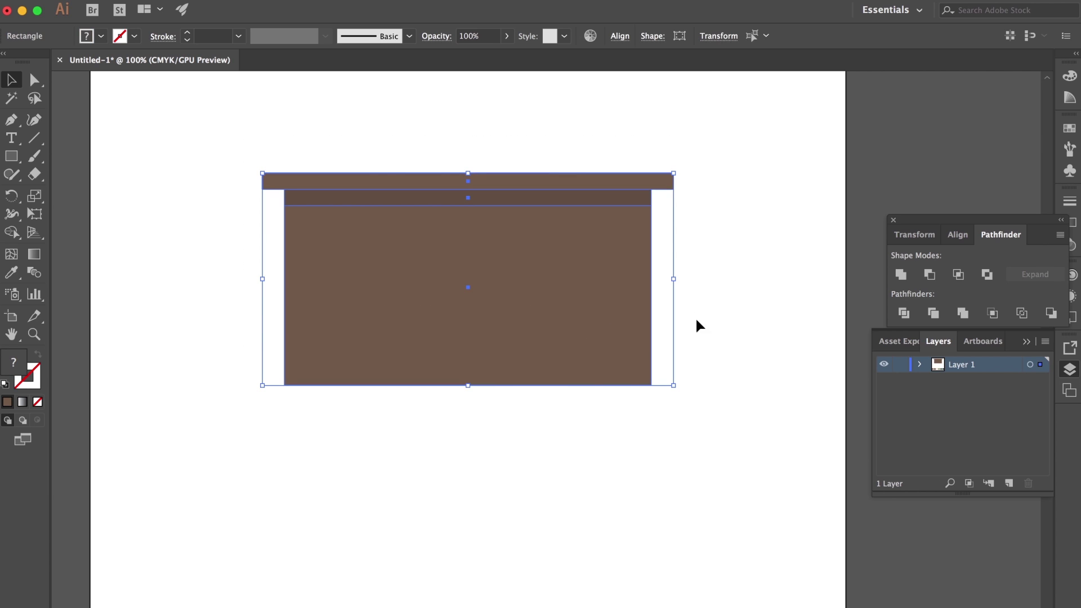
{"action": "left_click_drag", "start_coordinate": [674, 174], "coordinate": [642, 196]}
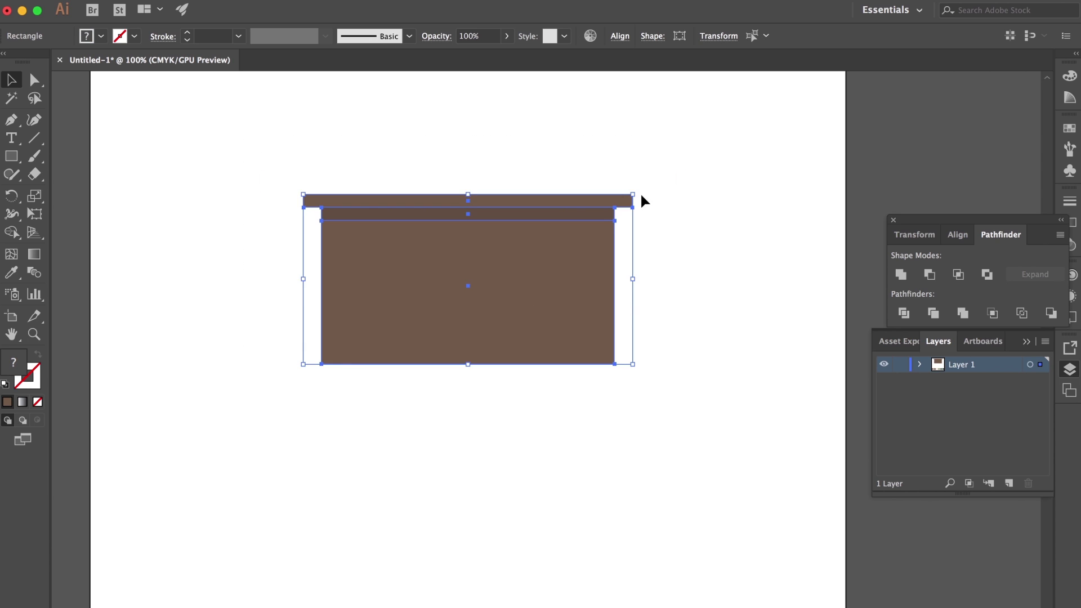
{"action": "left_click", "coordinate": [719, 196]}
{"action": "left_click_drag", "start_coordinate": [714, 171], "coordinate": [733, 201]}
{"action": "left_click_drag", "start_coordinate": [567, 355], "coordinate": [567, 321]}
{"action": "left_click", "coordinate": [726, 356]}
{"action": "left_click_drag", "start_coordinate": [726, 361], "coordinate": [734, 350]}
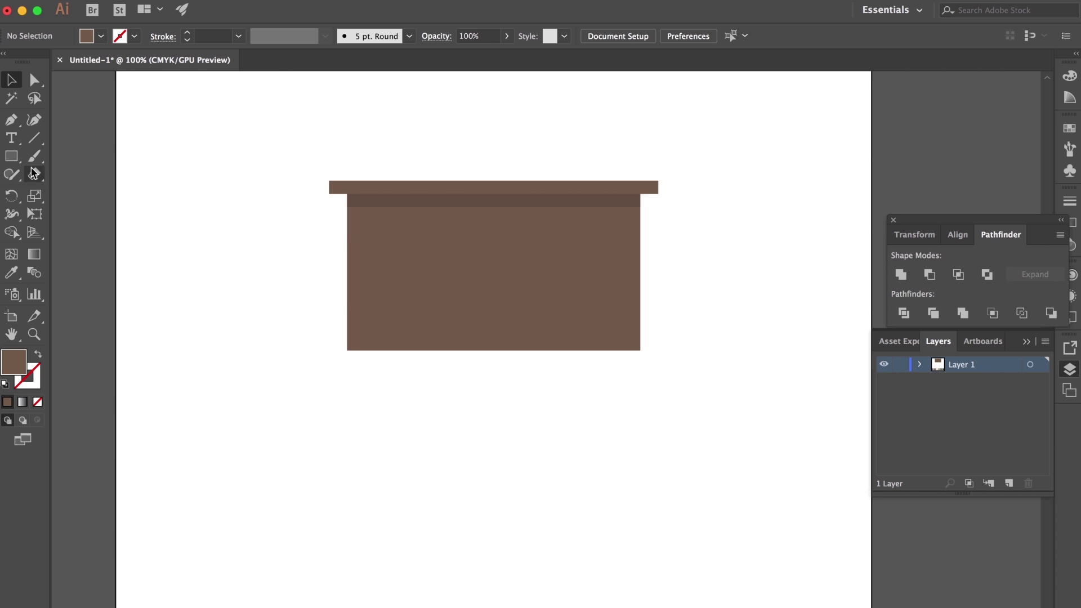
Draw a slanted, tapered leg below the body with the Pen tool, about 28.5 px wide at the top and 19 px at its rounded foot
{"action": "left_click", "coordinate": [14, 125]}
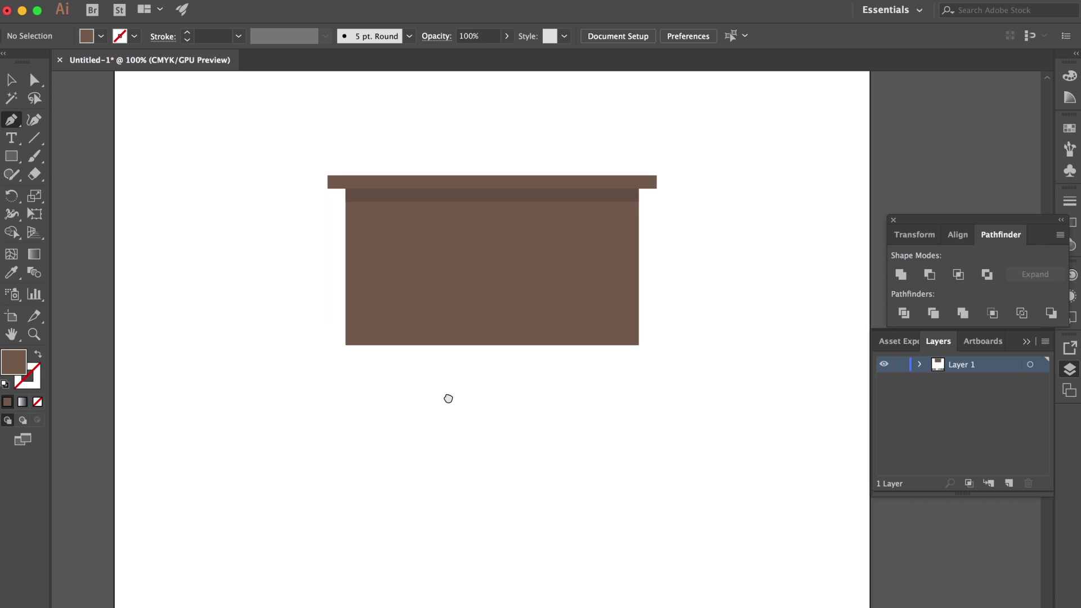
{"action": "left_click_drag", "start_coordinate": [449, 401], "coordinate": [427, 360]}
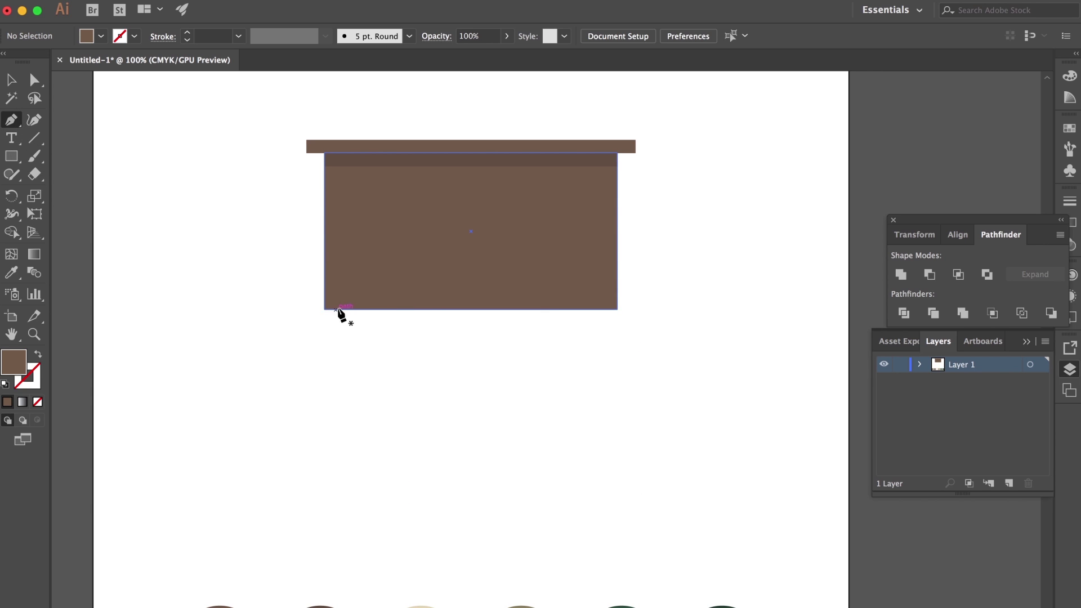
{"action": "left_click", "coordinate": [368, 309]}
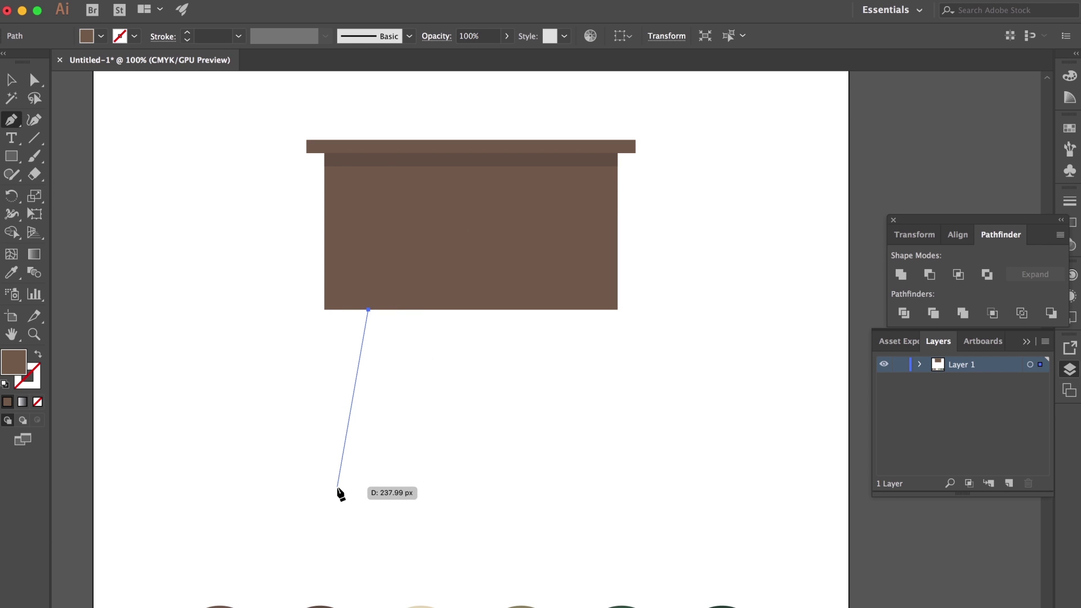
{"action": "left_click", "coordinate": [340, 456]}
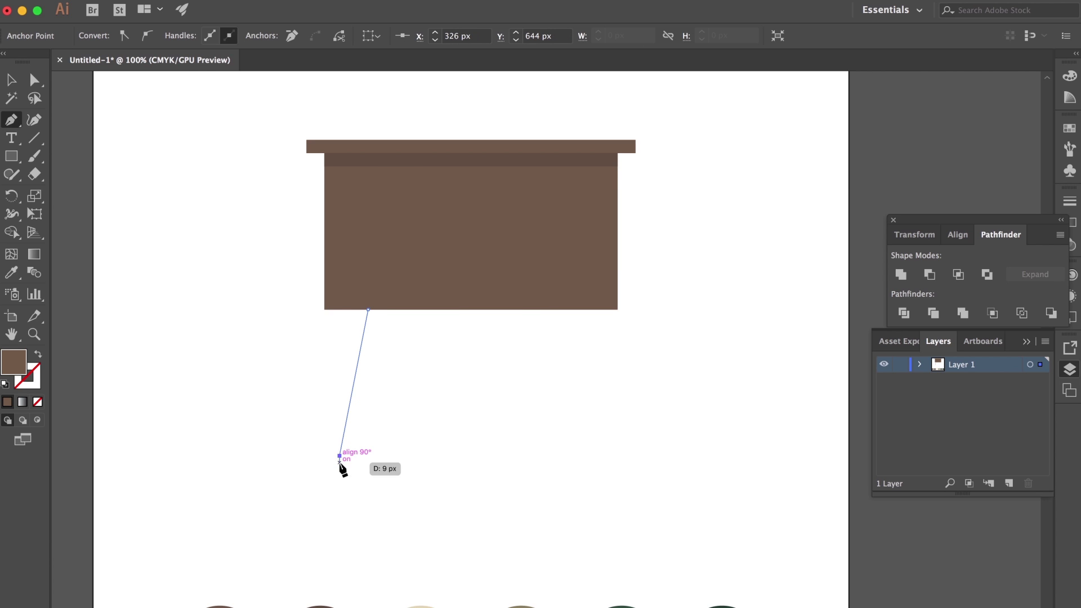
{"action": "key", "text": "super+plus"}
{"action": "key", "text": "super+plus"}
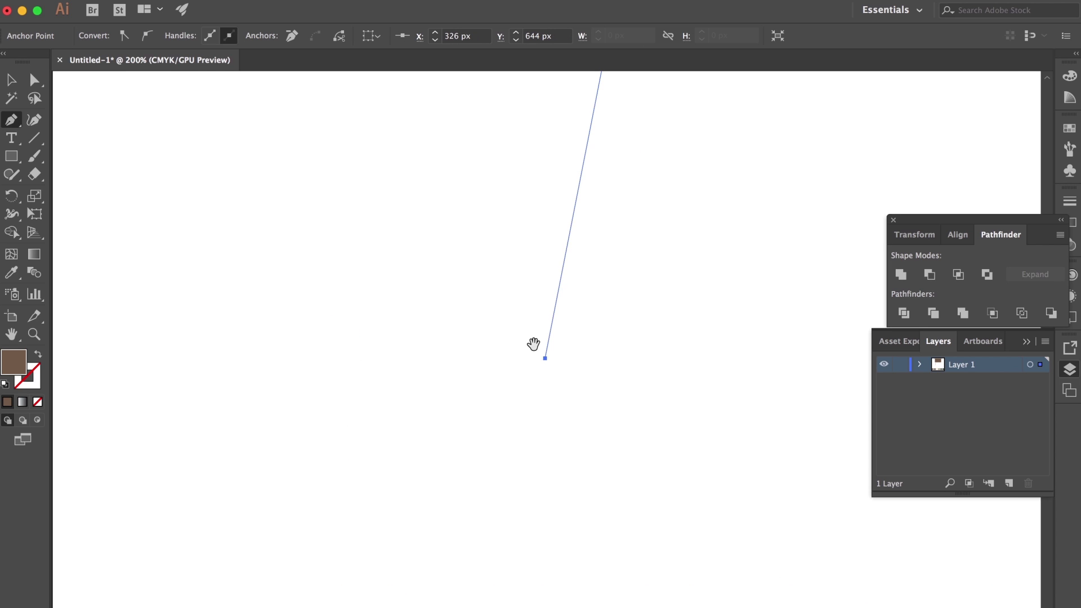
{"action": "left_click_drag", "start_coordinate": [519, 358], "coordinate": [387, 445]}
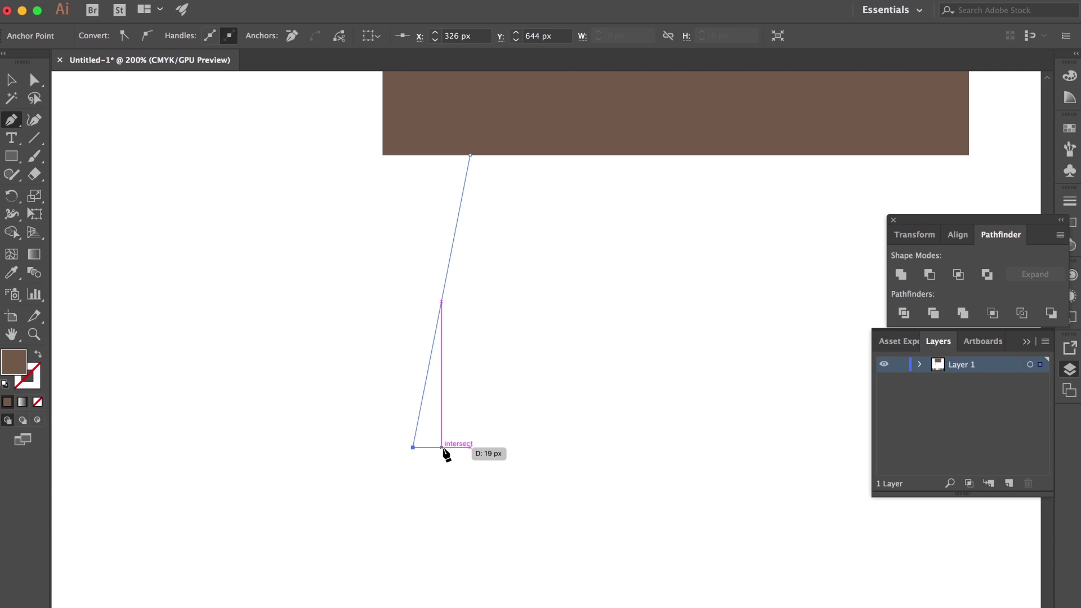
{"action": "left_click", "coordinate": [443, 448]}
{"action": "left_click_drag", "start_coordinate": [450, 446], "coordinate": [423, 437]}
{"action": "left_click", "coordinate": [442, 447]}
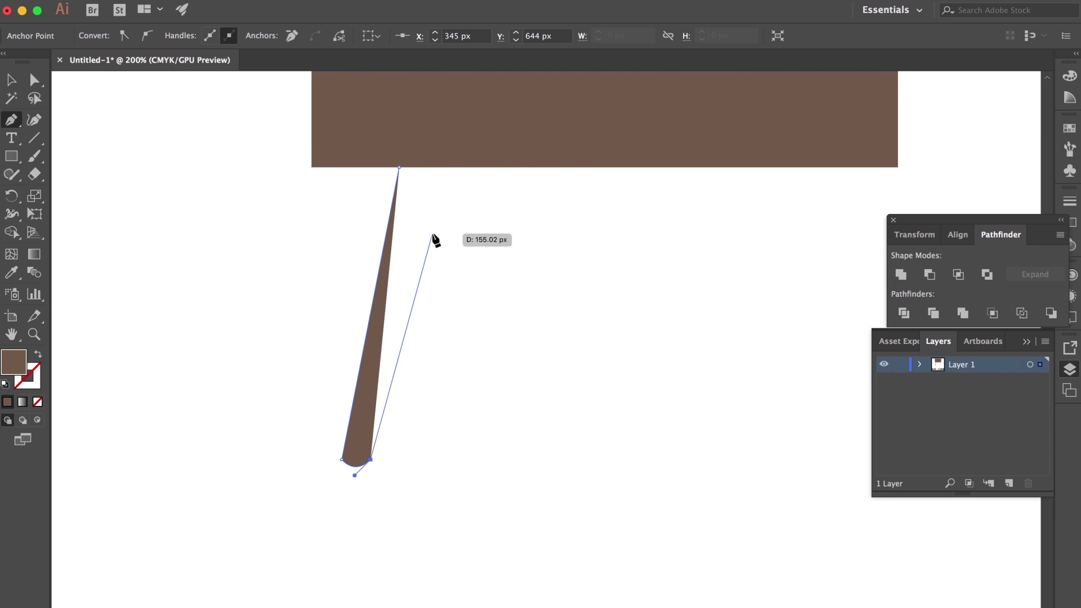
{"action": "left_click", "coordinate": [442, 167]}
{"action": "left_click", "coordinate": [400, 167]}
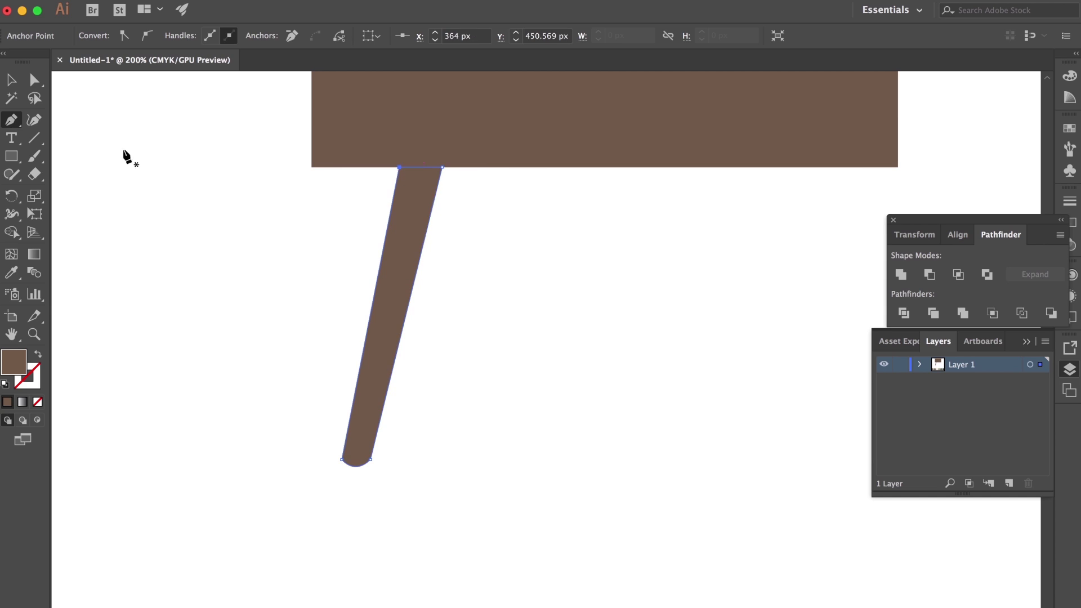
{"action": "key", "text": "v"}
{"action": "left_click", "coordinate": [181, 197]}
{"action": "key", "text": "super+minus"}
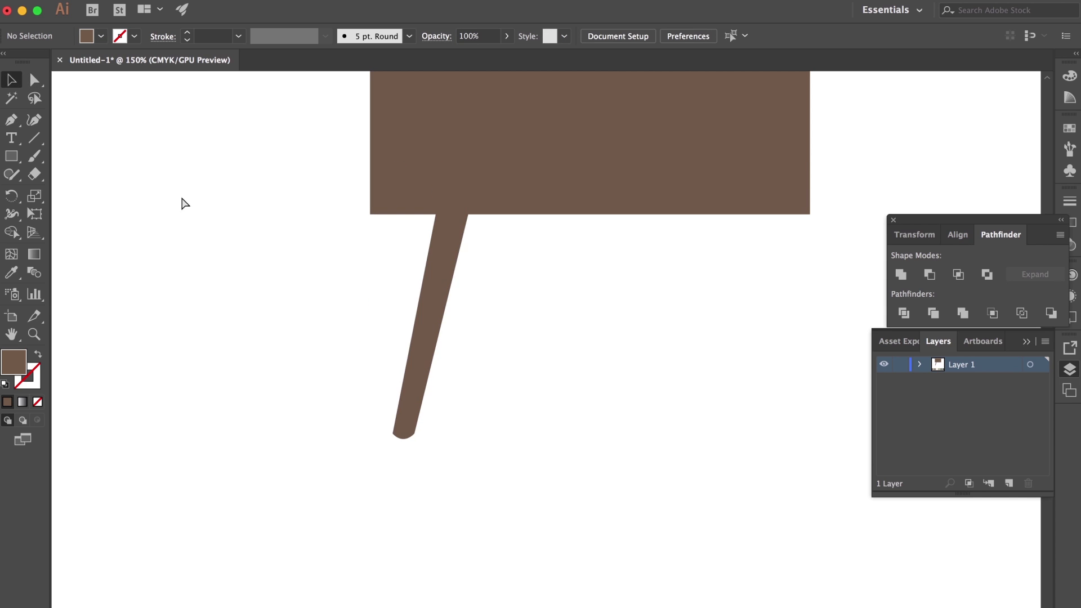
{"action": "key", "text": "super+minus"}
{"action": "scroll", "coordinate": [181, 193], "scroll_direction": "right", "scroll_amount": 5}
{"action": "scroll", "coordinate": [96, 259], "scroll_direction": "up", "scroll_amount": 3}
{"action": "left_click", "coordinate": [326, 400]}
{"action": "left_click", "coordinate": [344, 397]}
{"action": "left_click", "coordinate": [335, 379]}
{"action": "scroll", "coordinate": [468, 342], "scroll_direction": "left", "scroll_amount": 5}
{"action": "left_click", "coordinate": [349, 355]}
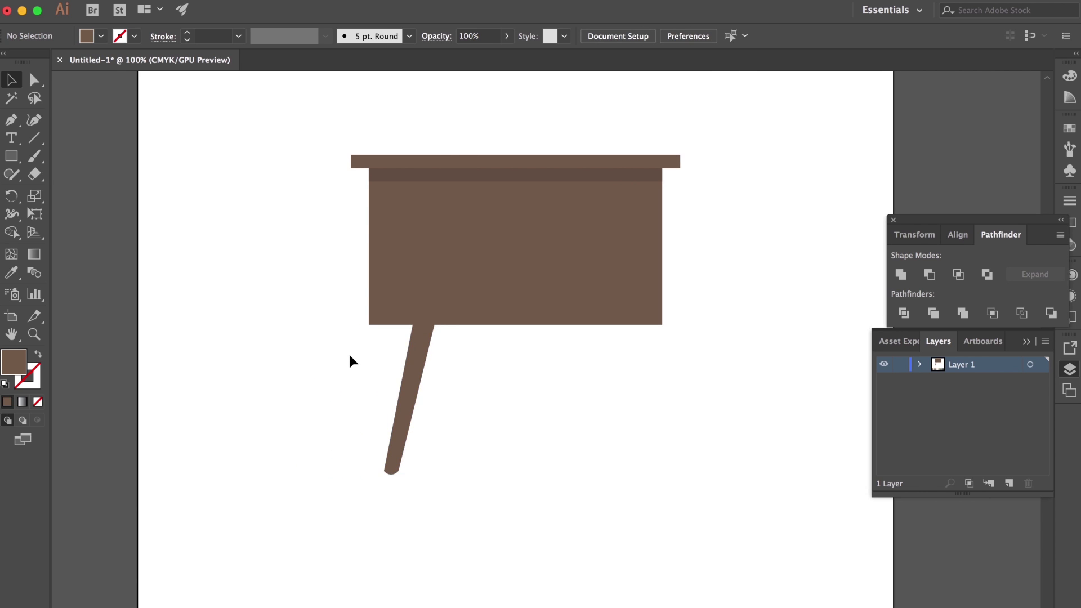
Draw a closed four-sided shape with the Pen tool over the leg's upper end, following its sides and ending in a slanted lower edge
{"action": "key", "text": "super+equal"}
{"action": "left_click_drag", "start_coordinate": [417, 339], "coordinate": [511, 370]}
{"action": "key", "text": "super+equal"}
{"action": "key", "text": "super+equal"}
{"action": "left_click", "coordinate": [11, 120]}
{"action": "left_click", "coordinate": [327, 329]}
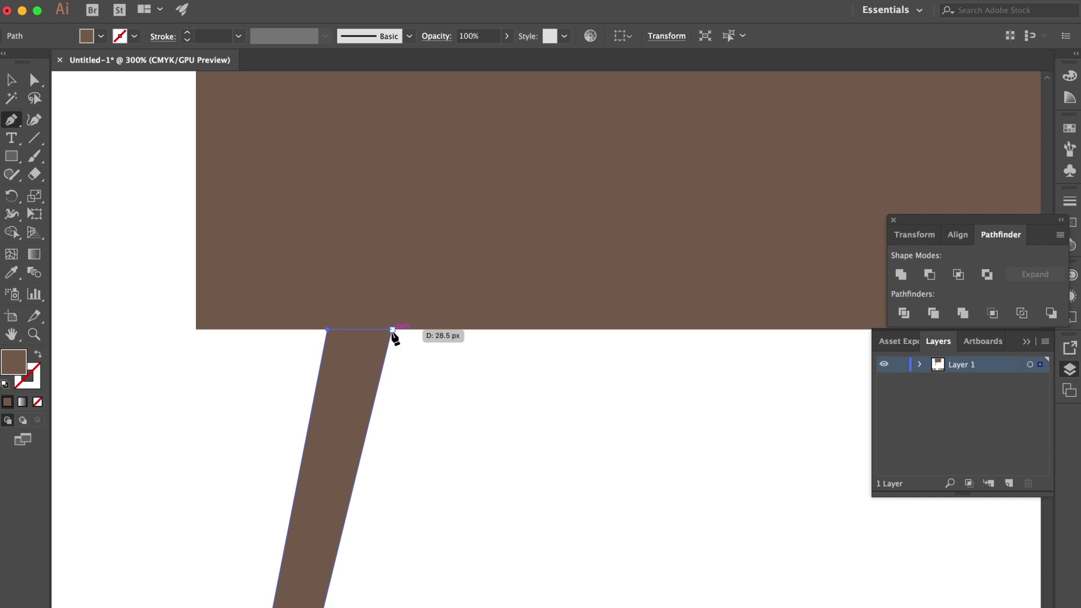
{"action": "left_click", "coordinate": [393, 331]}
{"action": "left_click", "coordinate": [375, 403]}
{"action": "left_click", "coordinate": [310, 420]}
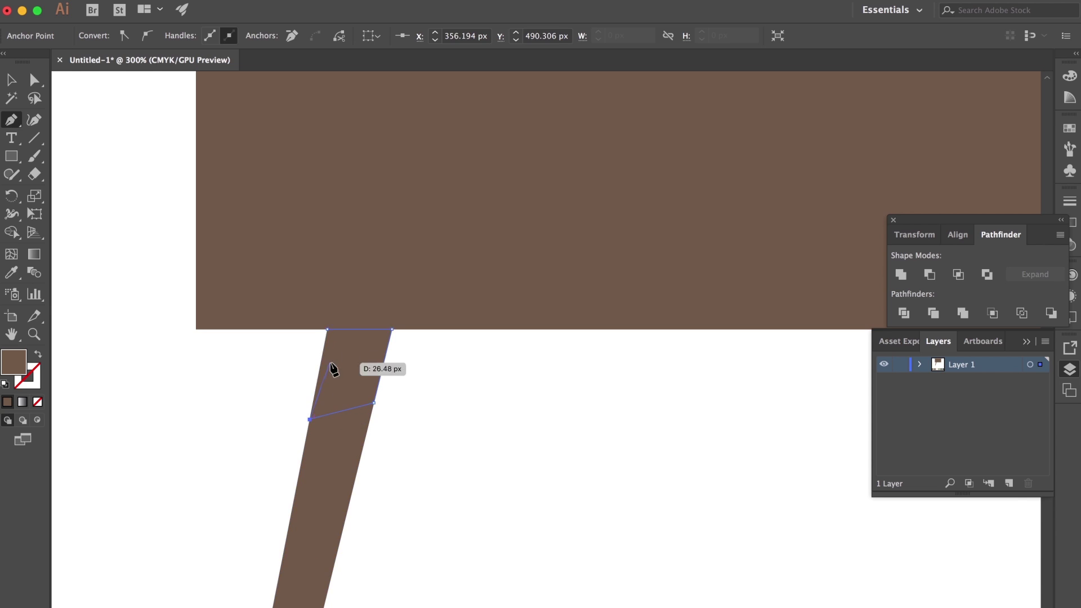
{"action": "left_click", "coordinate": [328, 329]}
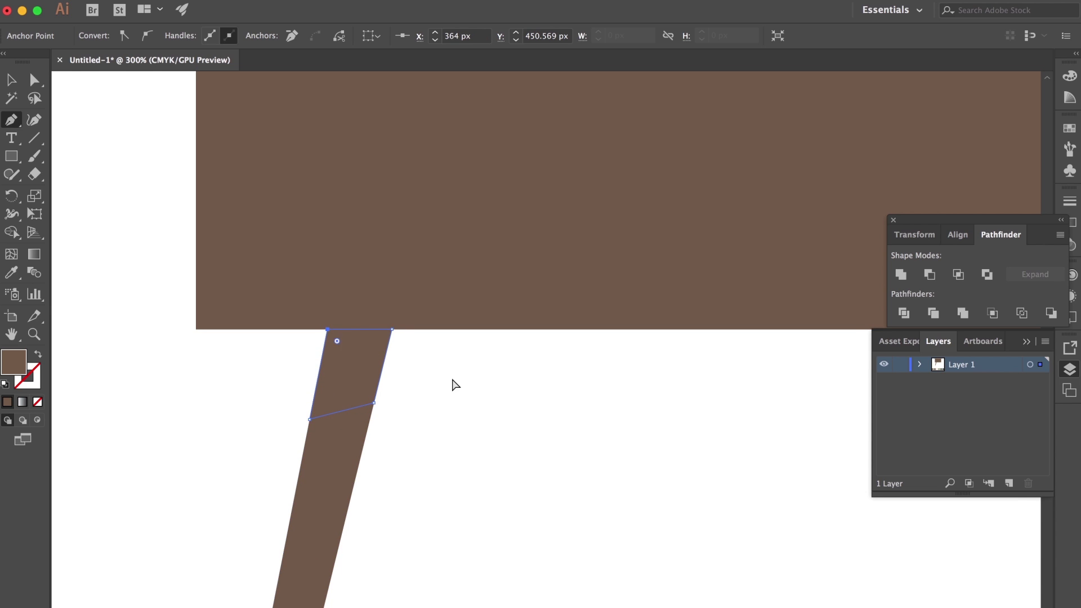
{"action": "key", "text": "super+1"}
{"action": "left_click_drag", "start_coordinate": [819, 475], "coordinate": [627, 410]}
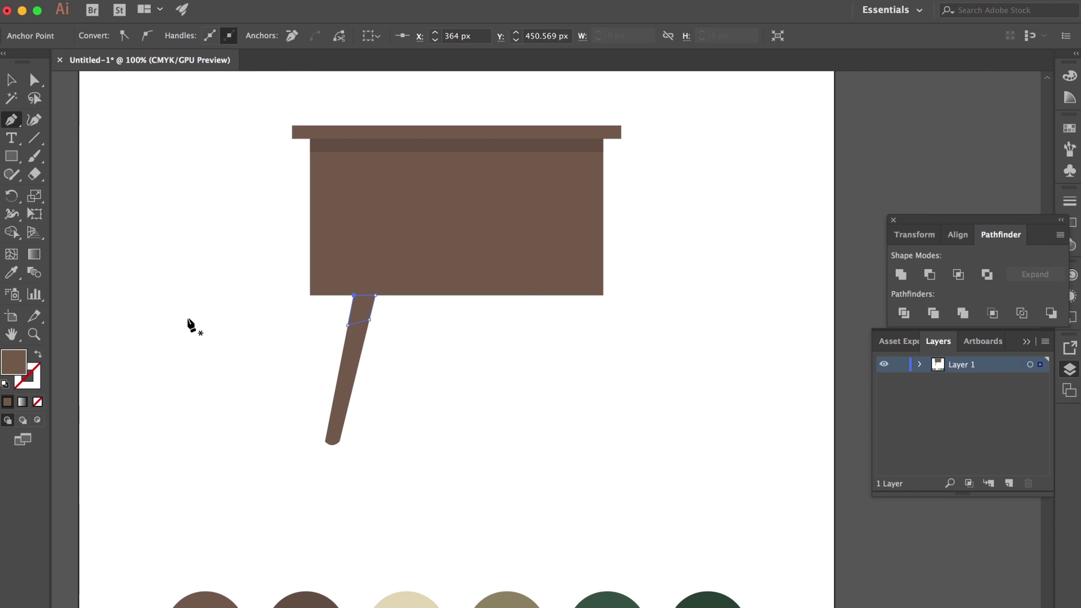
Recolour the shape over the leg's upper end by sampling the dark shadow strip under the rim with the Eyedropper, and deselect it
{"action": "left_click", "coordinate": [12, 272]}
{"action": "left_click", "coordinate": [449, 205], "text": "shift+super"}
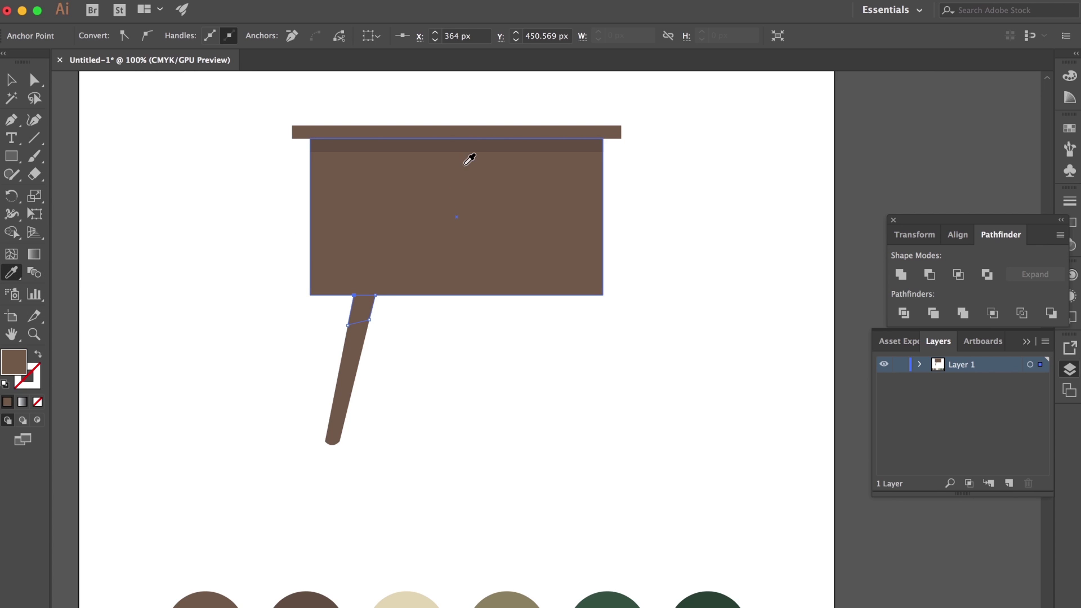
{"action": "left_click", "coordinate": [458, 147]}
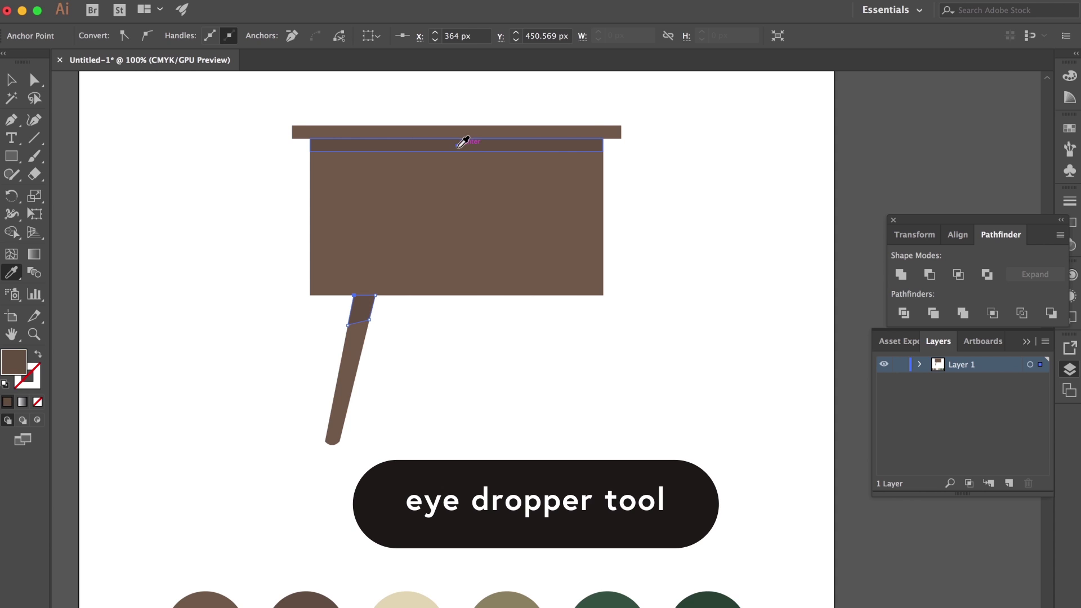
{"action": "left_click", "coordinate": [13, 85]}
{"action": "left_click", "coordinate": [12, 84]}
{"action": "left_click", "coordinate": [579, 393]}
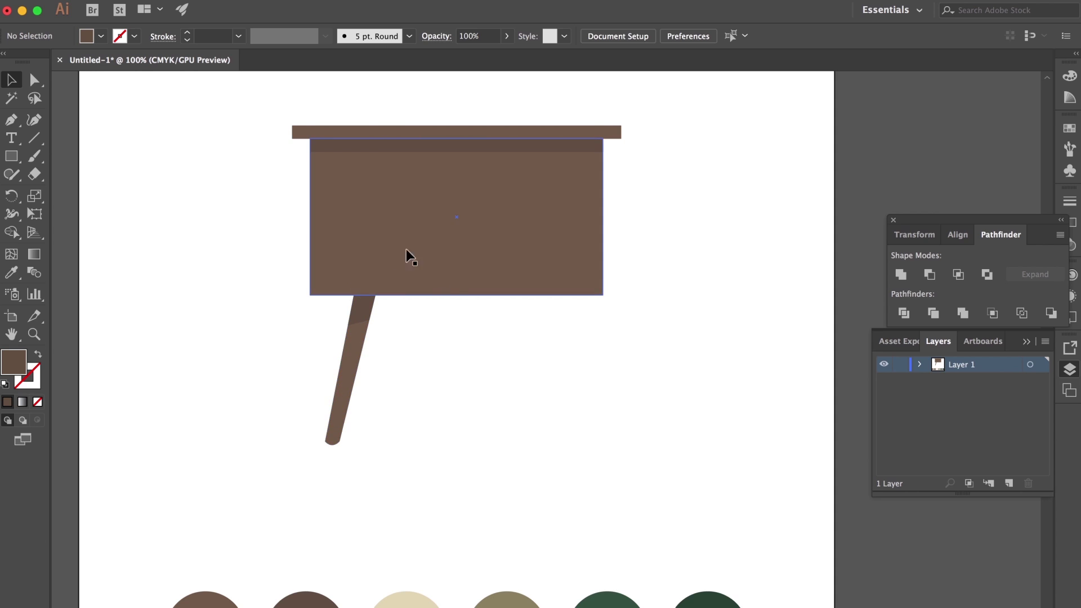
Select the leg with its shadow shape and place a level duplicate under the body's right half
{"action": "left_click_drag", "start_coordinate": [462, 326], "coordinate": [459, 341]}
{"action": "scroll", "coordinate": [455, 344], "scroll_direction": "right", "scroll_amount": 2}
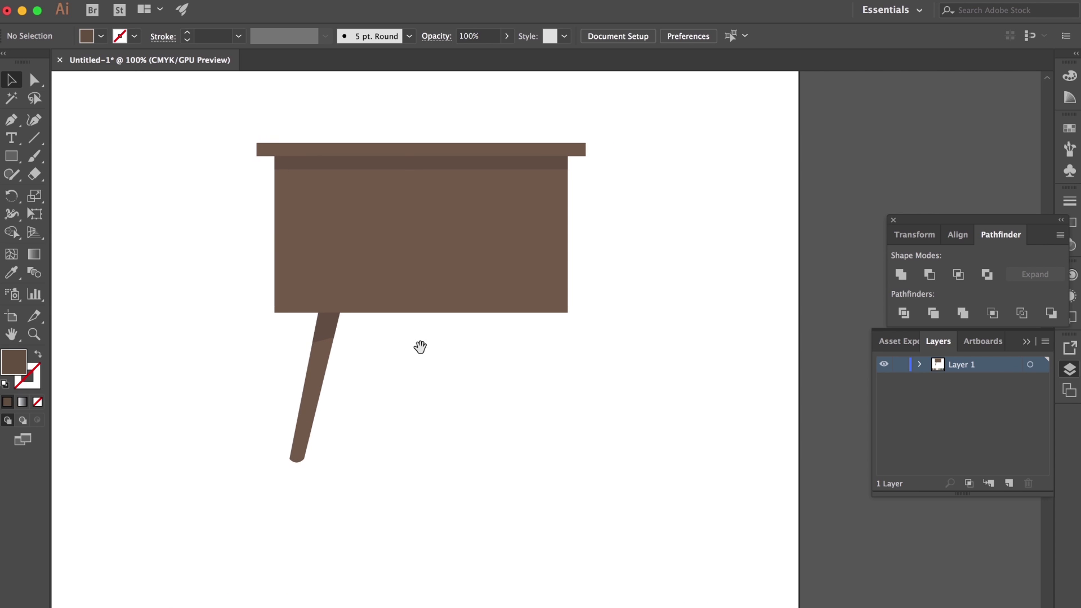
{"action": "left_click", "coordinate": [333, 332]}
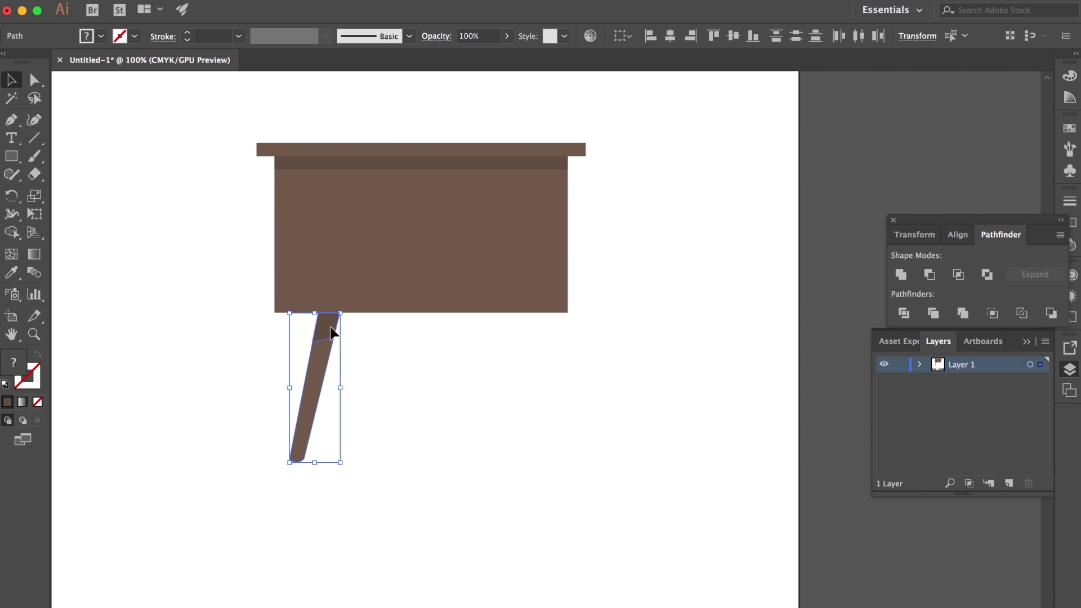
{"action": "left_click_drag", "start_coordinate": [332, 333], "coordinate": [516, 341]}
Reflect the duplicated leg and its shadow across the vertical axis so that it slants the opposite way
{"action": "right_click", "coordinate": [510, 337]}
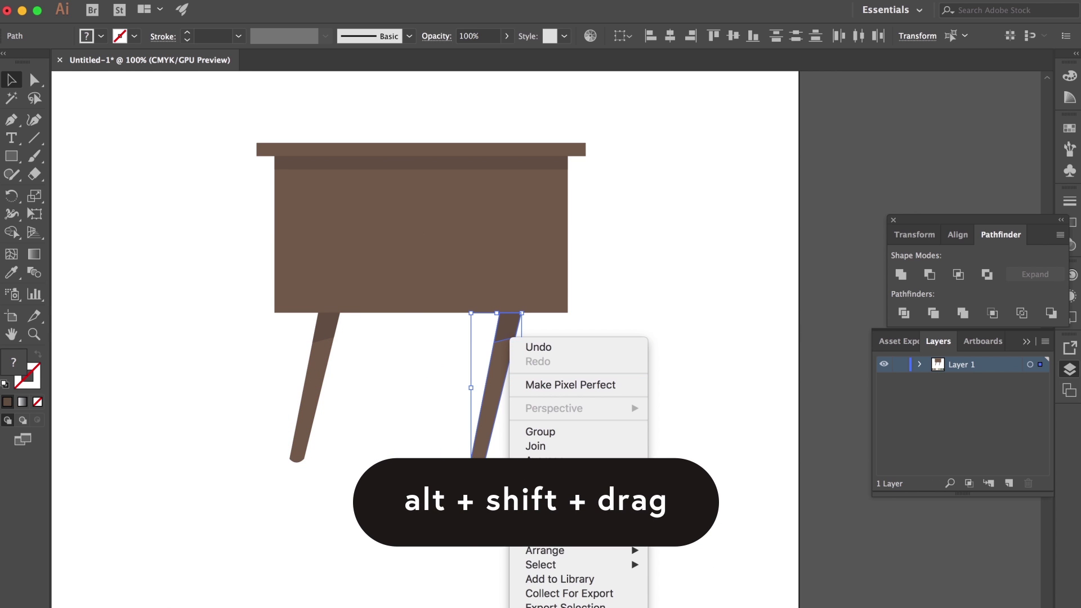
{"action": "mouse_move", "coordinate": [559, 532]}
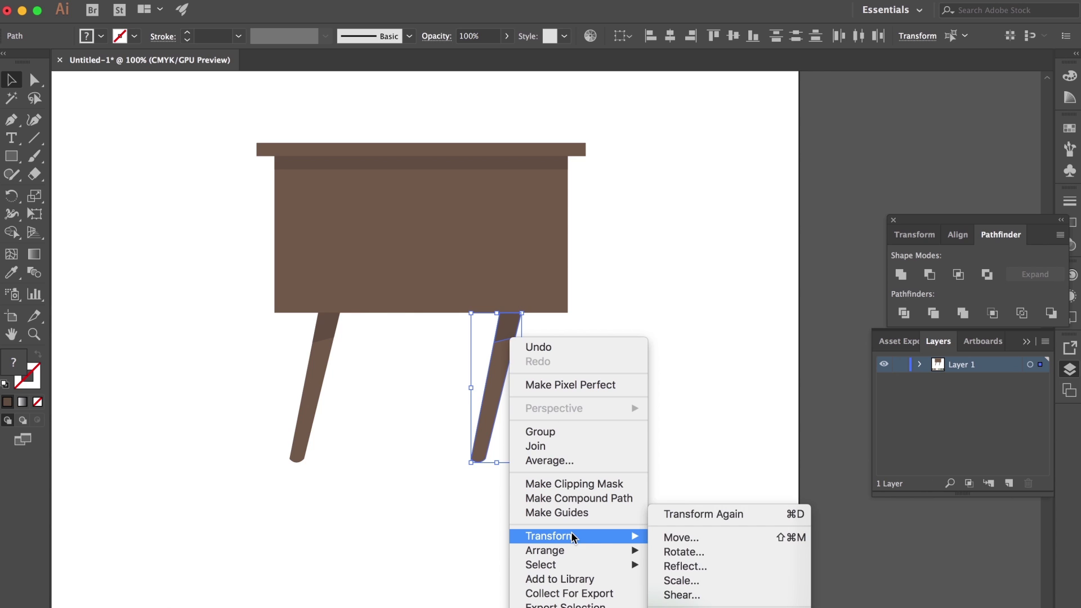
{"action": "left_click", "coordinate": [688, 567]}
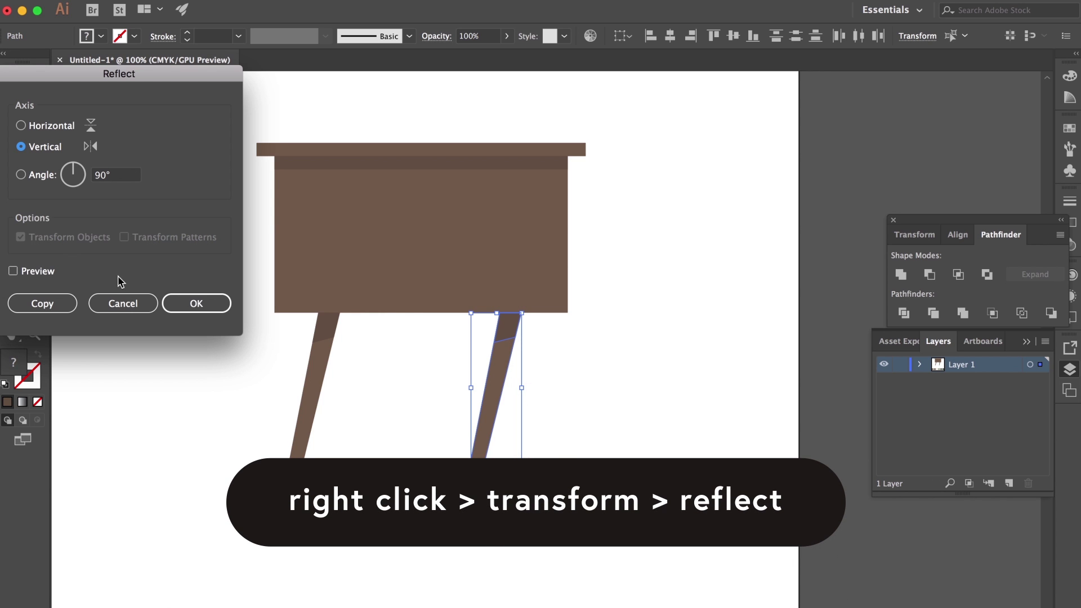
{"action": "left_click", "coordinate": [35, 273]}
{"action": "left_click", "coordinate": [192, 303]}
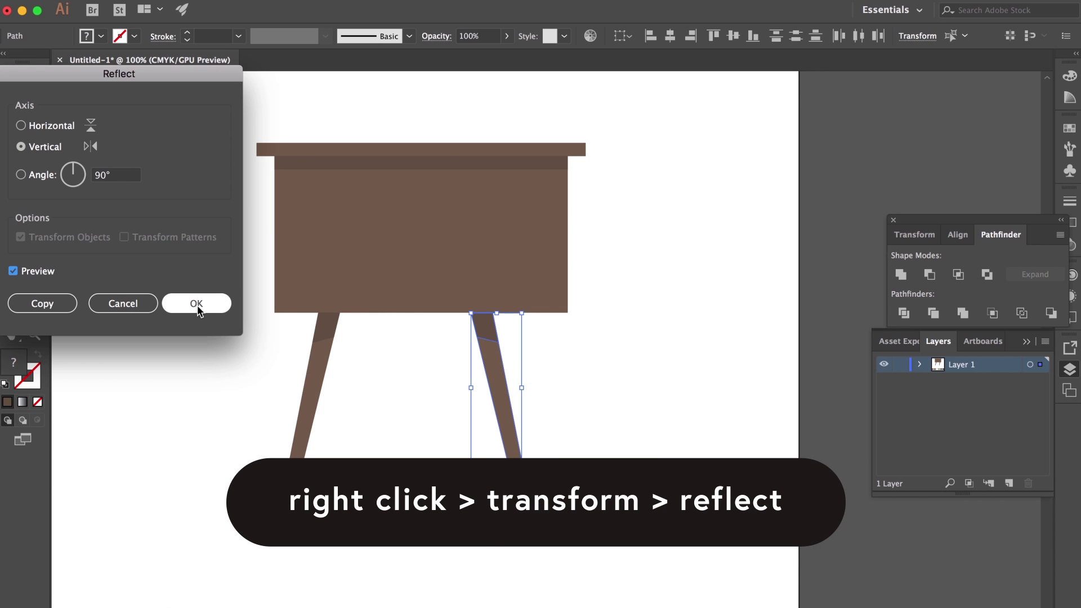
{"action": "left_click", "coordinate": [532, 366]}
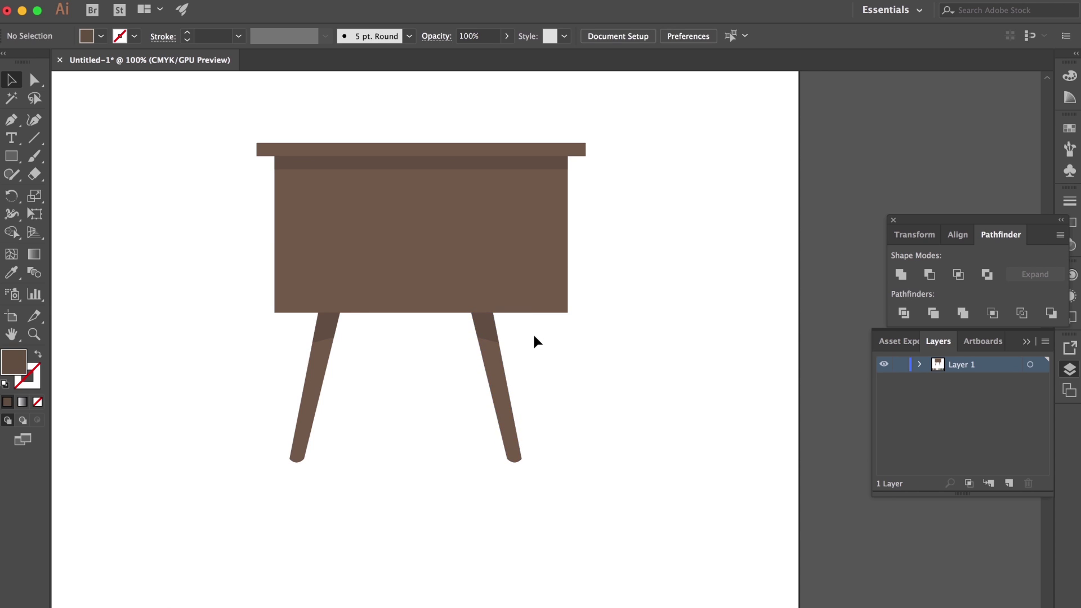
Move the right leg slightly outward, and shift both legs together so they sit centred under the body
{"action": "left_click_drag", "start_coordinate": [570, 328], "coordinate": [431, 398]}
{"action": "left_click_drag", "start_coordinate": [504, 403], "coordinate": [507, 403]}
{"action": "left_click", "coordinate": [579, 333]}
{"action": "left_click_drag", "start_coordinate": [579, 333], "coordinate": [286, 403]}
{"action": "left_click_drag", "start_coordinate": [331, 324], "coordinate": [337, 325]}
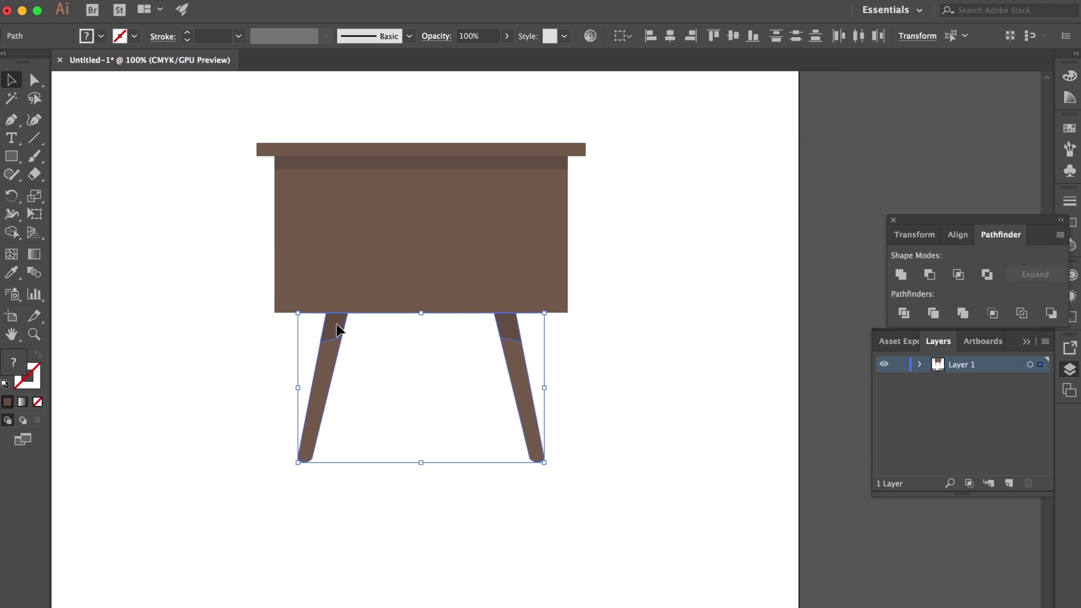
{"action": "left_click", "coordinate": [226, 343]}
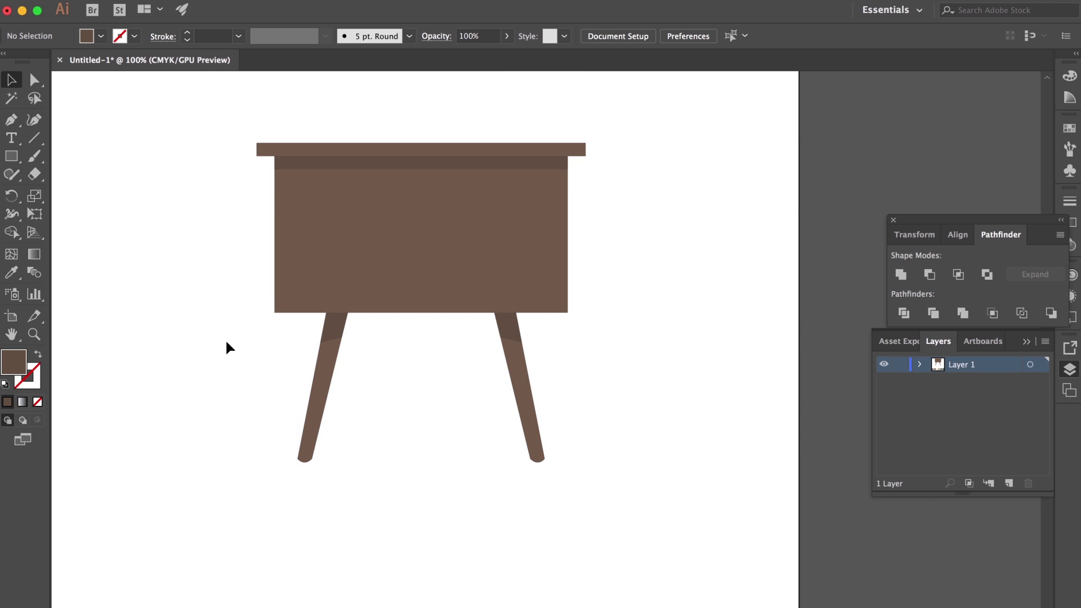
Draw a temporary magenta rectangle between the body's lower-left corner and the left leg to check the spacing, and delete it
{"action": "key", "text": "super+equal"}
{"action": "left_click_drag", "start_coordinate": [267, 368], "coordinate": [320, 408]}
{"action": "key", "text": "m"}
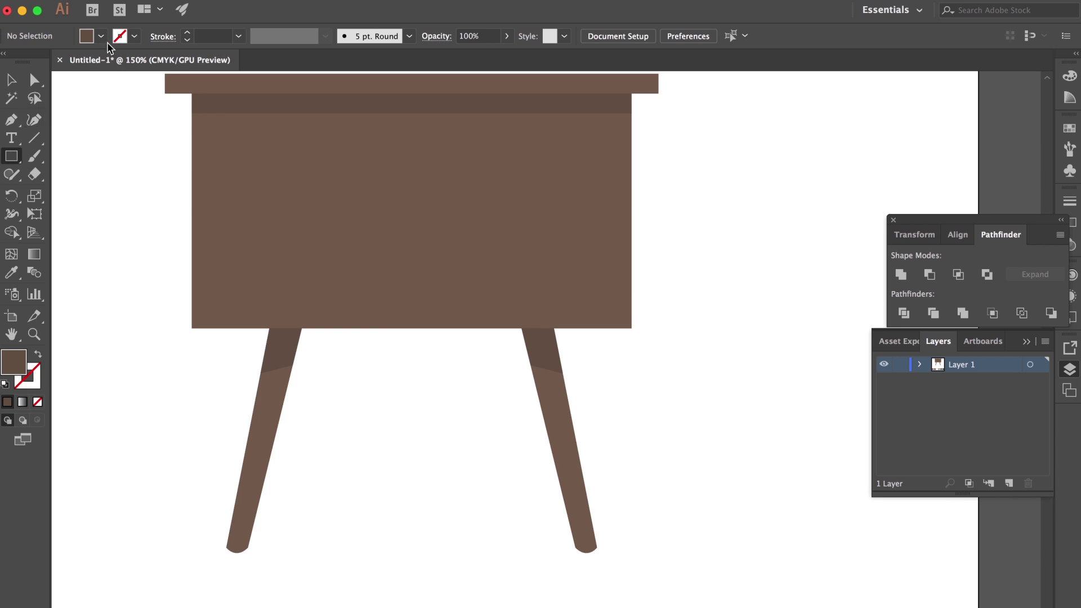
{"action": "left_click", "coordinate": [101, 37]}
{"action": "left_click", "coordinate": [112, 63]}
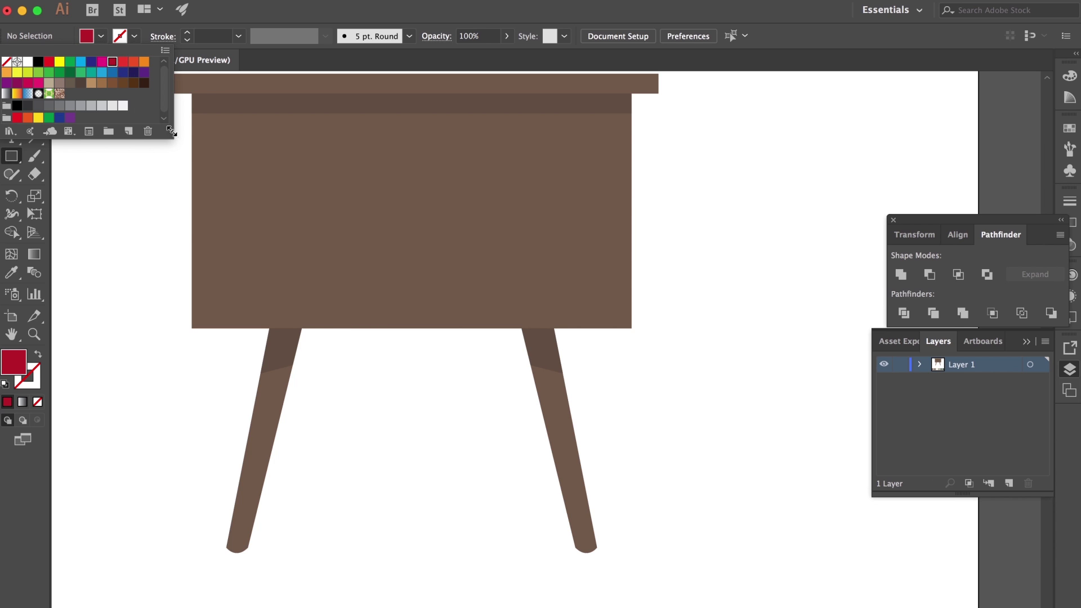
{"action": "left_click", "coordinate": [101, 62]}
{"action": "left_click_drag", "start_coordinate": [192, 328], "coordinate": [270, 367]}
{"action": "left_click", "coordinate": [12, 80]}
{"action": "left_click", "coordinate": [143, 217]}
{"action": "left_click", "coordinate": [222, 344]}
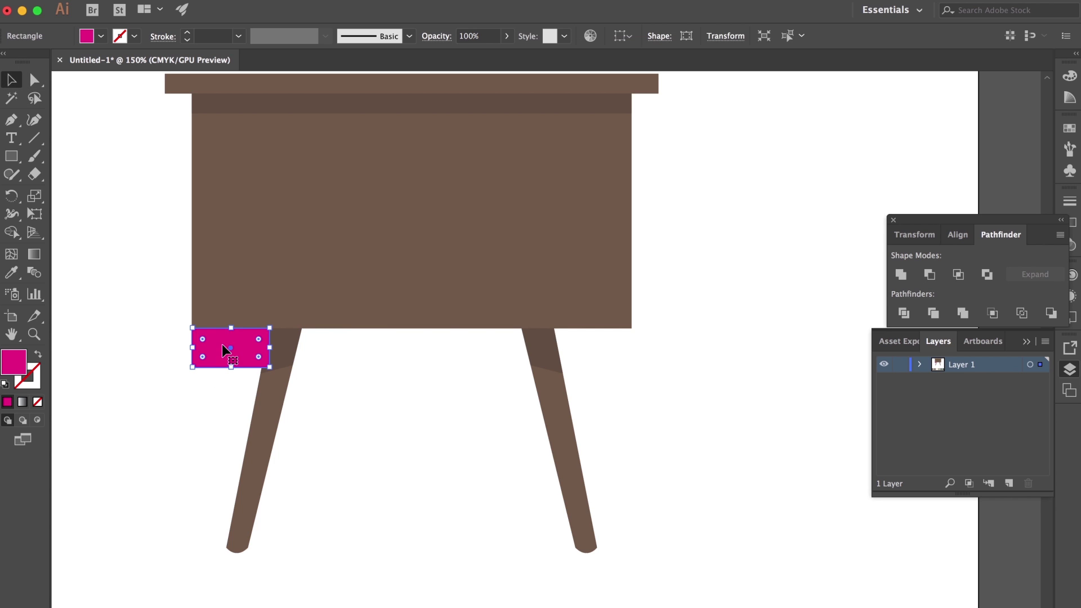
{"action": "mouse_move", "coordinate": [221, 345]}
{"action": "left_mouse_down"}
{"action": "mouse_move", "coordinate": [582, 349]}
{"action": "mouse_move", "coordinate": [217, 353]}
{"action": "mouse_move", "coordinate": [231, 351]}
{"action": "left_mouse_up"}
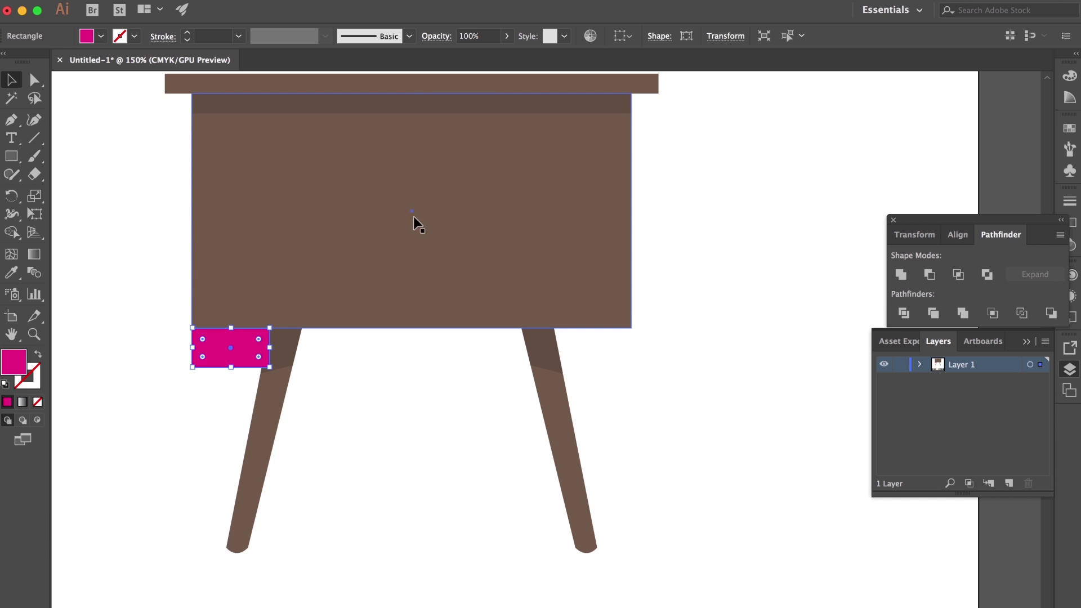
{"action": "key", "text": "Delete"}
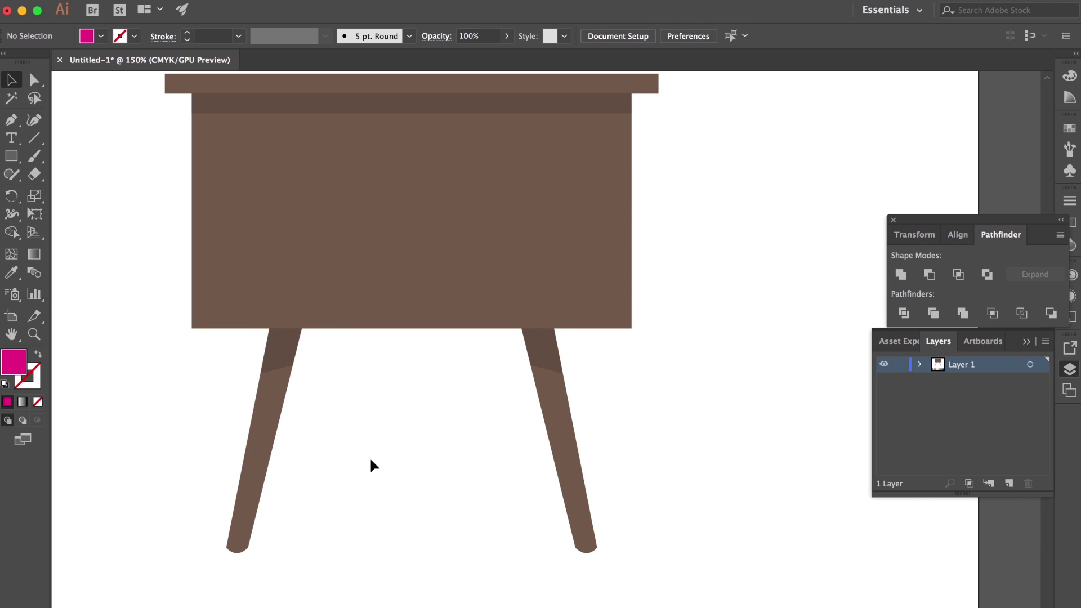
Duplicate the rim bar straight down so the copy lies flush with the body's lower edge as a base bar
{"action": "key", "text": "super+minus"}
{"action": "left_click_drag", "start_coordinate": [434, 495], "coordinate": [423, 459]}
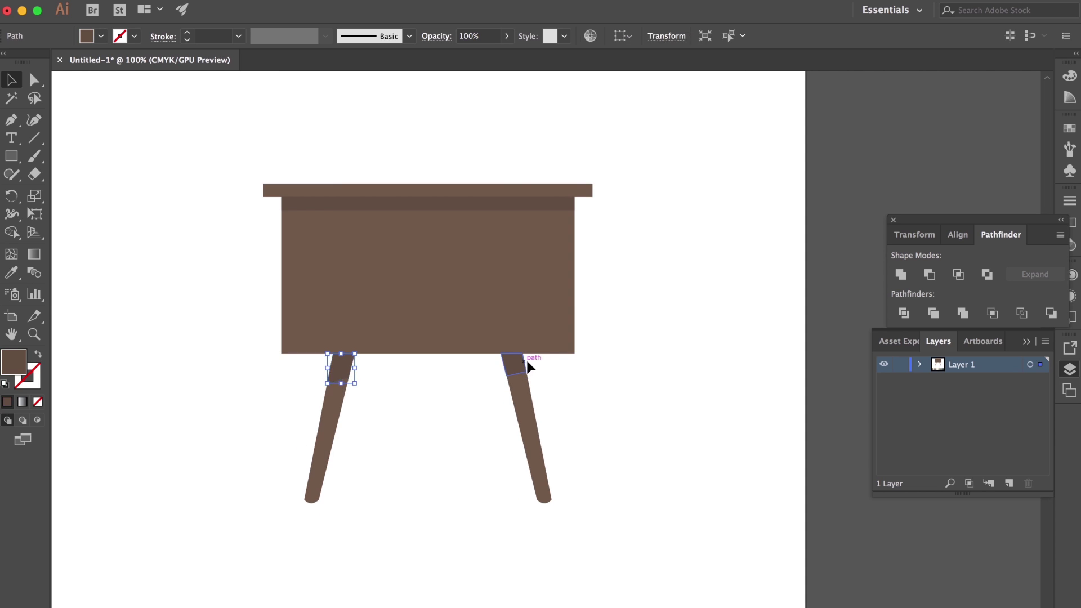
{"action": "left_click", "coordinate": [604, 406]}
{"action": "mouse_move", "coordinate": [609, 422]}
{"action": "left_mouse_down"}
{"action": "mouse_move", "coordinate": [599, 440]}
{"action": "mouse_move", "coordinate": [620, 449]}
{"action": "left_mouse_up"}
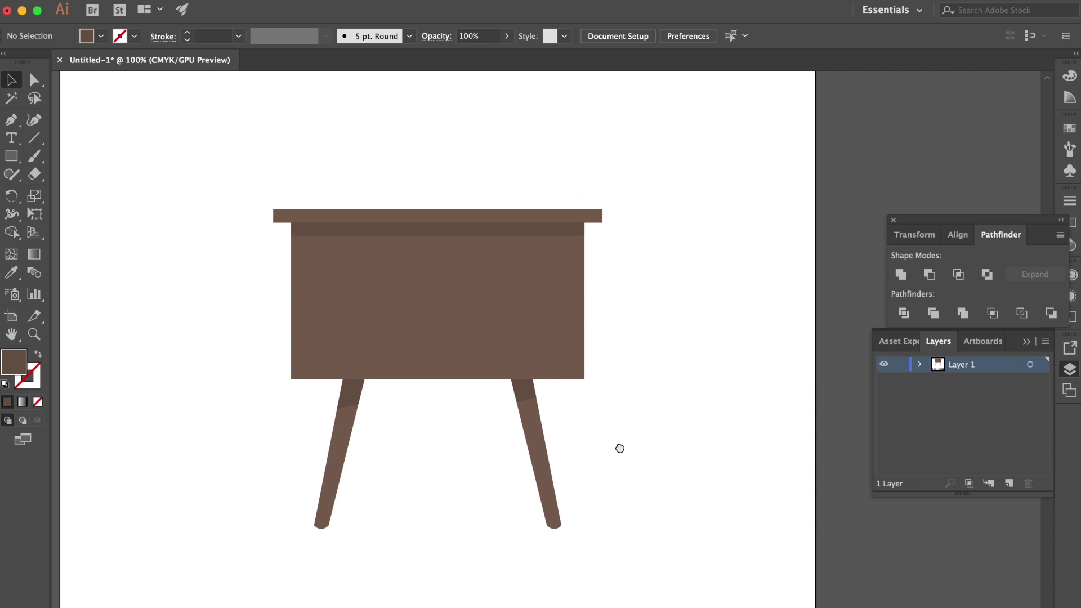
{"action": "left_click", "coordinate": [437, 217]}
{"action": "left_click_drag", "start_coordinate": [500, 219], "coordinate": [459, 376]}
Shorten the base bar symmetrically by moving the end points on each side inward by one large nudge with Direct Selection
{"action": "key", "text": "super+equal"}
{"action": "key", "text": "super+equal"}
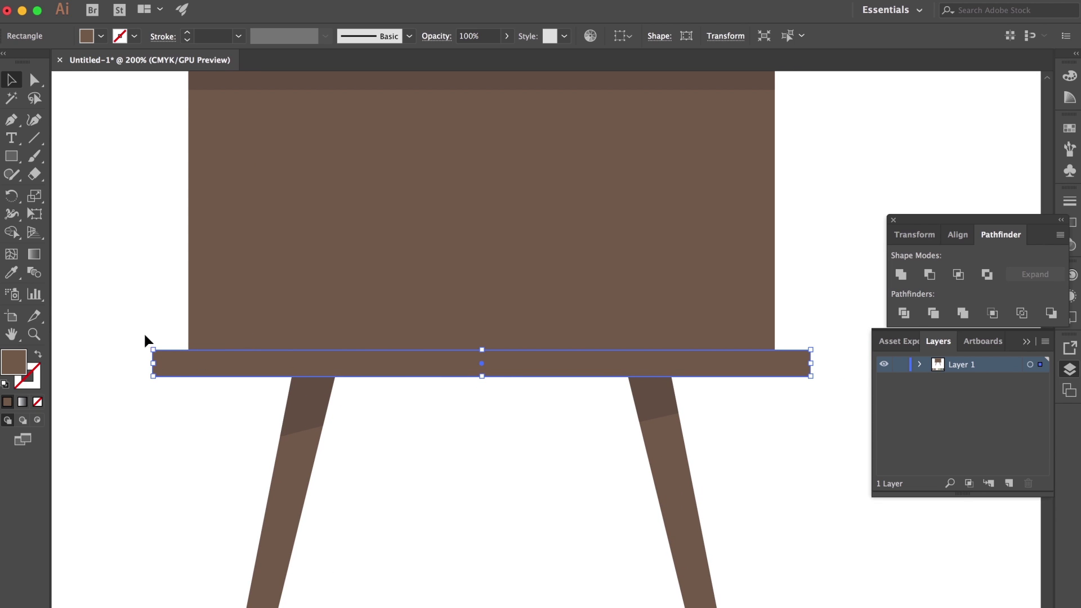
{"action": "key", "text": "a"}
{"action": "left_click_drag", "start_coordinate": [149, 346], "coordinate": [166, 394]}
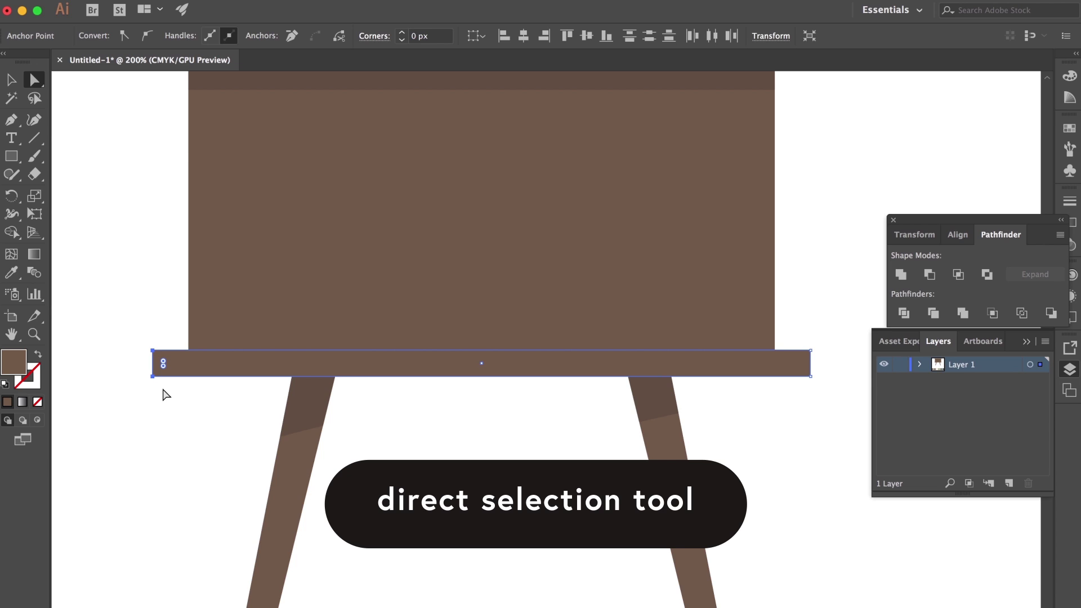
{"action": "key", "text": "shift+Right"}
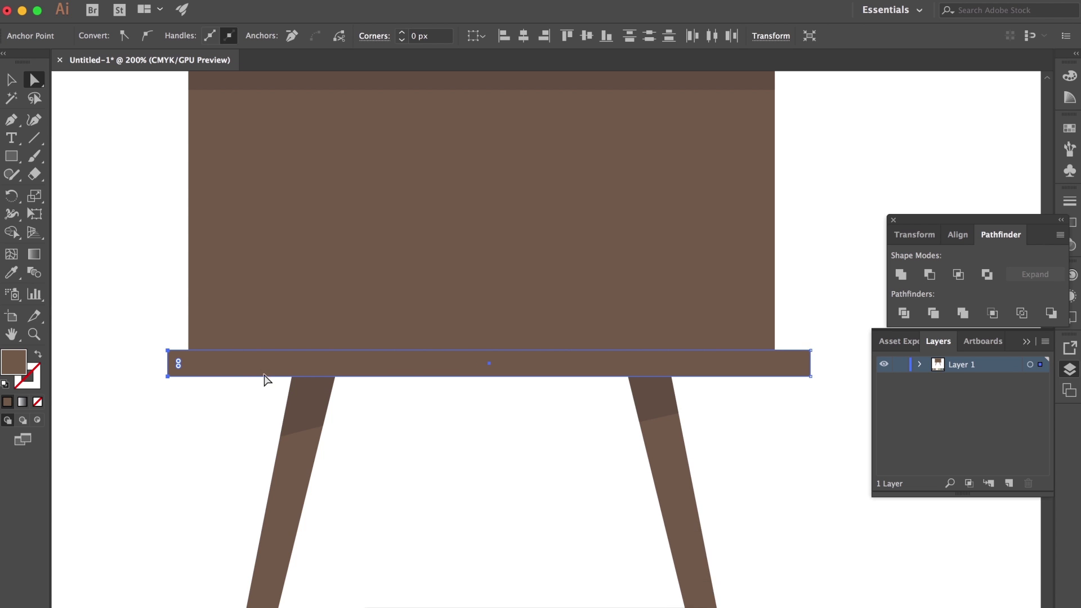
{"action": "left_click_drag", "start_coordinate": [400, 419], "coordinate": [311, 424]}
{"action": "left_click_drag", "start_coordinate": [748, 343], "coordinate": [713, 399]}
{"action": "key", "text": "shift+Left"}
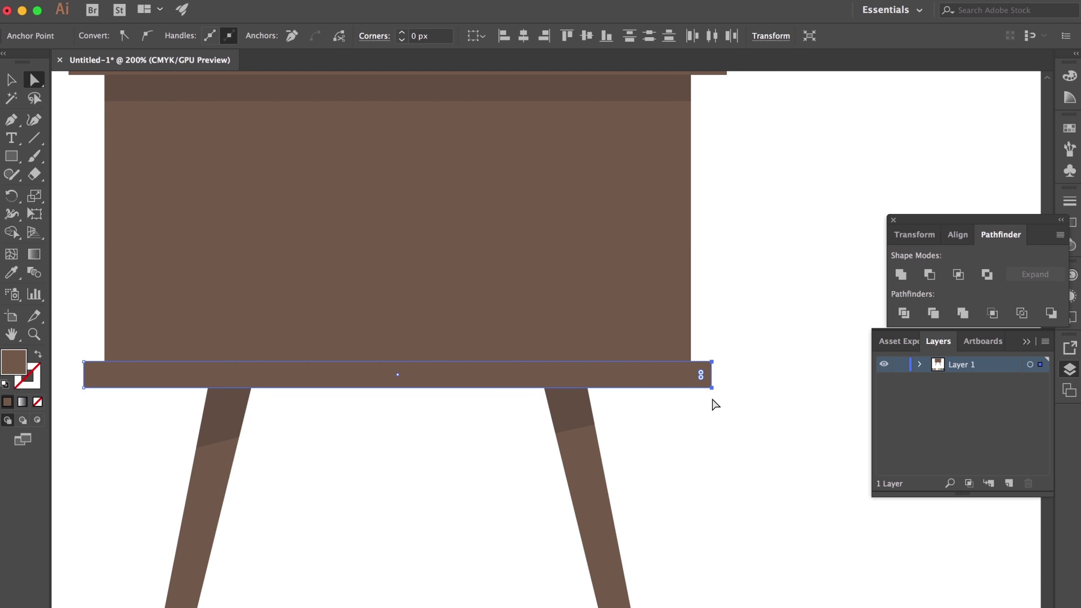
{"action": "left_click", "coordinate": [799, 324]}
Duplicate the dark shadow strip from under the rim straight down to just above the base bar
{"action": "key", "text": "super+1"}
{"action": "key", "text": "v"}
{"action": "key", "text": "super+equal"}
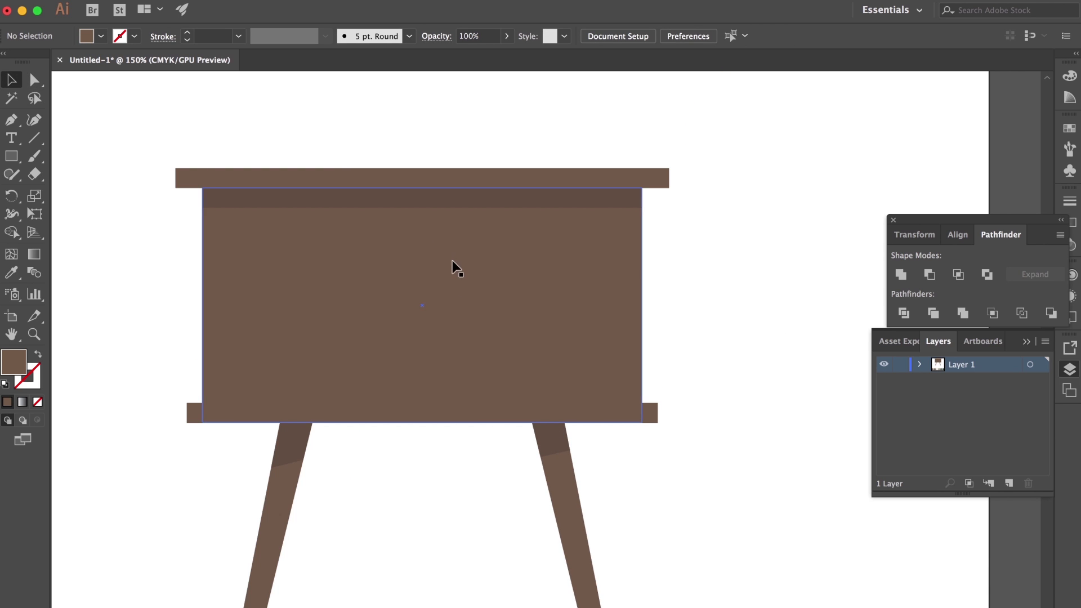
{"action": "left_click", "coordinate": [549, 194]}
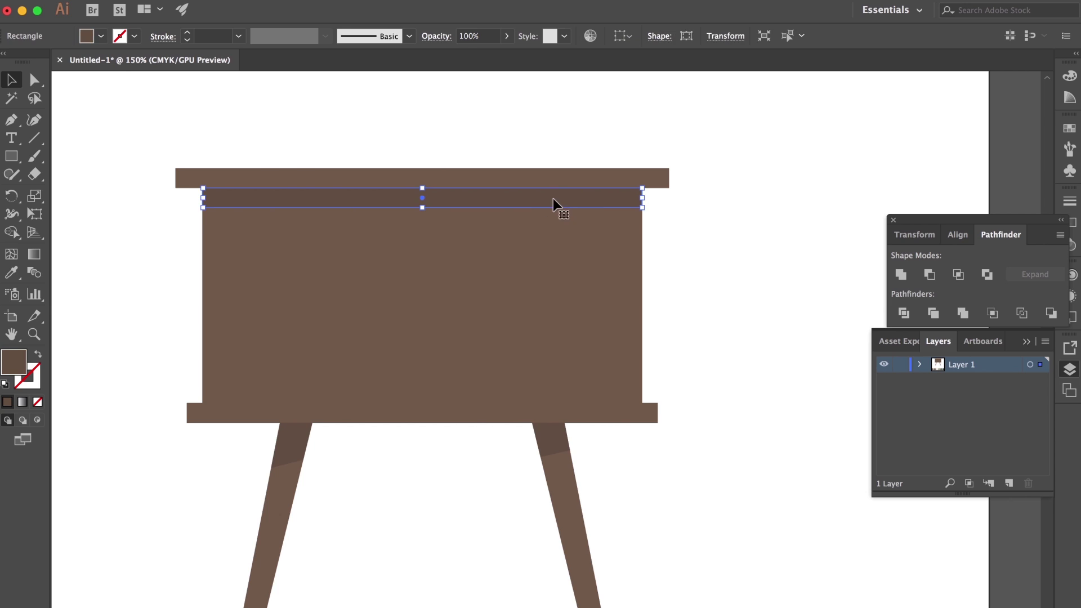
{"action": "left_click_drag", "start_coordinate": [555, 197], "coordinate": [551, 394]}
Thin the lower shadow strip to about a third of its height by lowering its upper edge, keeping it against the base bar
{"action": "left_click_drag", "start_coordinate": [422, 384], "coordinate": [423, 398]}
{"action": "key", "text": "super+equal"}
{"action": "key", "text": "super+equal"}
{"action": "left_click_drag", "start_coordinate": [521, 376], "coordinate": [362, 410]}
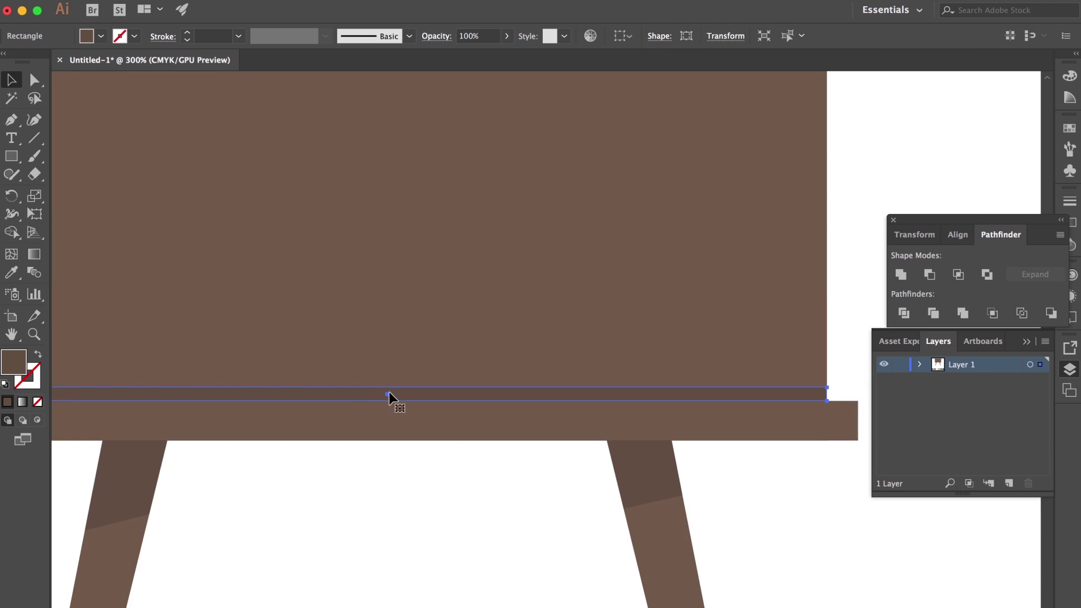
{"action": "key", "text": "super+equal"}
{"action": "left_click_drag", "start_coordinate": [552, 342], "coordinate": [549, 354]}
{"action": "key", "text": "super+1"}
{"action": "left_click", "coordinate": [731, 301]}
{"action": "left_click_drag", "start_coordinate": [761, 281], "coordinate": [658, 294]}
{"action": "left_click_drag", "start_coordinate": [131, 194], "coordinate": [143, 215]}
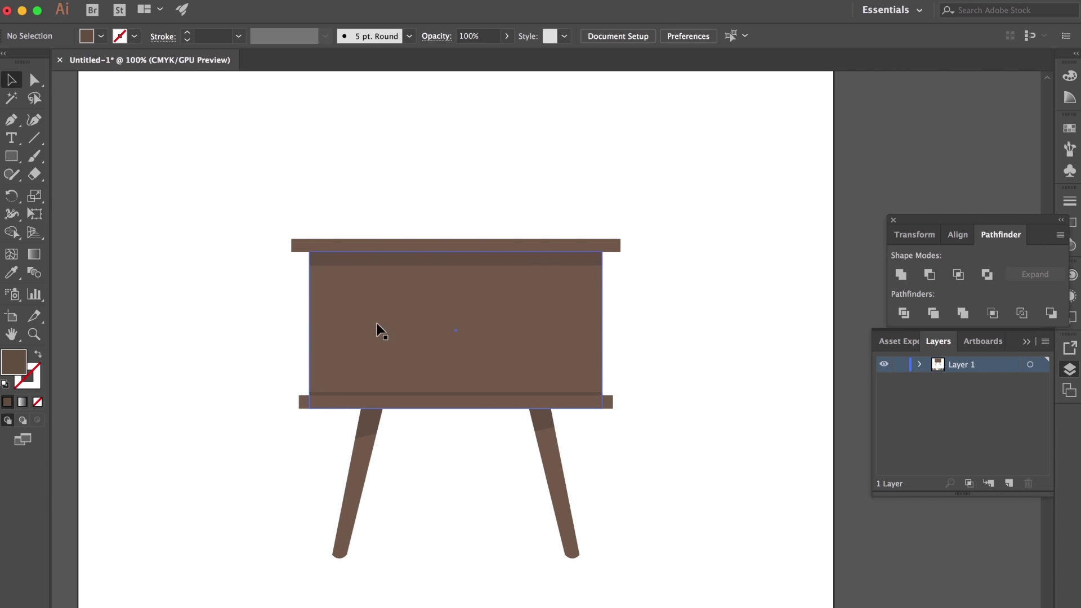
{"action": "scroll", "coordinate": [687, 305], "scroll_direction": "up", "scroll_amount": 3}
{"action": "scroll", "coordinate": [687, 305], "scroll_direction": "left", "scroll_amount": 1}
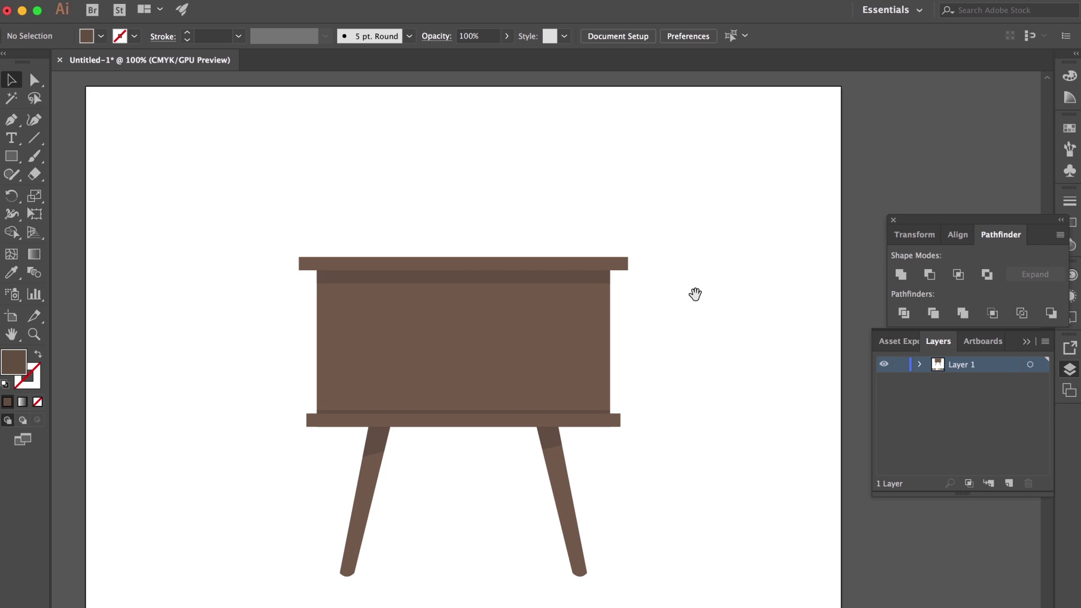
{"action": "scroll", "coordinate": [696, 294], "scroll_direction": "down", "scroll_amount": 2}
{"action": "scroll", "coordinate": [695, 294], "scroll_direction": "right", "scroll_amount": 1}
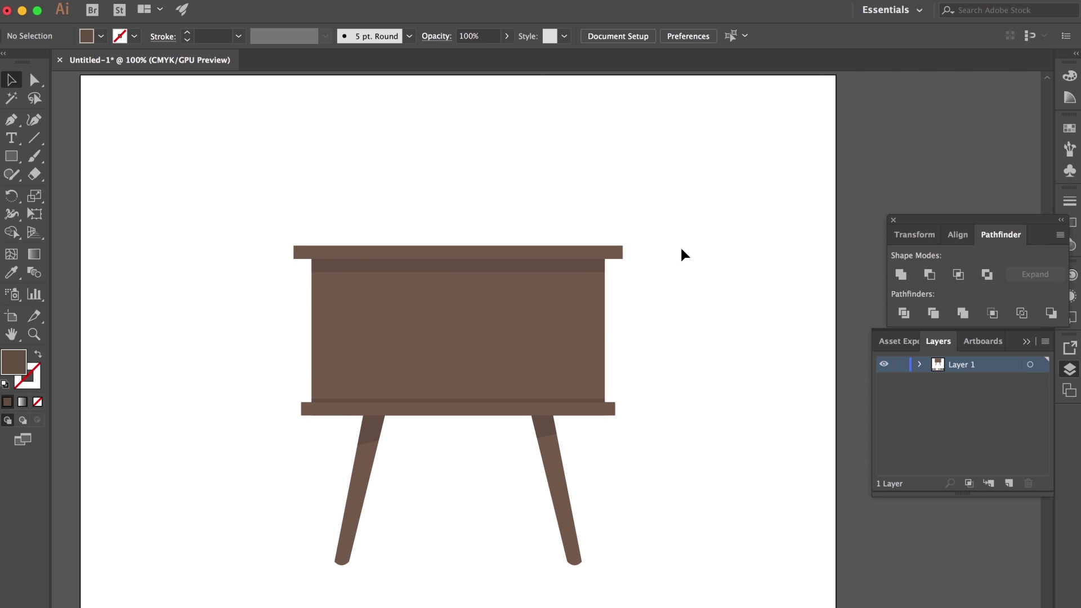
{"action": "scroll", "coordinate": [706, 243], "scroll_direction": "down", "scroll_amount": 1}
{"action": "scroll", "coordinate": [705, 243], "scroll_direction": "right", "scroll_amount": 1}
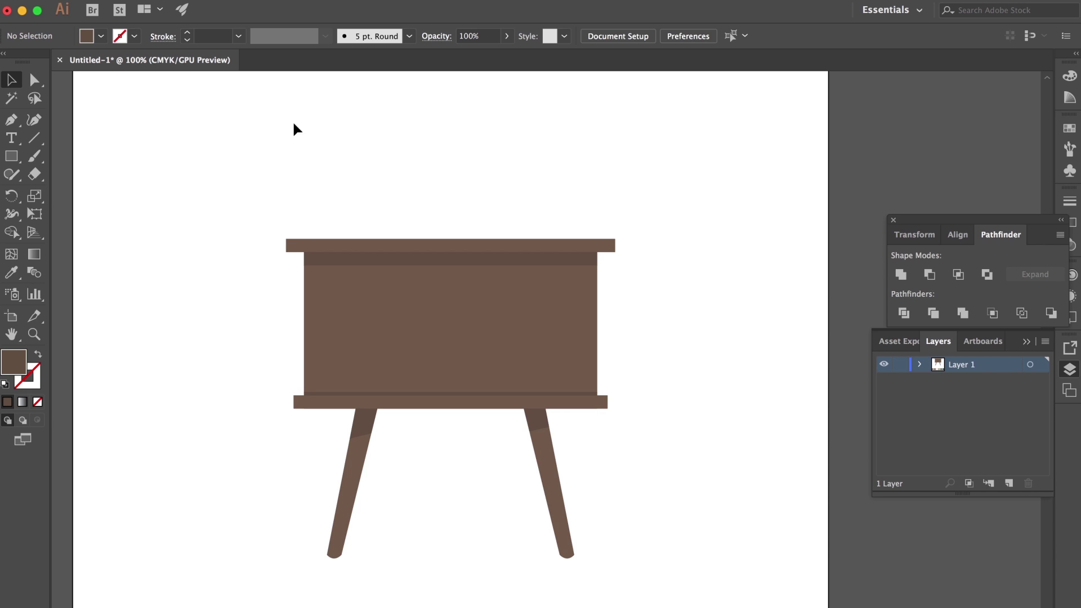
Draw a small dark brown square with the Rectangle tool, outward from the centre of the planter body
{"action": "left_click", "coordinate": [16, 156]}
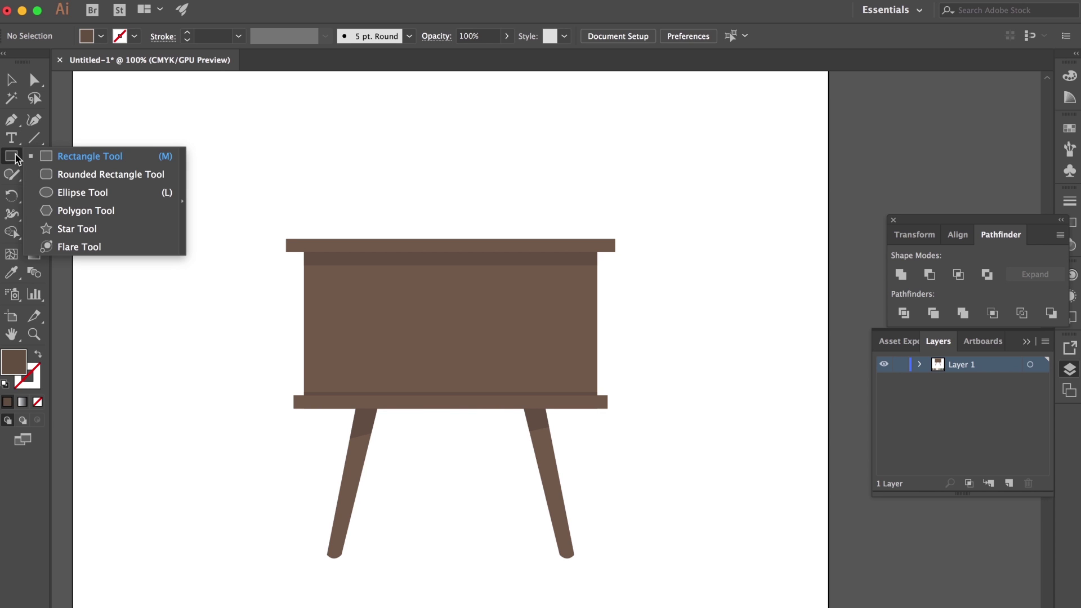
{"action": "left_click", "coordinate": [73, 156]}
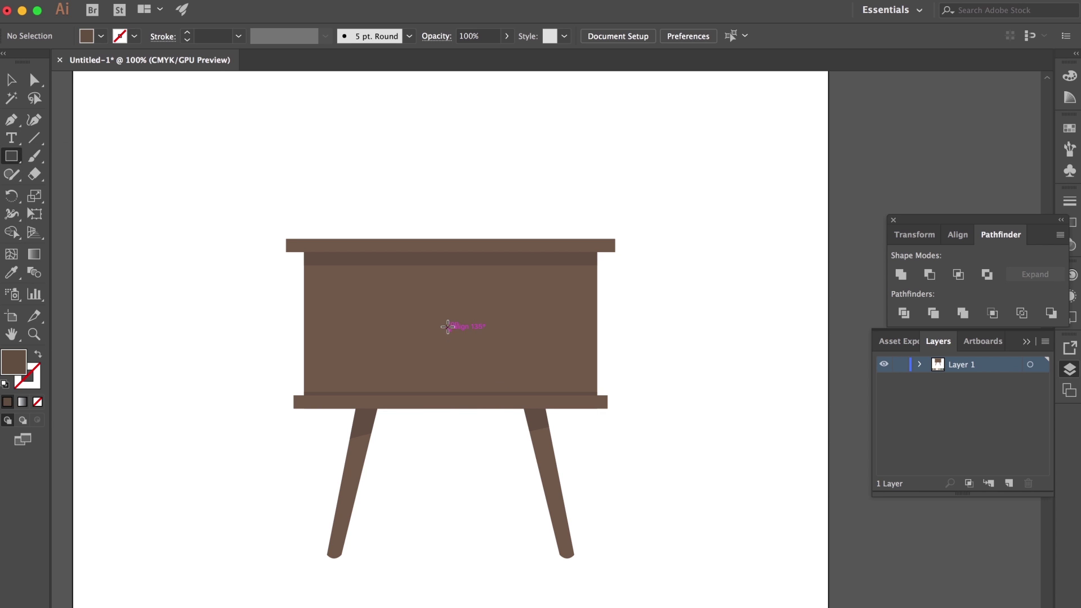
{"action": "key", "text": "super+equal"}
{"action": "key", "text": "super+equal"}
{"action": "scroll", "coordinate": [445, 315], "scroll_direction": "left", "scroll_amount": 3}
{"action": "scroll", "coordinate": [445, 316], "scroll_direction": "up", "scroll_amount": 1}
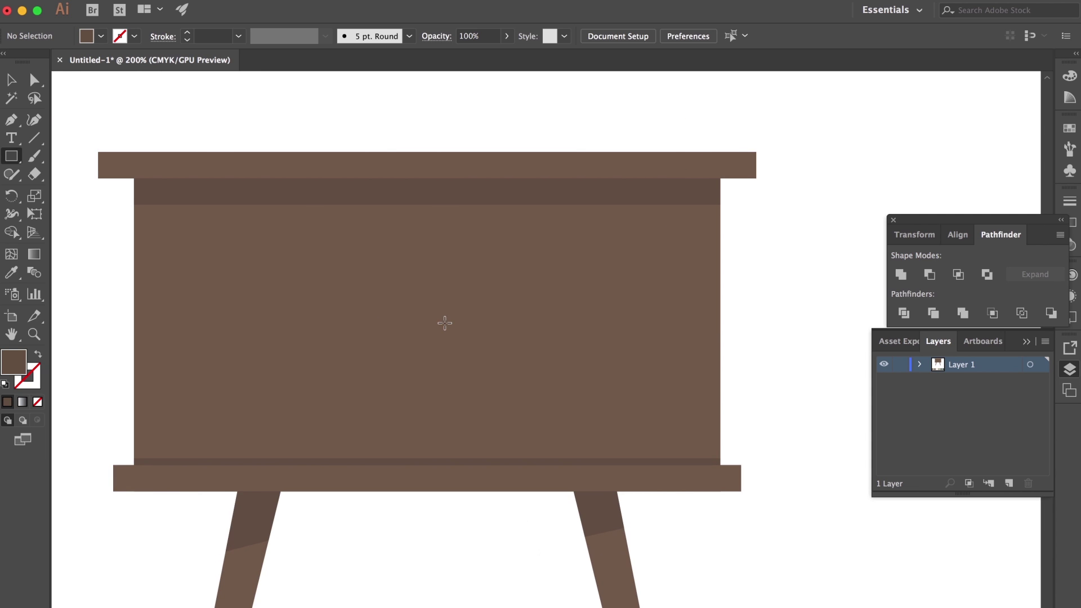
{"action": "left_click", "coordinate": [13, 158]}
{"action": "left_click", "coordinate": [73, 156]}
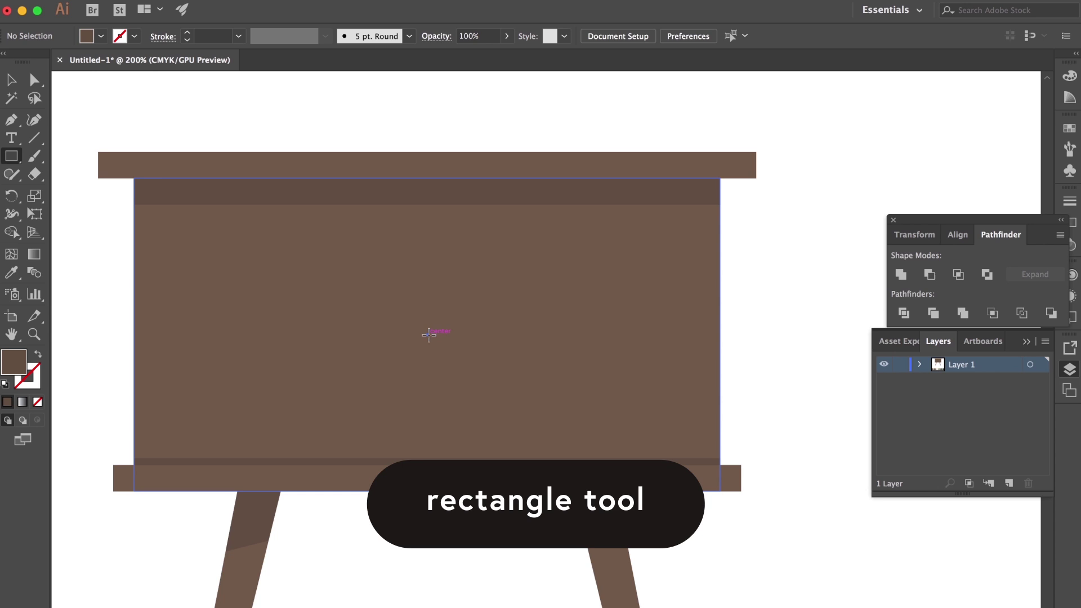
{"action": "left_click_drag", "start_coordinate": [428, 334], "coordinate": [445, 325]}
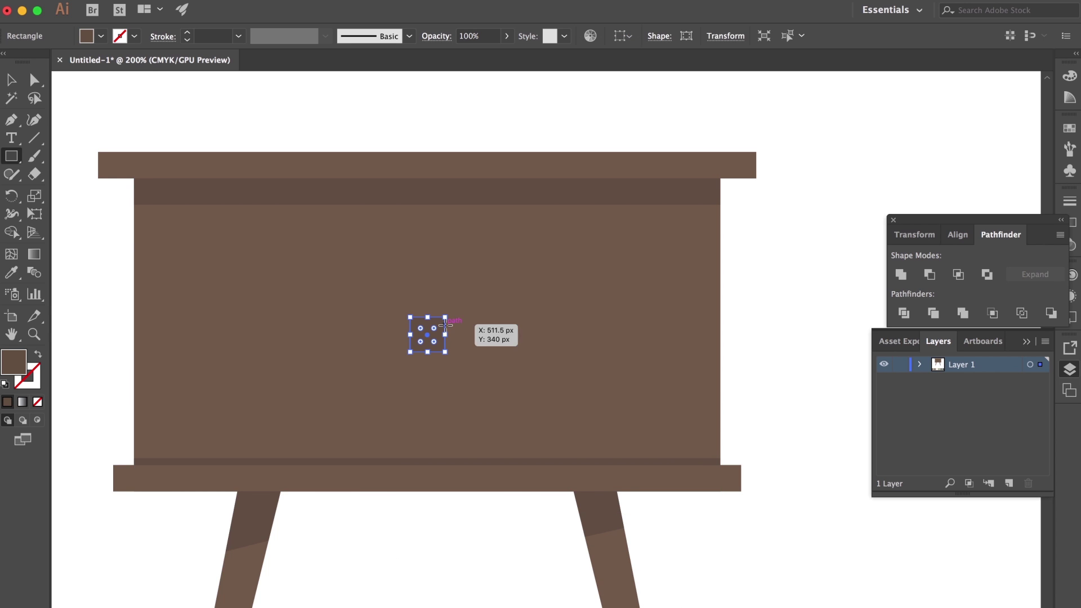
Rotate the small dark brown square at the body's centre by 45 degrees into a diamond
{"action": "key", "text": "v"}
{"action": "left_click_drag", "start_coordinate": [450, 313], "coordinate": [432, 300]}
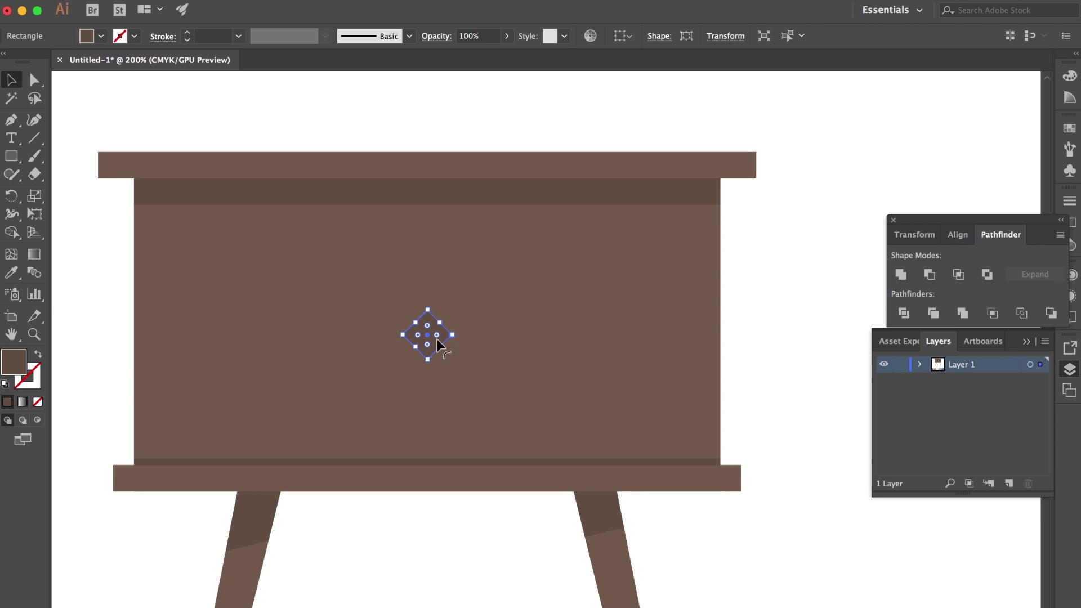
{"action": "left_click", "coordinate": [787, 332]}
Recolour the diamond with the olive palette swatch using the Eyedropper
{"action": "left_click", "coordinate": [429, 337]}
{"action": "key", "text": "super+minus"}
{"action": "key", "text": "super+minus"}
{"action": "key", "text": "super+minus"}
{"action": "left_click_drag", "start_coordinate": [169, 302], "coordinate": [124, 243]}
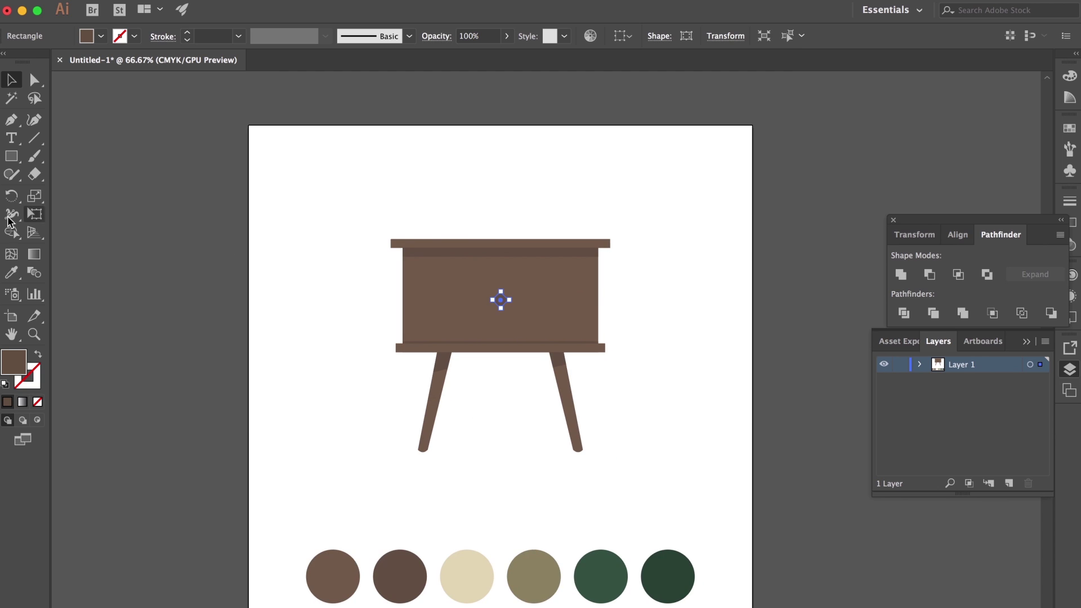
{"action": "left_click", "coordinate": [12, 273]}
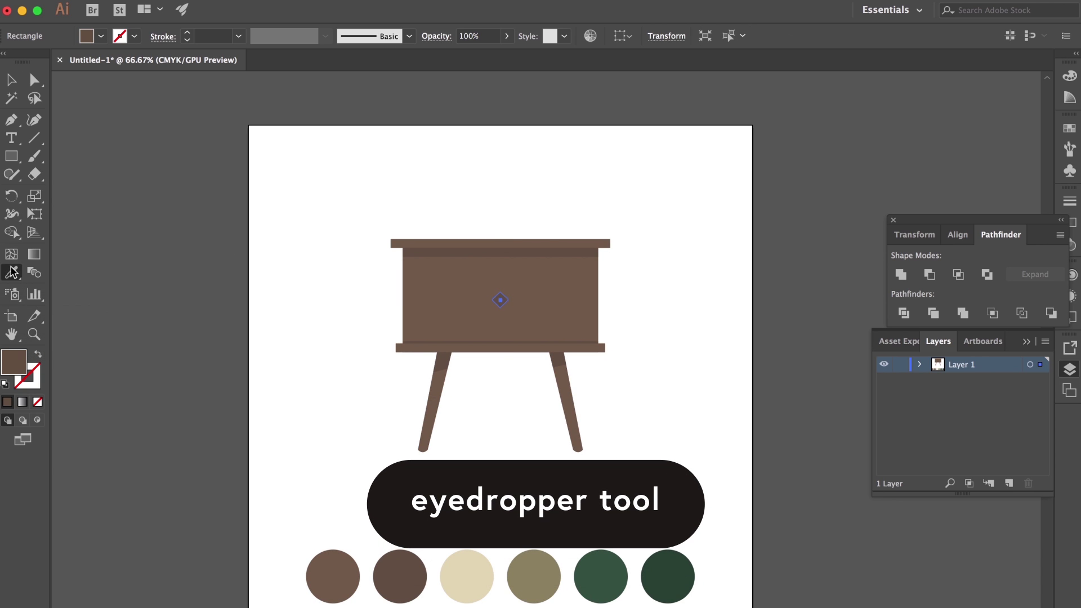
{"action": "left_click", "coordinate": [536, 562]}
{"action": "key", "text": "v"}
{"action": "left_click", "coordinate": [356, 137]}
{"action": "left_click_drag", "start_coordinate": [356, 137], "coordinate": [347, 176]}
{"action": "key", "text": "super+1"}
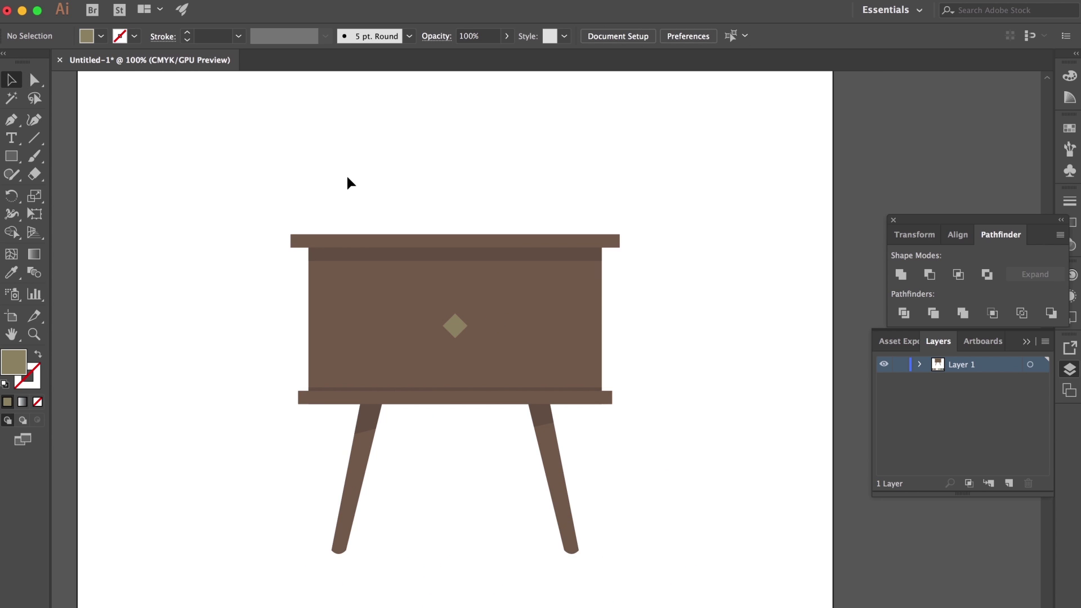
Thin the dark shadow strip under the rim slightly by raising its lower edge
{"action": "left_click_drag", "start_coordinate": [476, 167], "coordinate": [453, 182]}
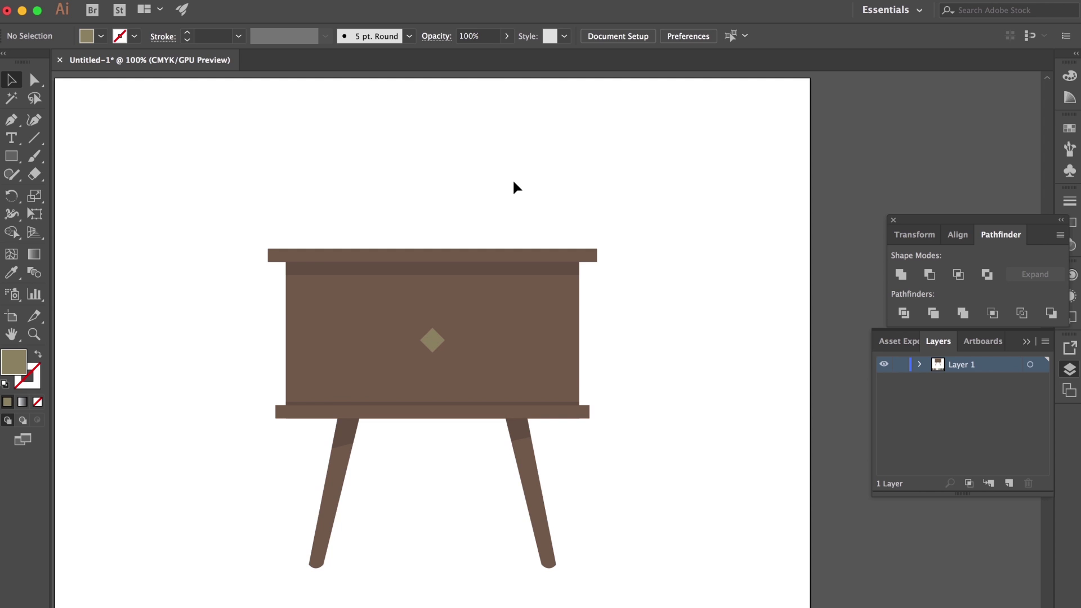
{"action": "left_click_drag", "start_coordinate": [512, 180], "coordinate": [509, 175]}
{"action": "left_click", "coordinate": [486, 272]}
{"action": "key", "text": "super+equal"}
{"action": "key", "text": "super+equal"}
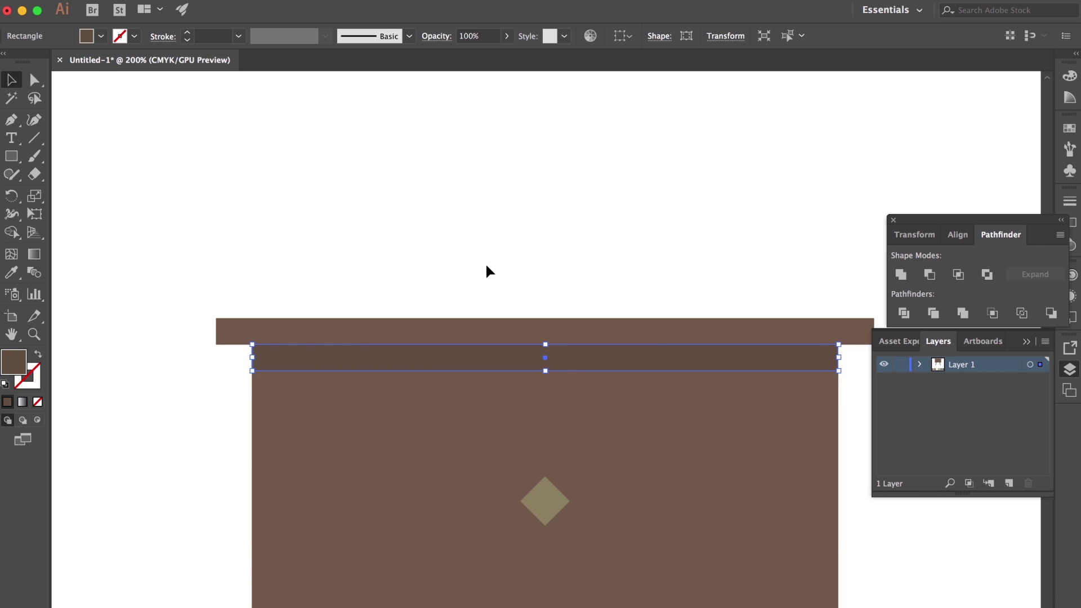
{"action": "left_click_drag", "start_coordinate": [546, 371], "coordinate": [546, 366]}
{"action": "left_click", "coordinate": [538, 285]}
{"action": "key", "text": "super+minus"}
{"action": "key", "text": "super+minus"}
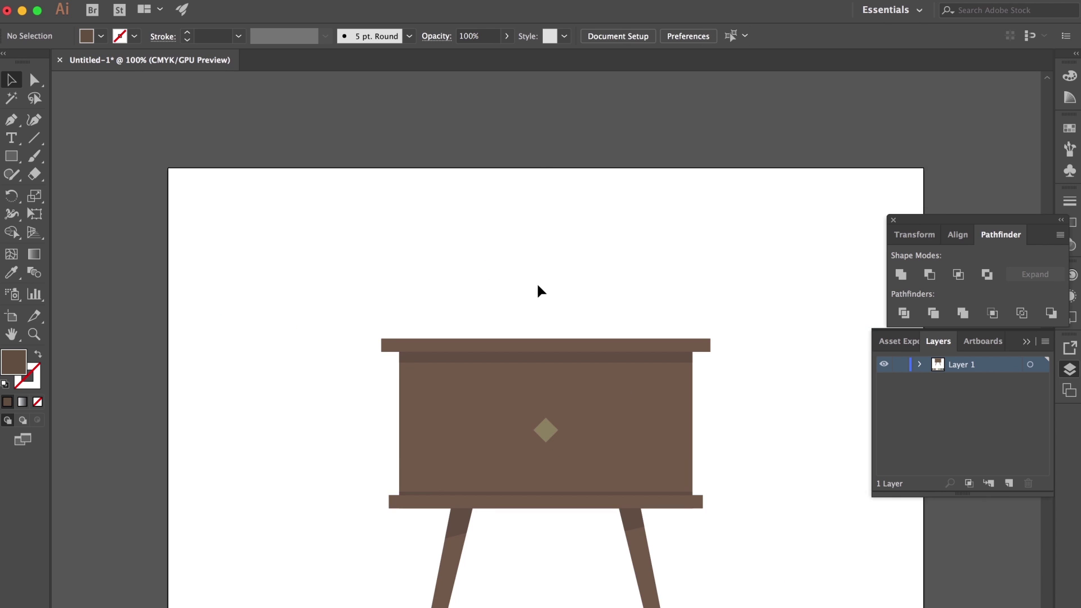
Group all the furniture parts, including the body, rim, base bar, legs, shadows and diamond
{"action": "left_click_drag", "start_coordinate": [252, 185], "coordinate": [687, 569]}
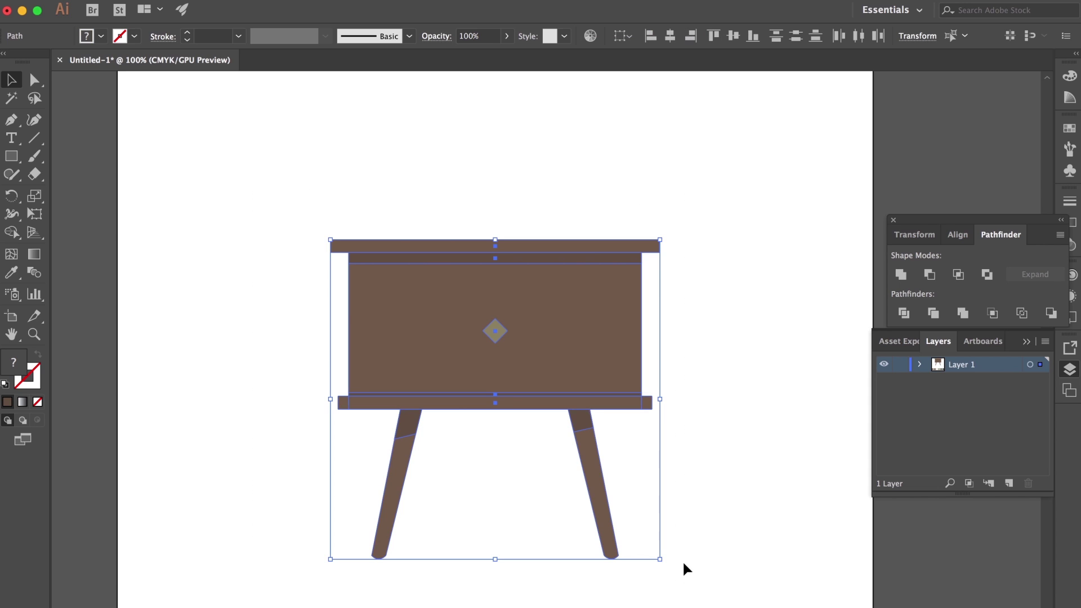
{"action": "right_click", "coordinate": [533, 287]}
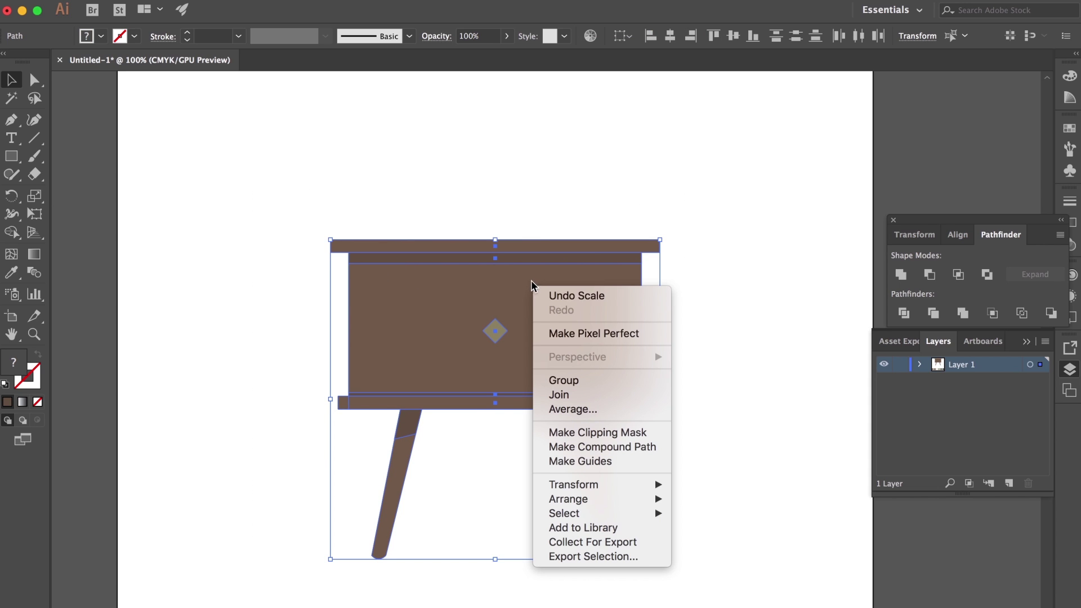
{"action": "left_click", "coordinate": [575, 380]}
{"action": "left_click_drag", "start_coordinate": [640, 376], "coordinate": [682, 377]}
{"action": "key", "text": "super+z"}
{"action": "left_click", "coordinate": [723, 366]}
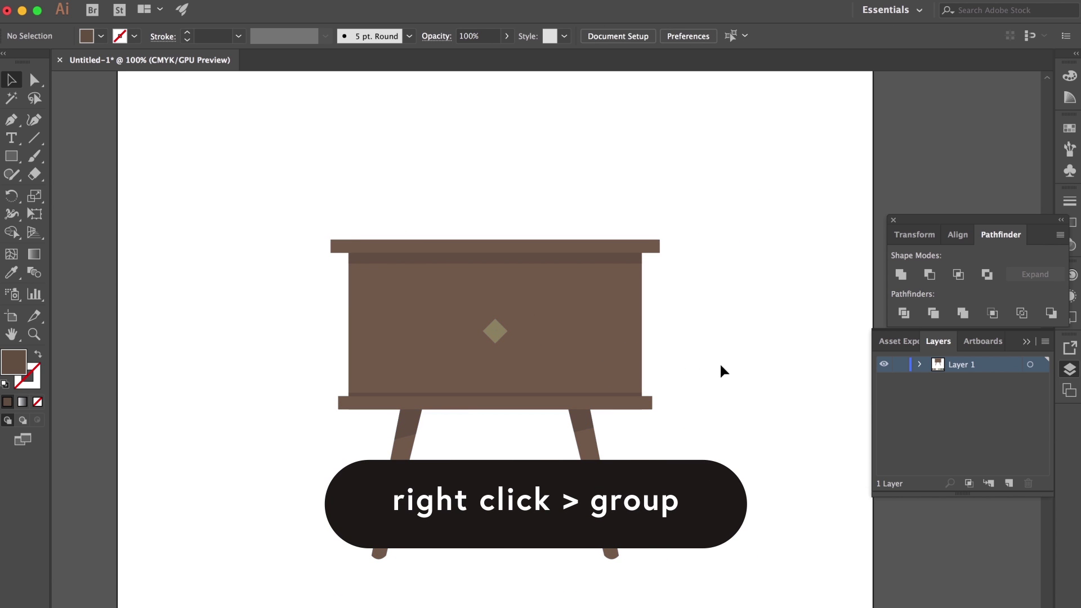
Rename the drawing's layer as nightstand and add a new layer above it
{"action": "double_click", "coordinate": [960, 366]}
{"action": "type", "text": "nightstand"}
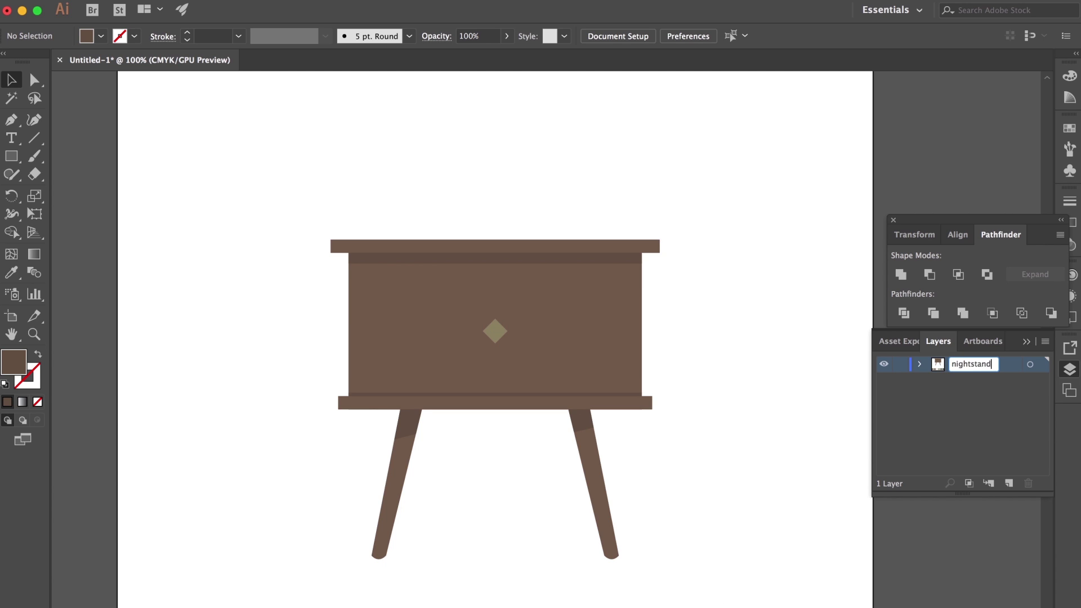
{"action": "key", "text": "Return"}
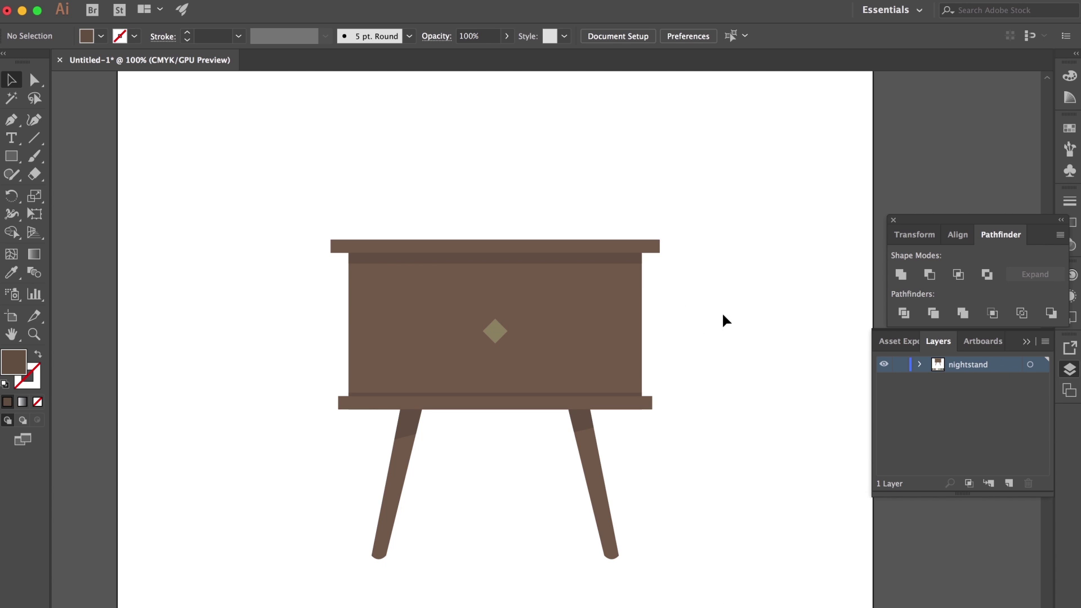
{"action": "left_click", "coordinate": [1010, 485]}
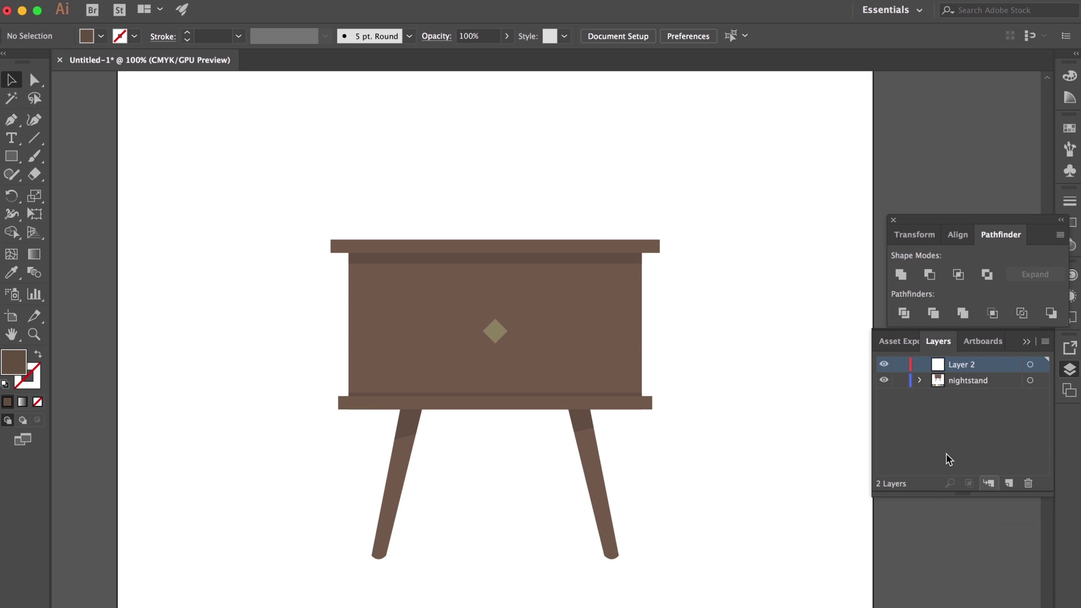
Move the whole nightstand straight down a little, closer to the colour palette
{"action": "left_click_drag", "start_coordinate": [584, 180], "coordinate": [582, 232]}
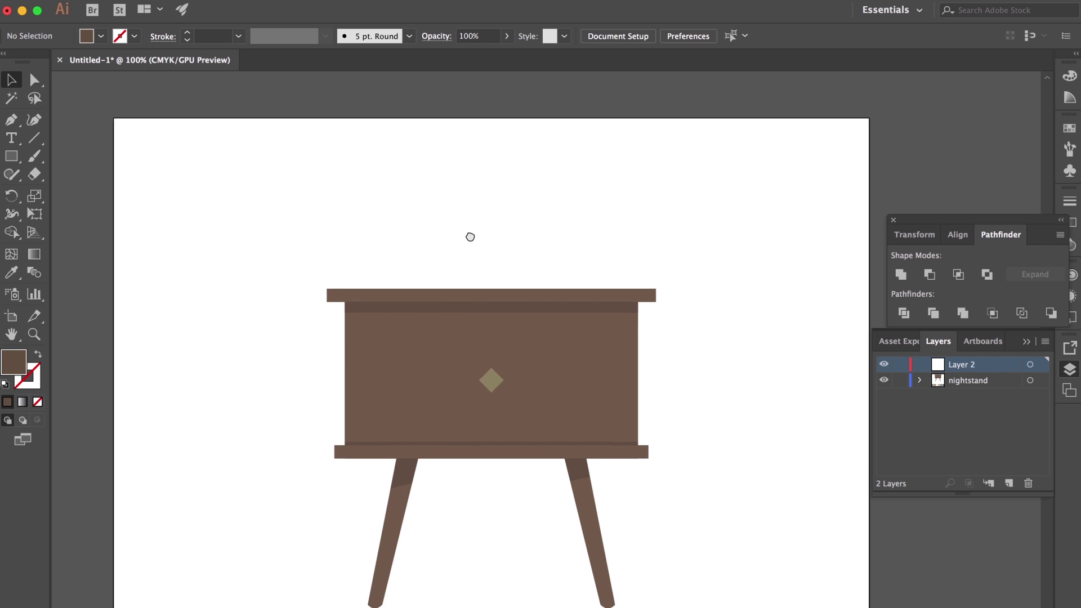
{"action": "key", "text": "ctrl+minus"}
{"action": "left_click_drag", "start_coordinate": [451, 211], "coordinate": [431, 140]}
{"action": "left_click_drag", "start_coordinate": [326, 190], "coordinate": [563, 451]}
{"action": "left_click_drag", "start_coordinate": [514, 303], "coordinate": [513, 335]}
{"action": "left_click", "coordinate": [410, 246]}
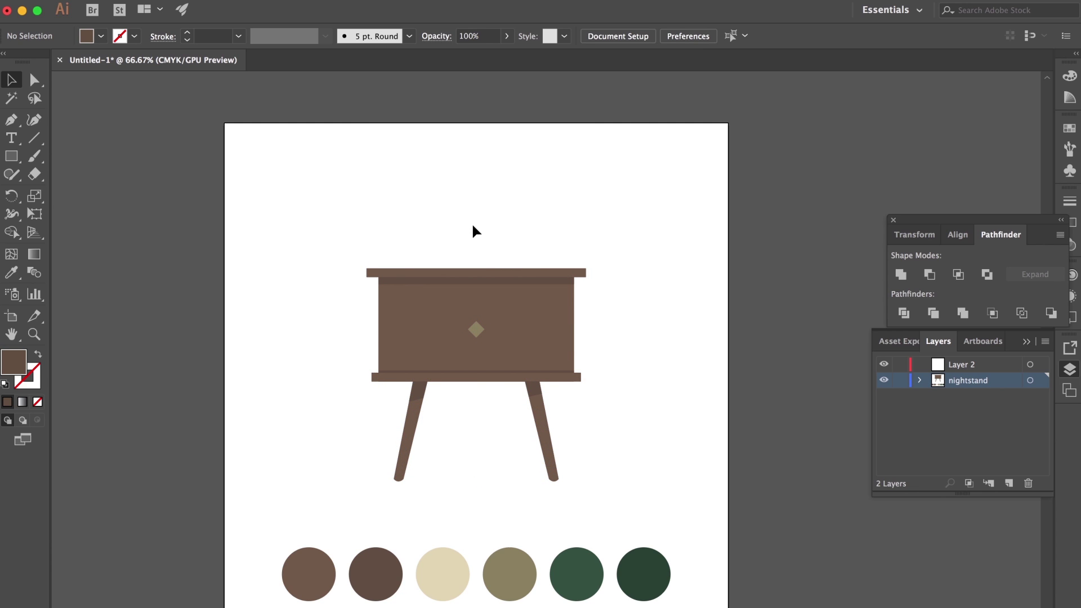
{"action": "scroll", "coordinate": [474, 230], "scroll_direction": "up", "scroll_amount": 2}
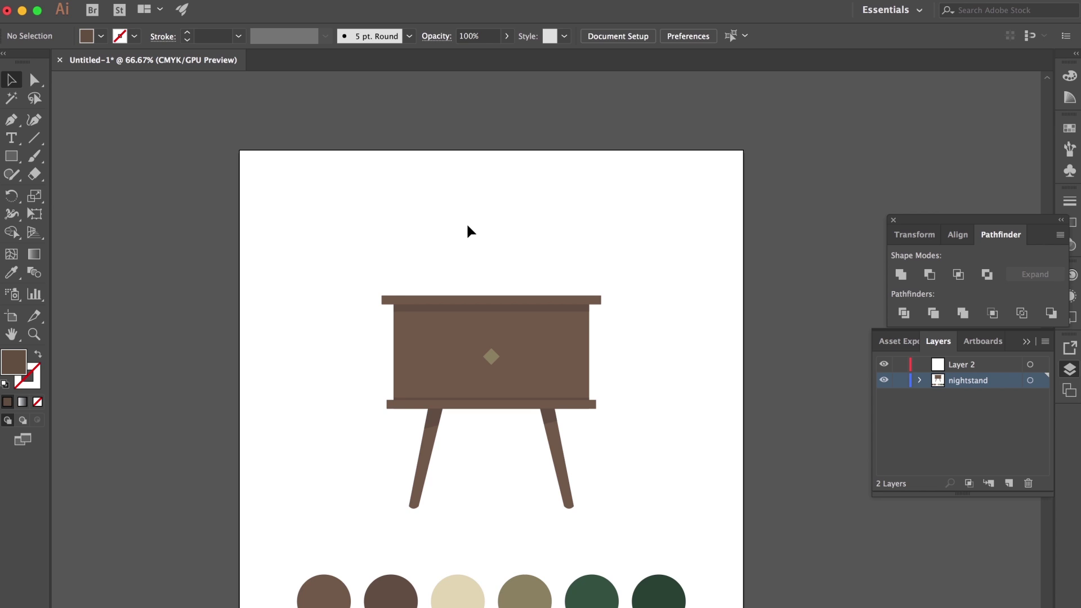
Draw a small, nearly square dark brown rectangle just above the left part of the nightstand's top with the Rectangle tool
{"action": "key", "text": "ctrl+plus"}
{"action": "left_click_drag", "start_coordinate": [438, 195], "coordinate": [504, 261]}
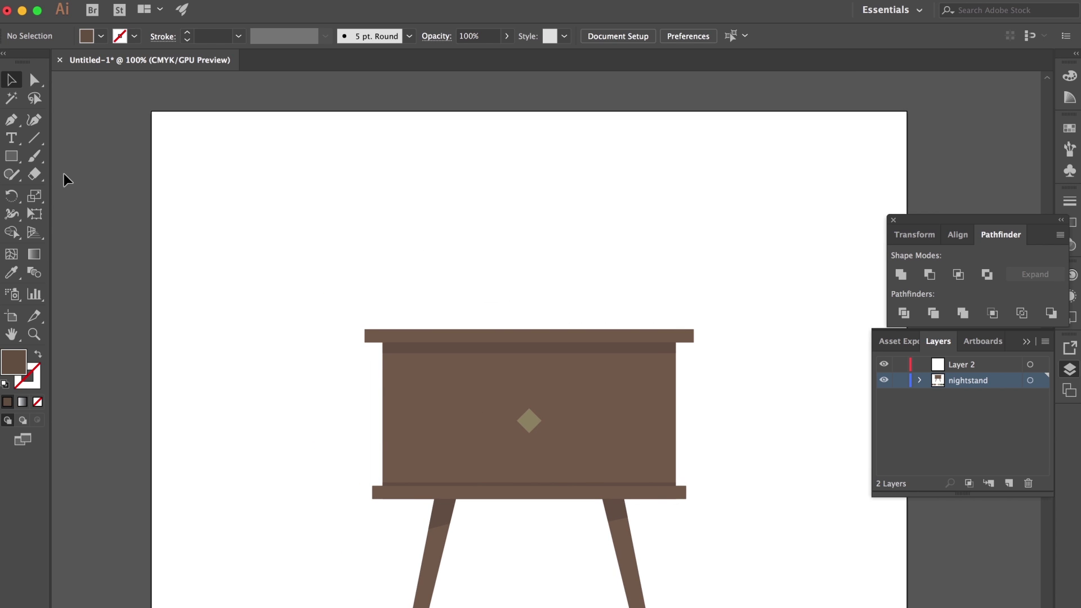
{"action": "left_click", "coordinate": [7, 160]}
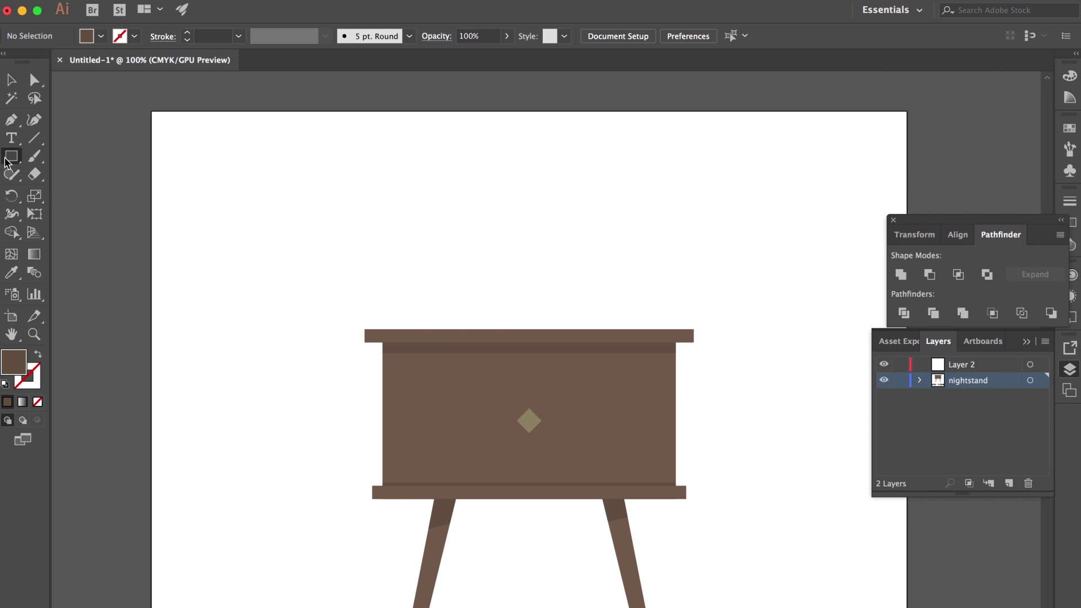
{"action": "left_click", "coordinate": [6, 159]}
{"action": "left_click", "coordinate": [52, 164]}
{"action": "key", "text": "super+equal"}
{"action": "key", "text": "super+equal"}
{"action": "left_click_drag", "start_coordinate": [374, 220], "coordinate": [398, 278]}
{"action": "left_click_drag", "start_coordinate": [305, 231], "coordinate": [419, 333]}
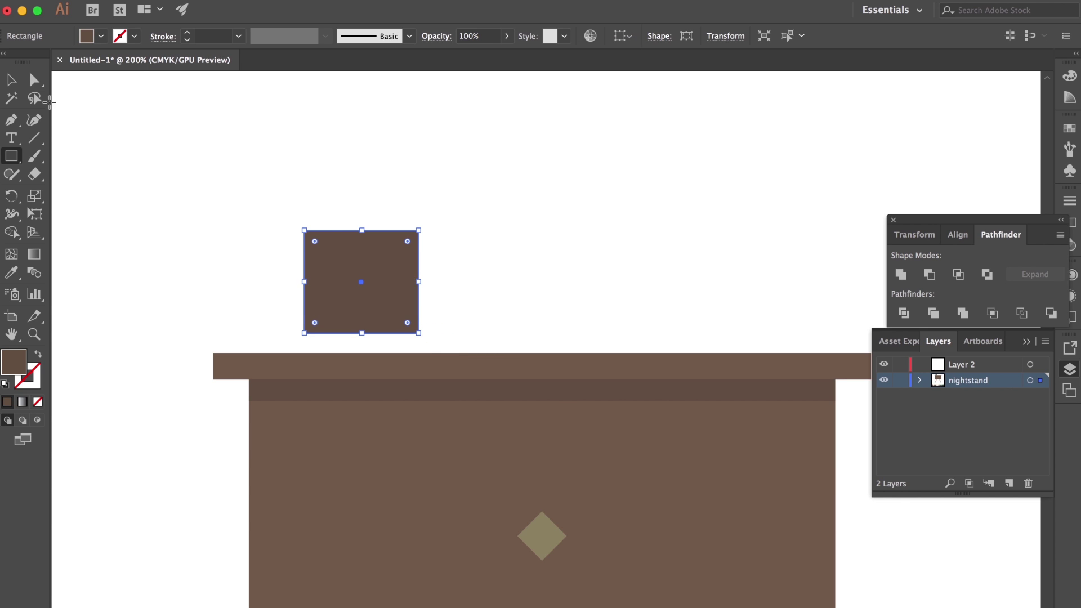
Round all four corners of the small dark rectangle evenly to about 15.15 px
{"action": "left_click", "coordinate": [12, 80]}
{"action": "left_click", "coordinate": [225, 163]}
{"action": "left_click_drag", "start_coordinate": [391, 241], "coordinate": [367, 198]}
{"action": "left_click", "coordinate": [357, 244]}
{"action": "left_click_drag", "start_coordinate": [383, 279], "coordinate": [372, 261]}
{"action": "key", "text": "super+z"}
{"action": "key", "text": "super+equal"}
{"action": "key", "text": "super+equal"}
{"action": "key", "text": "super+equal"}
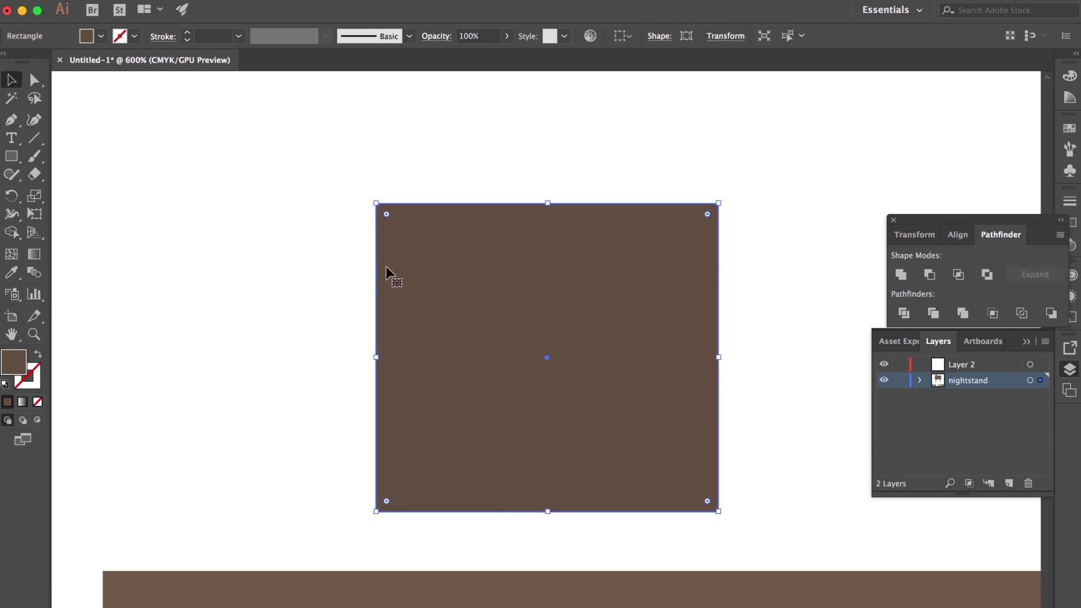
{"action": "scroll", "coordinate": [611, 411], "scroll_direction": "down", "scroll_amount": 2}
{"action": "scroll", "coordinate": [610, 411], "scroll_direction": "right", "scroll_amount": 2}
{"action": "left_click_drag", "start_coordinate": [650, 442], "coordinate": [608, 374]}
{"action": "left_click", "coordinate": [734, 377]}
Move the rounded shape straight down so that it rests on the nightstand's top
{"action": "scroll", "coordinate": [734, 376], "scroll_direction": "down", "scroll_amount": 1}
{"action": "left_click_drag", "start_coordinate": [514, 321], "coordinate": [509, 380]}
{"action": "left_click", "coordinate": [696, 428]}
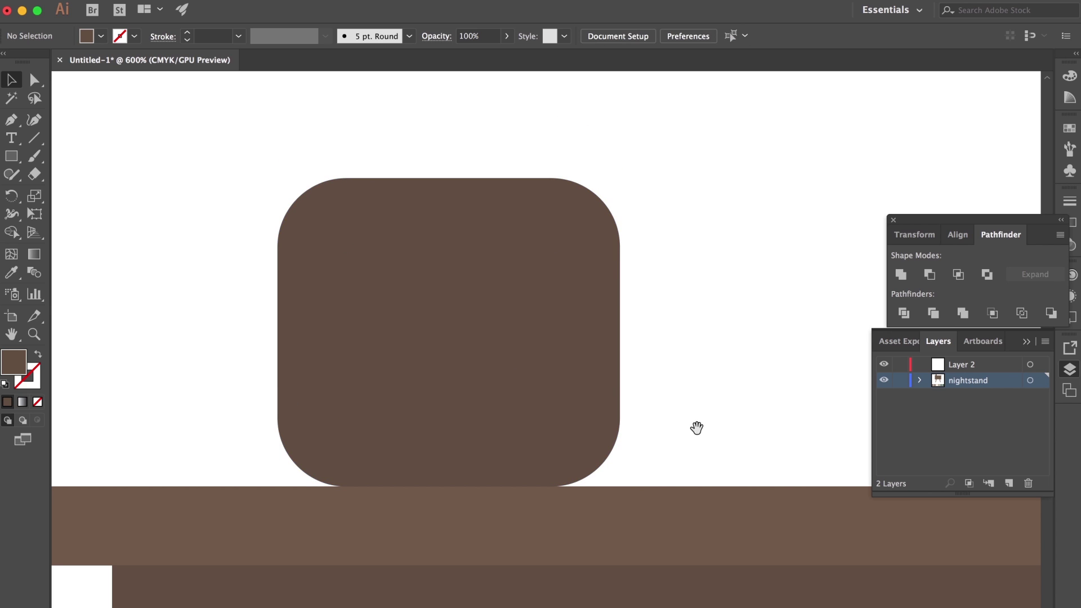
Copy the rounded shape and paste the copy in place over the original
{"action": "left_click_drag", "start_coordinate": [697, 428], "coordinate": [625, 422]}
{"action": "left_click", "coordinate": [440, 357]}
{"action": "key", "text": "a"}
{"action": "key", "text": "v"}
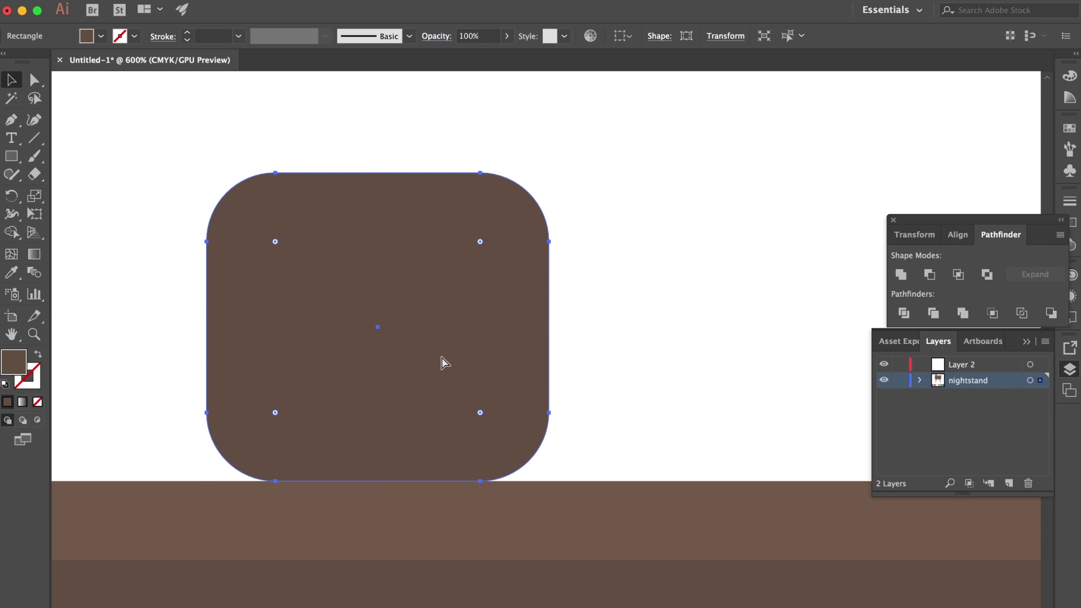
{"action": "left_click", "coordinate": [169, 1]}
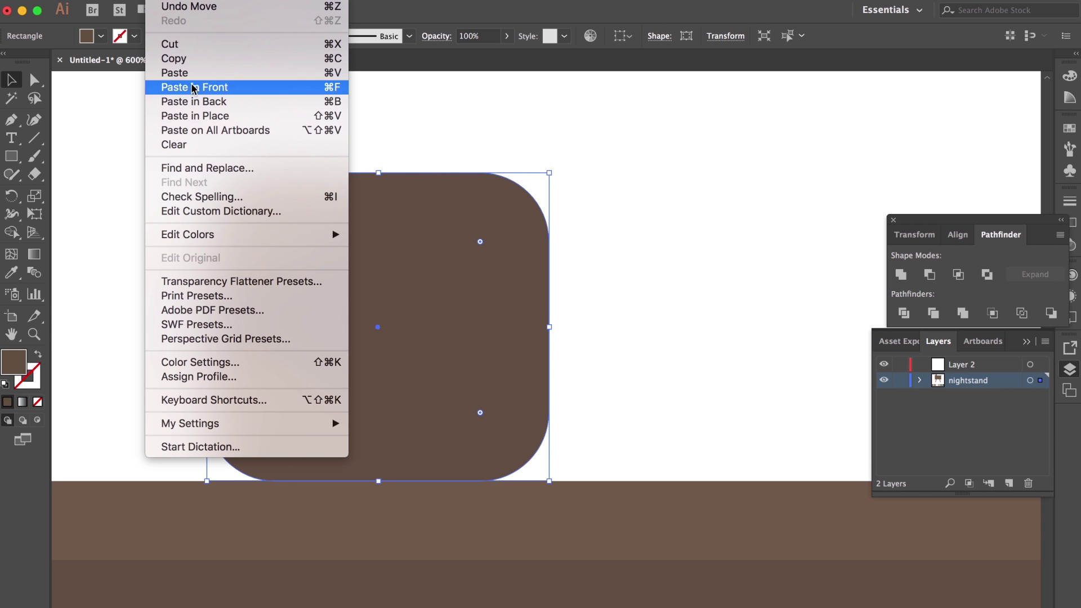
{"action": "left_click", "coordinate": [200, 117]}
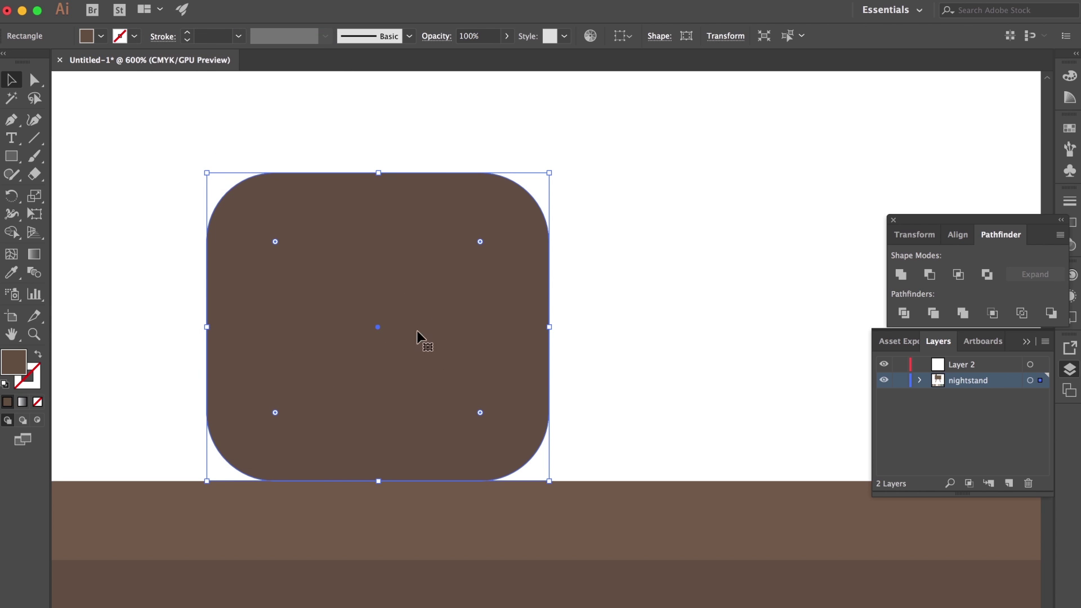
Delete the two anchor points on the upper edge of the pasted copy with Direct Selection
{"action": "key", "text": "a"}
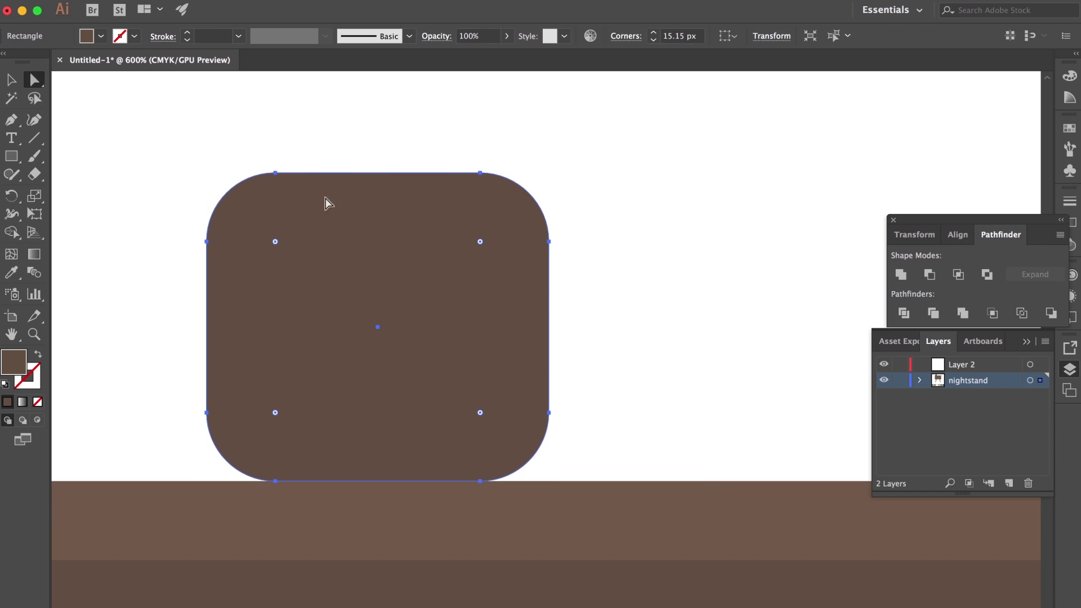
{"action": "left_click", "coordinate": [275, 173]}
{"action": "left_click", "coordinate": [481, 173], "text": "shift"}
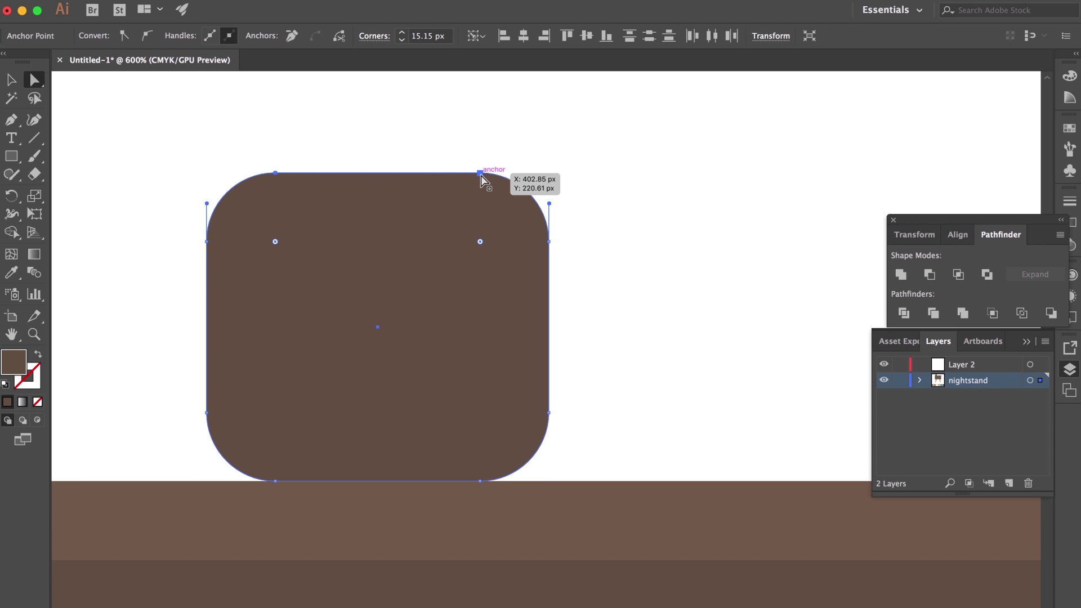
{"action": "key", "text": "Delete"}
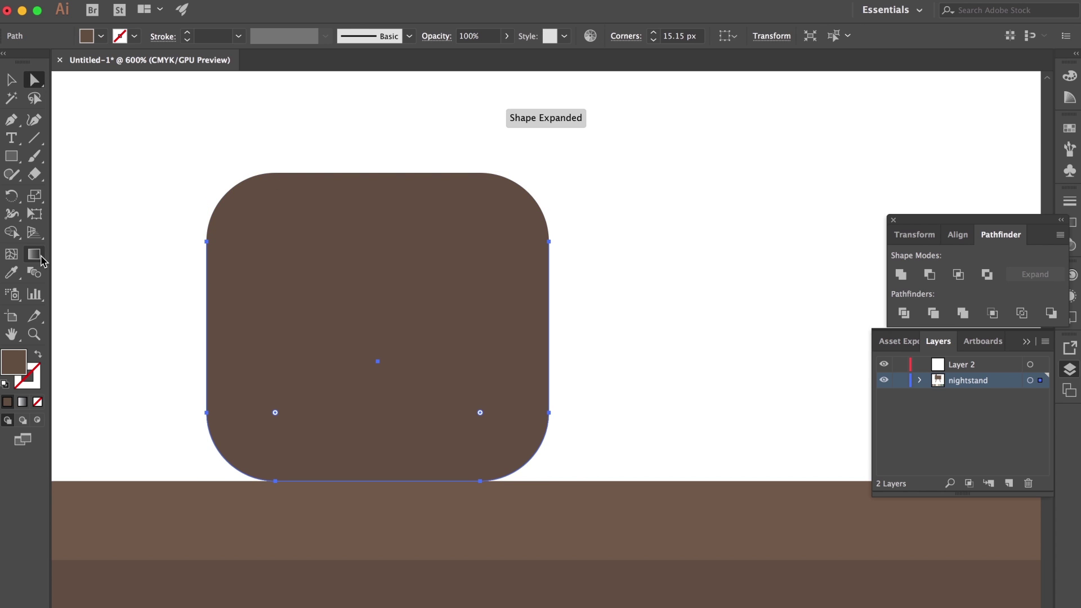
Recolour the trimmed copy with the cream palette swatch using the Eyedropper
{"action": "key", "text": "super+minus"}
{"action": "key", "text": "super+minus"}
{"action": "left_click_drag", "start_coordinate": [393, 362], "coordinate": [223, 185]}
{"action": "left_click", "coordinate": [13, 273]}
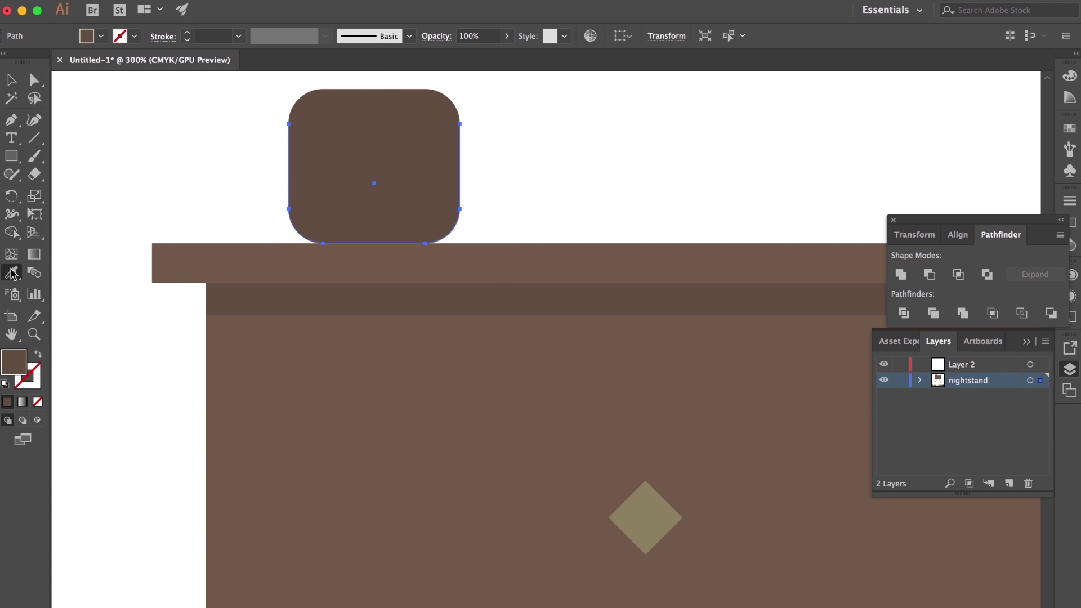
{"action": "key", "text": "super+minus"}
{"action": "key", "text": "super+minus"}
{"action": "left_click_drag", "start_coordinate": [559, 391], "coordinate": [399, 191]}
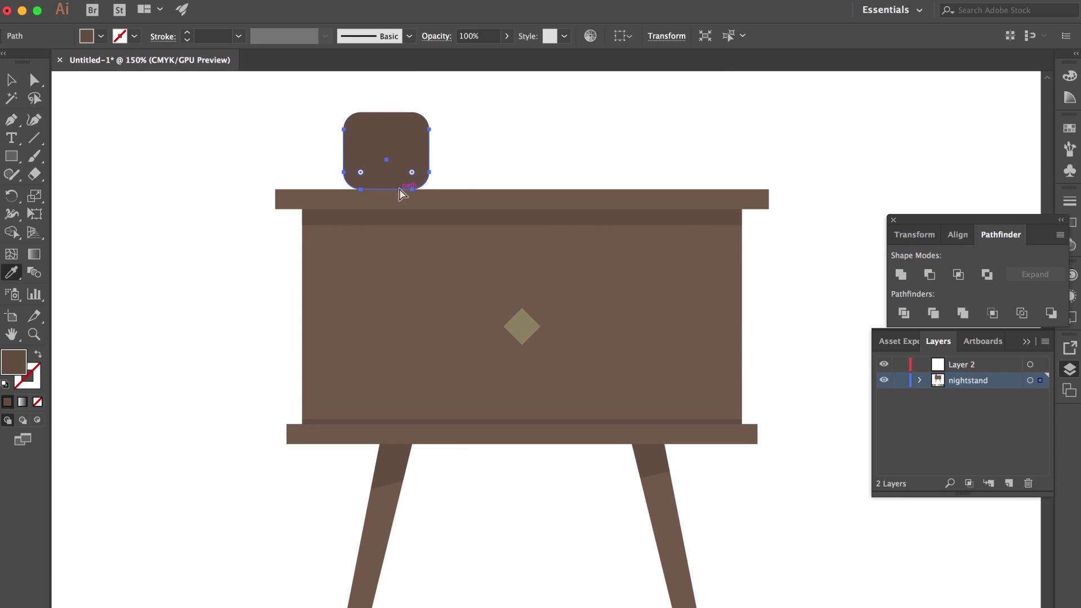
{"action": "key", "text": "super+minus"}
{"action": "key", "text": "super+minus"}
{"action": "left_click_drag", "start_coordinate": [572, 326], "coordinate": [451, 143]}
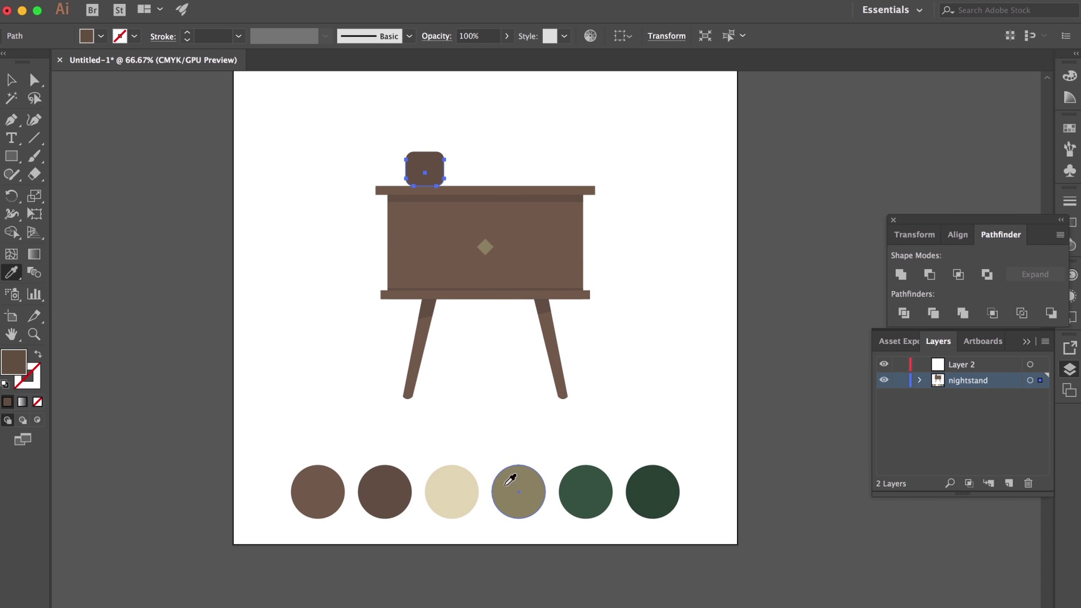
{"action": "left_click", "coordinate": [464, 486]}
{"action": "left_click", "coordinate": [7, 78]}
{"action": "left_click", "coordinate": [309, 114]}
Lower the cream section's upper two anchor points together to about the pot's mid-height
{"action": "left_click_drag", "start_coordinate": [314, 117], "coordinate": [425, 326]}
{"action": "key", "text": "super+plus"}
{"action": "key", "text": "super+plus"}
{"action": "key", "text": "super+plus"}
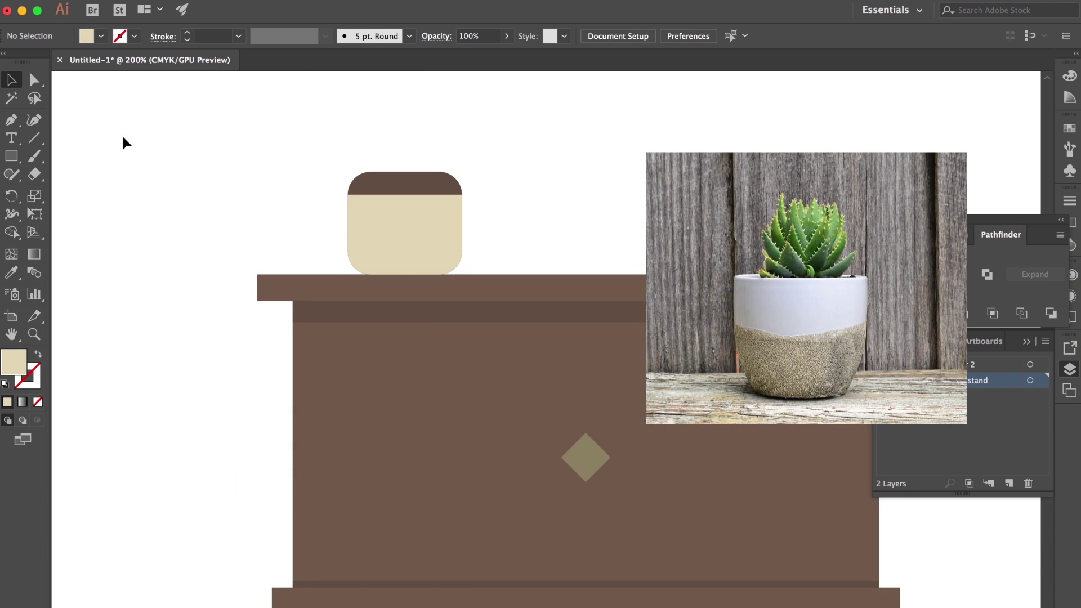
{"action": "key", "text": "a"}
{"action": "left_click", "coordinate": [358, 210]}
{"action": "left_click", "coordinate": [348, 195]}
{"action": "left_click_drag", "start_coordinate": [462, 200], "coordinate": [463, 224]}
{"action": "left_click", "coordinate": [490, 223]}
Recolour the pot's dark brown rounded shape behind the cream section with the olive palette swatch using the Eyedropper
{"action": "left_click_drag", "start_coordinate": [529, 213], "coordinate": [331, 6]}
{"action": "left_click", "coordinate": [386, 184]}
{"action": "left_click", "coordinate": [12, 80]}
{"action": "left_click", "coordinate": [248, 169]}
{"action": "left_click", "coordinate": [331, 198]}
{"action": "key", "text": "super+minus"}
{"action": "left_click_drag", "start_coordinate": [309, 175], "coordinate": [244, 141]}
{"action": "left_click", "coordinate": [11, 272]}
{"action": "scroll", "coordinate": [197, 246], "scroll_direction": "down", "scroll_amount": 9}
{"action": "key", "text": "super+minus"}
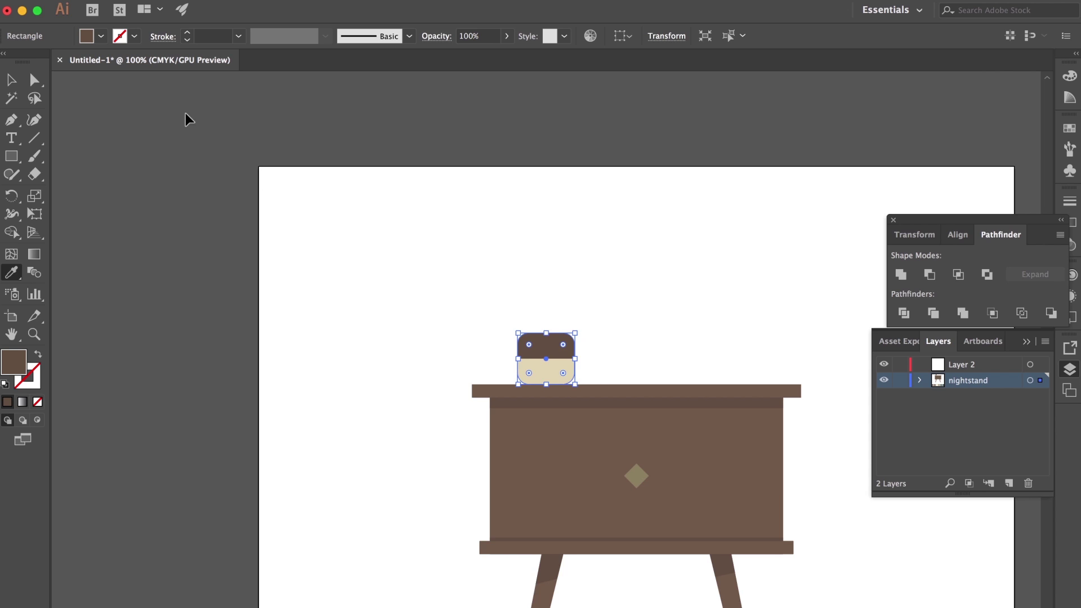
{"action": "left_click_drag", "start_coordinate": [591, 530], "coordinate": [470, 255]}
{"action": "left_click", "coordinate": [586, 561]}
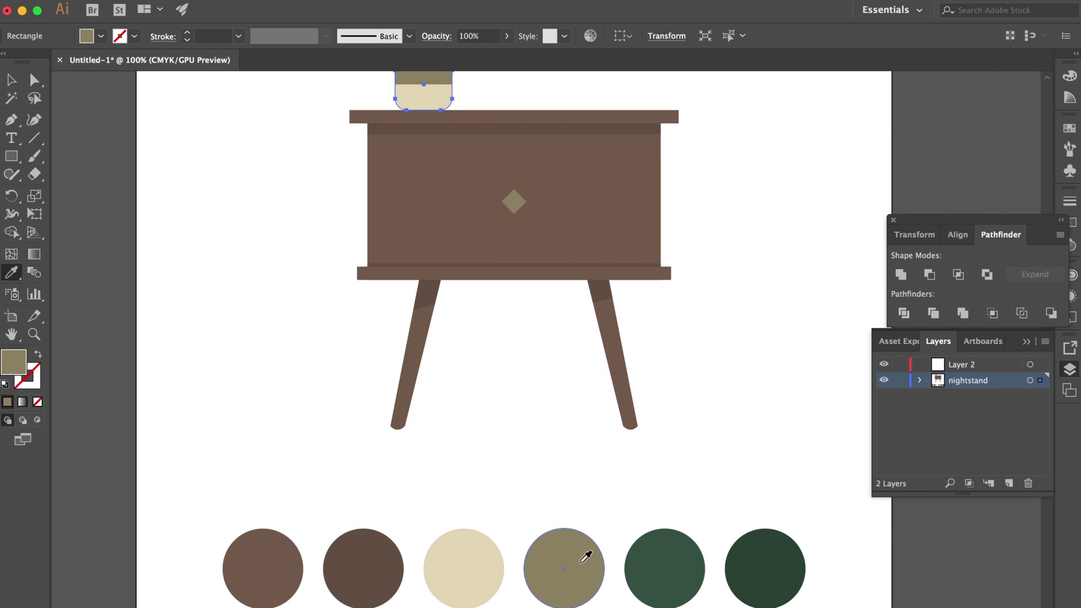
{"action": "scroll", "coordinate": [531, 536], "scroll_direction": "up", "scroll_amount": 5}
{"action": "key", "text": "v"}
{"action": "left_click", "coordinate": [212, 117]}
{"action": "scroll", "coordinate": [391, 203], "scroll_direction": "up", "scroll_amount": 2}
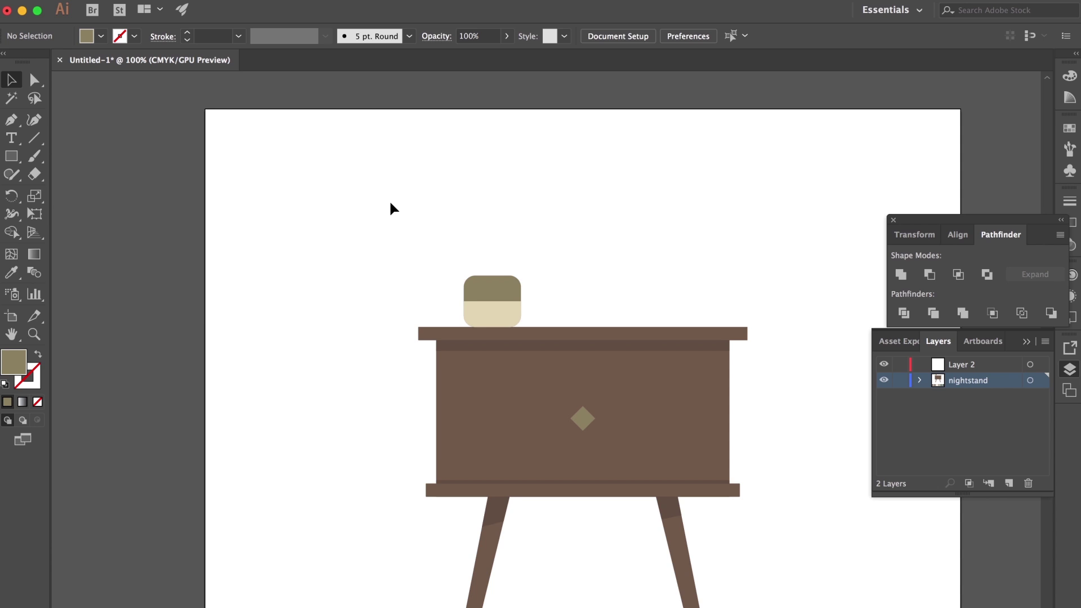
{"action": "key", "text": "super+equal"}
{"action": "key", "text": "super+equal"}
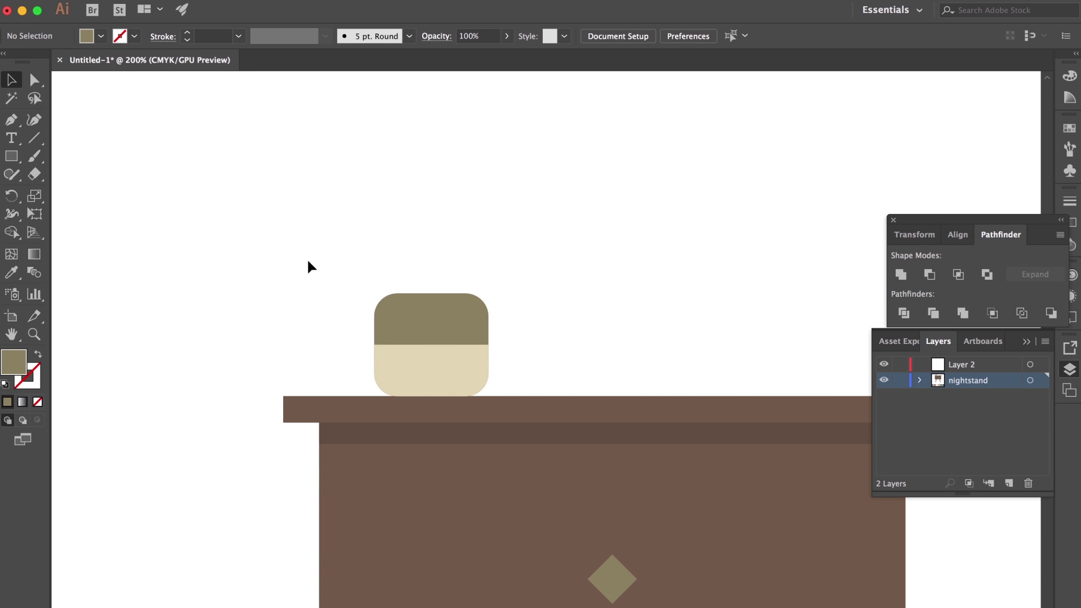
Draw a narrow, symmetrical leaf with pointed ends standing upright on the pot's upper edge using the Pen tool
{"action": "left_click", "coordinate": [11, 119]}
{"action": "scroll", "coordinate": [394, 293], "scroll_direction": "up", "scroll_amount": 2}
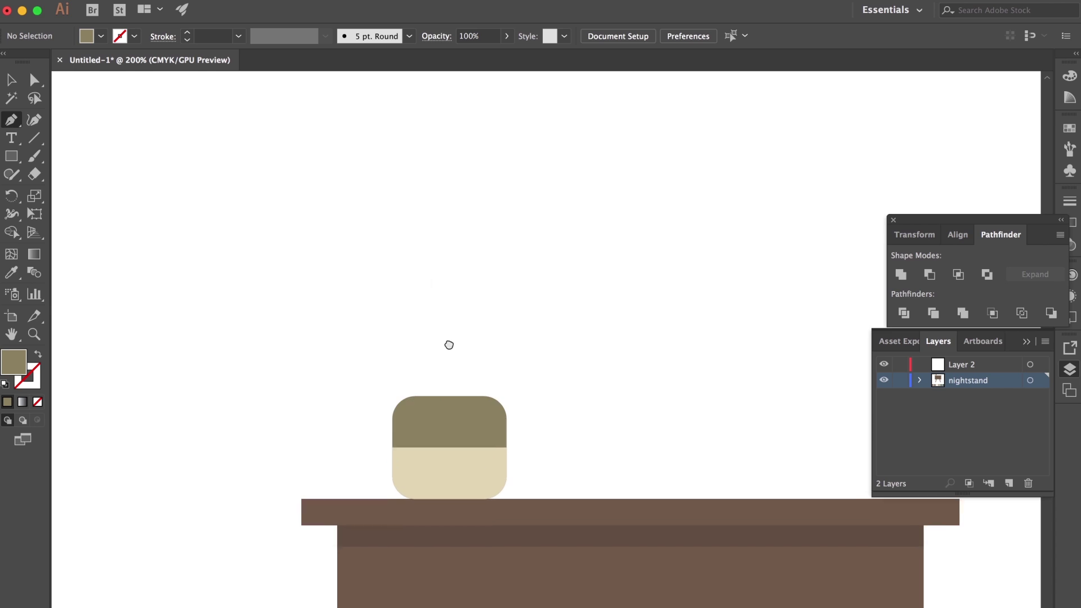
{"action": "left_click", "coordinate": [452, 398]}
{"action": "left_click_drag", "start_coordinate": [452, 228], "coordinate": [491, 133]}
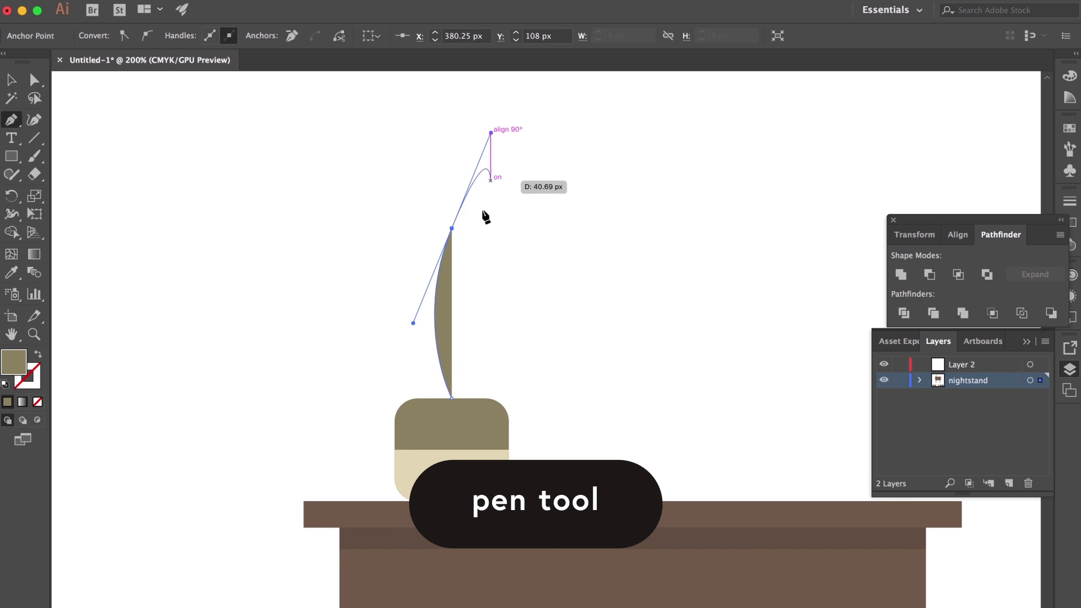
{"action": "left_click_drag", "start_coordinate": [452, 399], "coordinate": [416, 486]}
{"action": "key", "text": "v"}
{"action": "left_click", "coordinate": [147, 145]}
Recolour the leaf with the lighter green palette swatch using the Eyedropper
{"action": "key", "text": "ctrl+minus"}
{"action": "key", "text": "ctrl+minus"}
{"action": "key", "text": "ctrl+minus"}
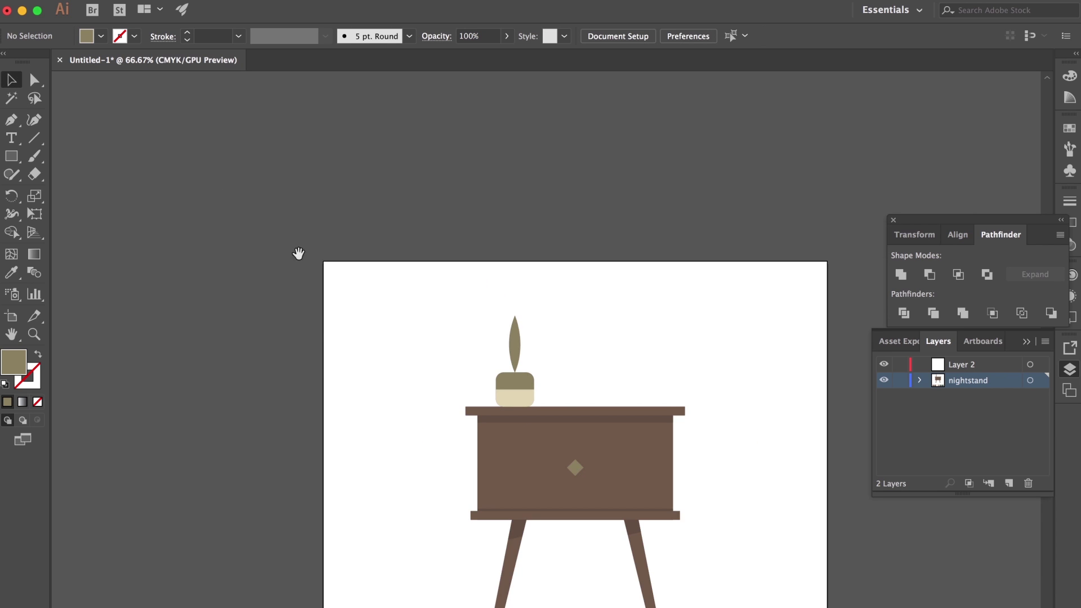
{"action": "scroll", "coordinate": [256, 214], "scroll_direction": "down", "scroll_amount": 5}
{"action": "scroll", "coordinate": [256, 214], "scroll_direction": "right", "scroll_amount": 7}
{"action": "left_click", "coordinate": [341, 225]}
{"action": "left_click", "coordinate": [19, 276]}
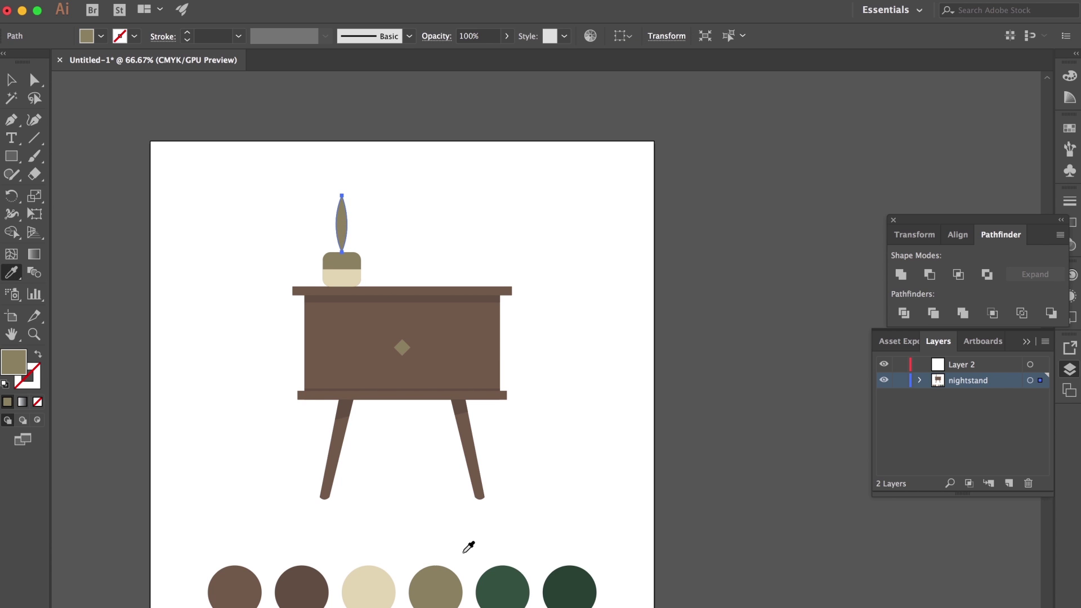
{"action": "left_click", "coordinate": [514, 581]}
{"action": "left_click", "coordinate": [11, 80]}
{"action": "left_click", "coordinate": [80, 99]}
Nudge the leaf straight down until its lower tip overlaps the olive part of the pot
{"action": "left_click_drag", "start_coordinate": [186, 132], "coordinate": [386, 282]}
{"action": "key", "text": "ctrl+plus"}
{"action": "key", "text": "ctrl+plus"}
{"action": "key", "text": "ctrl+plus"}
{"action": "key", "text": "ctrl+plus"}
{"action": "scroll", "coordinate": [422, 316], "scroll_direction": "down", "scroll_amount": 3}
{"action": "scroll", "coordinate": [422, 316], "scroll_direction": "right", "scroll_amount": 2}
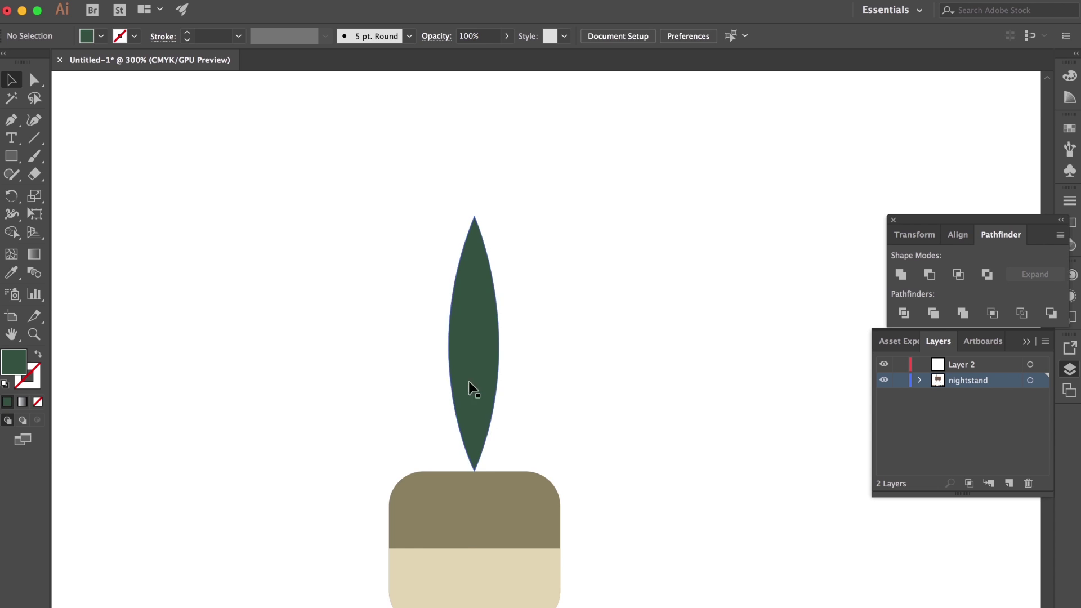
{"action": "left_click", "coordinate": [484, 434]}
{"action": "key", "text": "Down"}
{"action": "key", "text": "Down"}
{"action": "key", "text": "Down"}
{"action": "key", "text": "Down"}
{"action": "key", "text": "Down"}
{"action": "key", "text": "Down"}
{"action": "key", "text": "Down"}
{"action": "key", "text": "Down"}
{"action": "key", "text": "Down"}
{"action": "key", "text": "Down"}
{"action": "key", "text": "Down"}
{"action": "key", "text": "Down"}
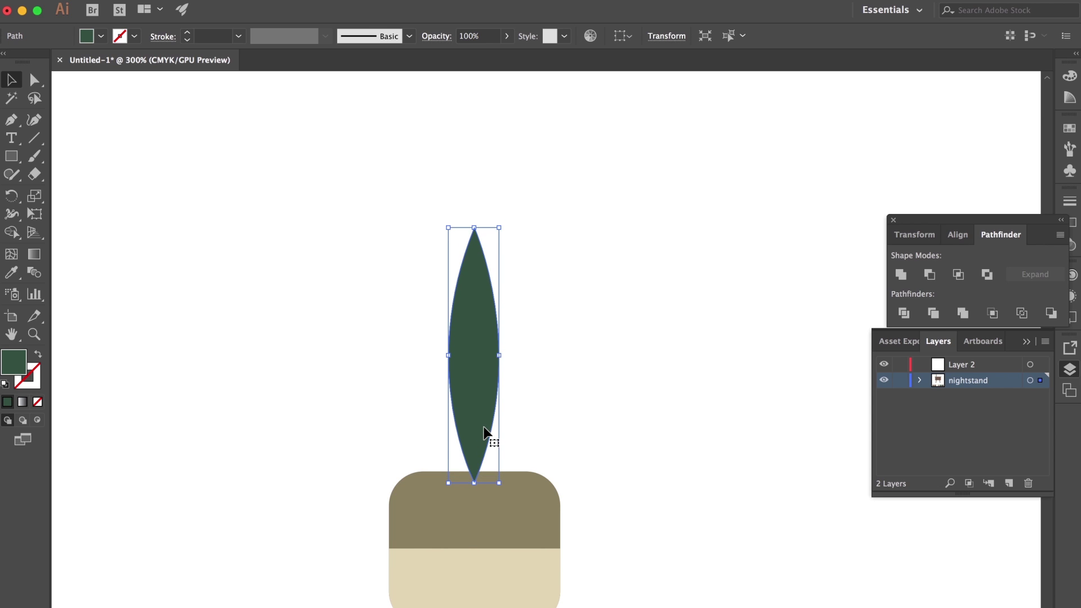
Send the leaf backward so its lower tip sits behind the pot
{"action": "key", "text": "a"}
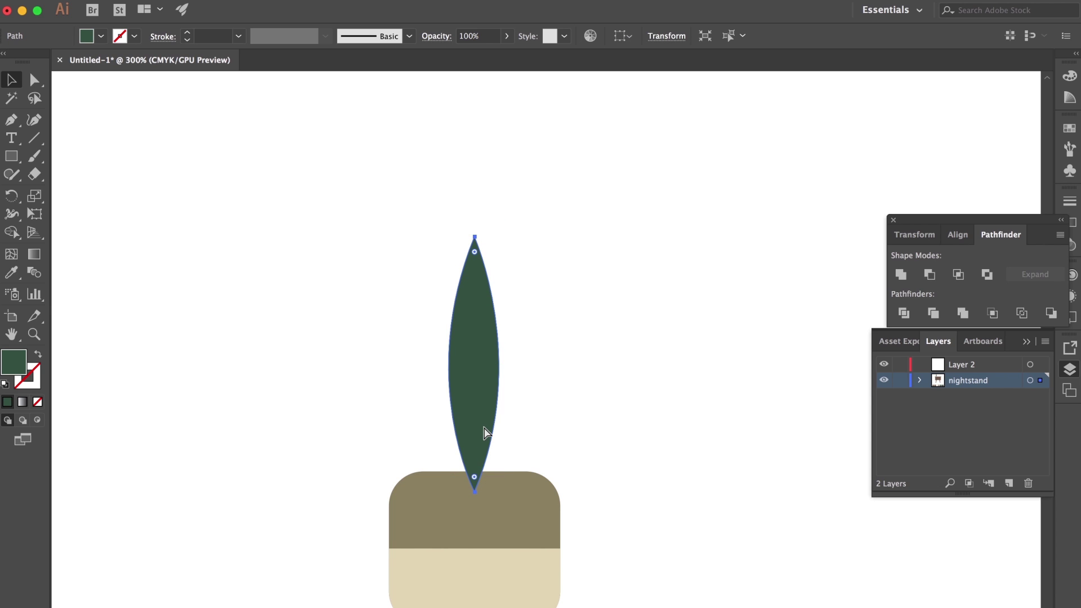
{"action": "key", "text": "super+bracketleft"}
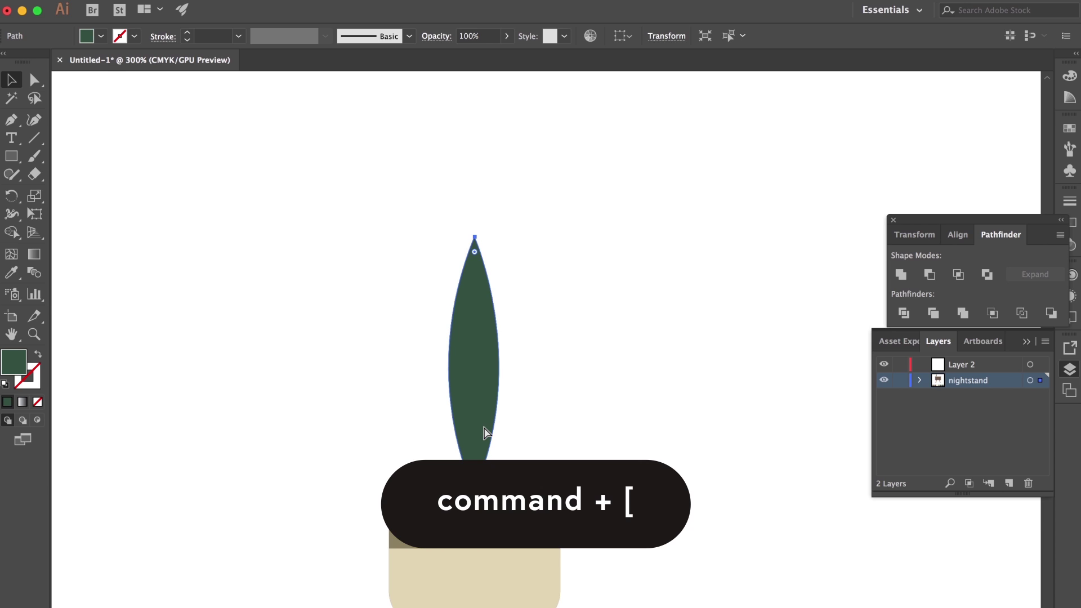
{"action": "left_click", "coordinate": [485, 433]}
{"action": "left_click", "coordinate": [581, 374]}
Make a rotated copy of the leaf, pivoting about its base anchor so the copy leans to the left
{"action": "left_click_drag", "start_coordinate": [580, 396], "coordinate": [529, 355]}
{"action": "left_click", "coordinate": [430, 338]}
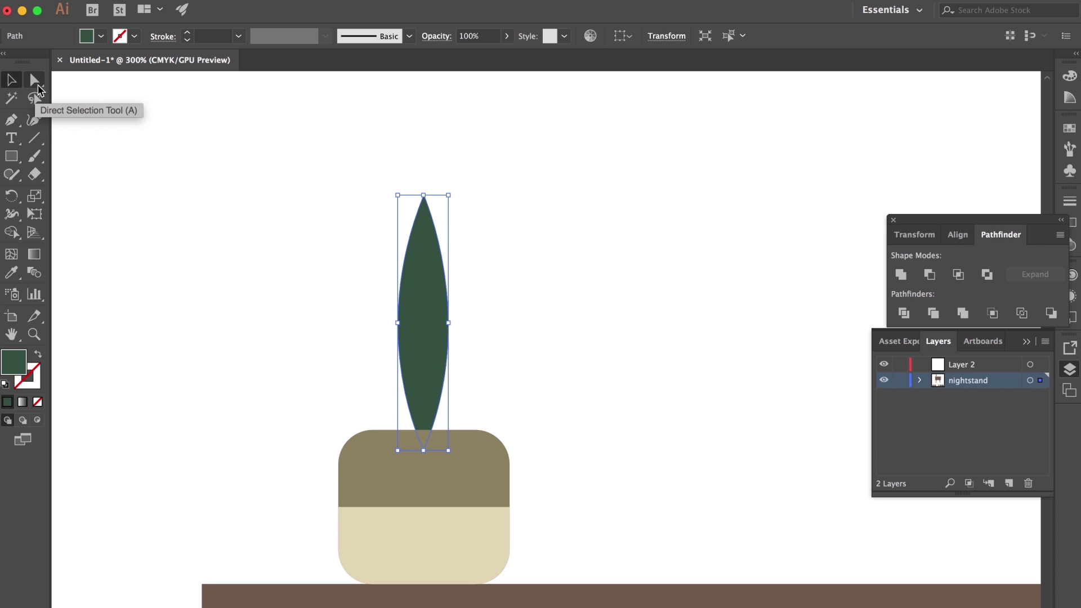
{"action": "key", "text": "r"}
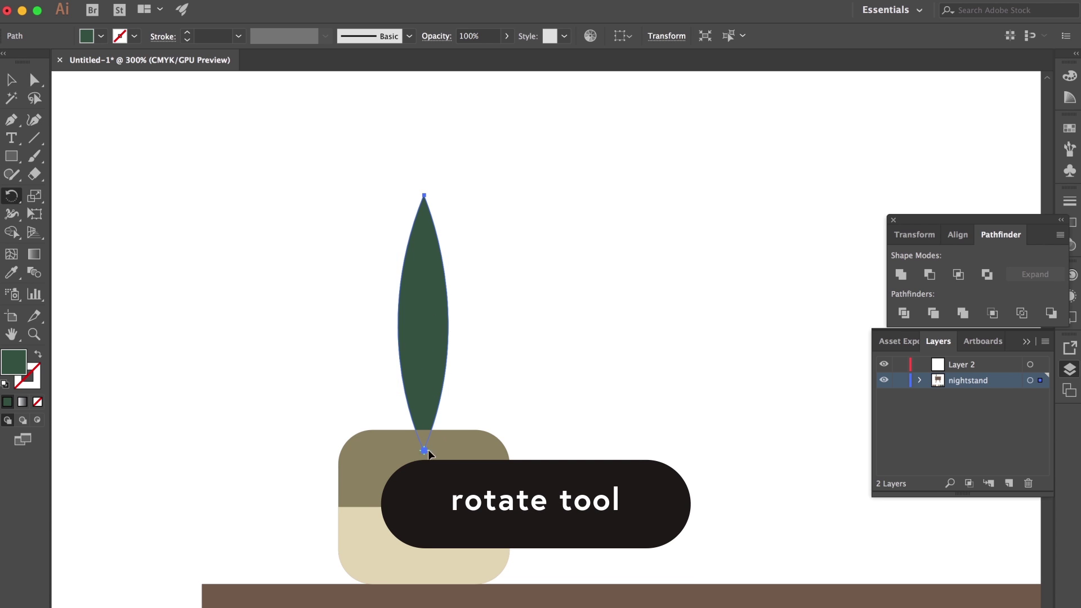
{"action": "left_click_drag", "start_coordinate": [435, 291], "coordinate": [376, 299]}
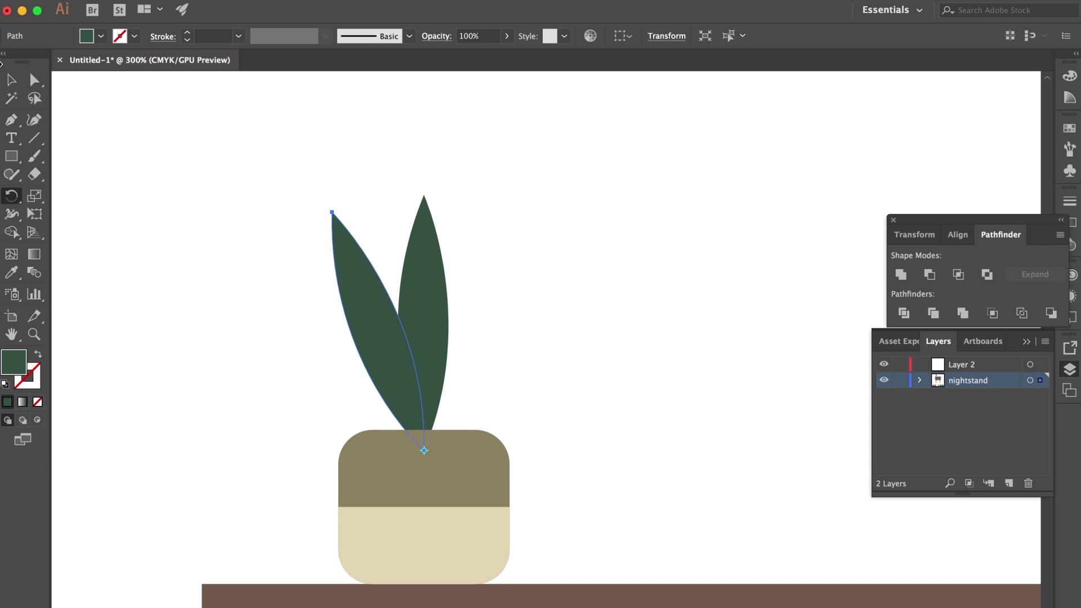
Send the left-leaning leaf backward behind the upright leaf
{"action": "left_click", "coordinate": [11, 80]}
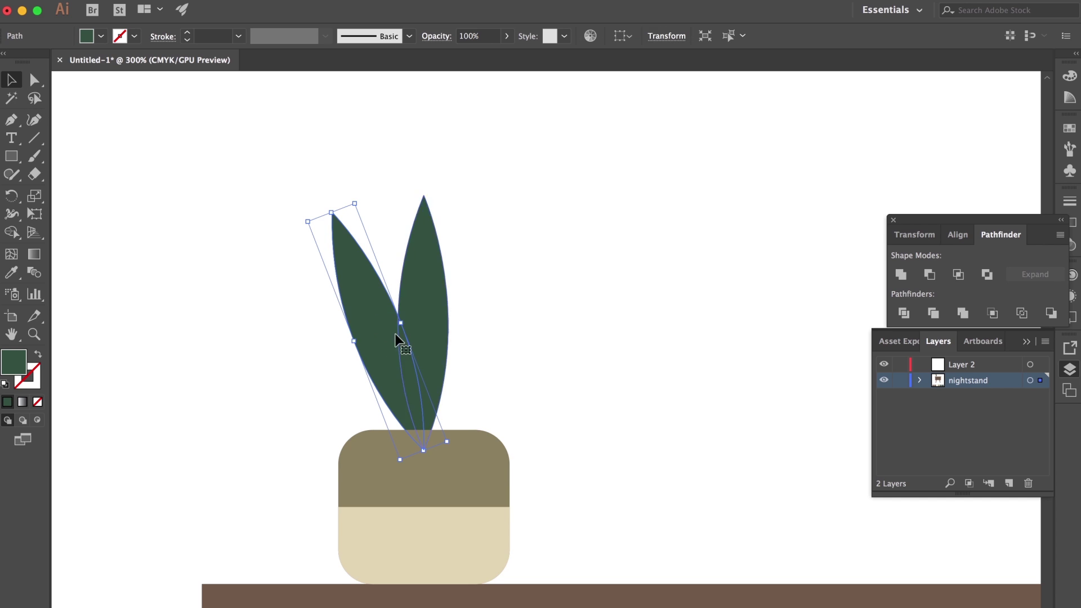
{"action": "key", "text": "a"}
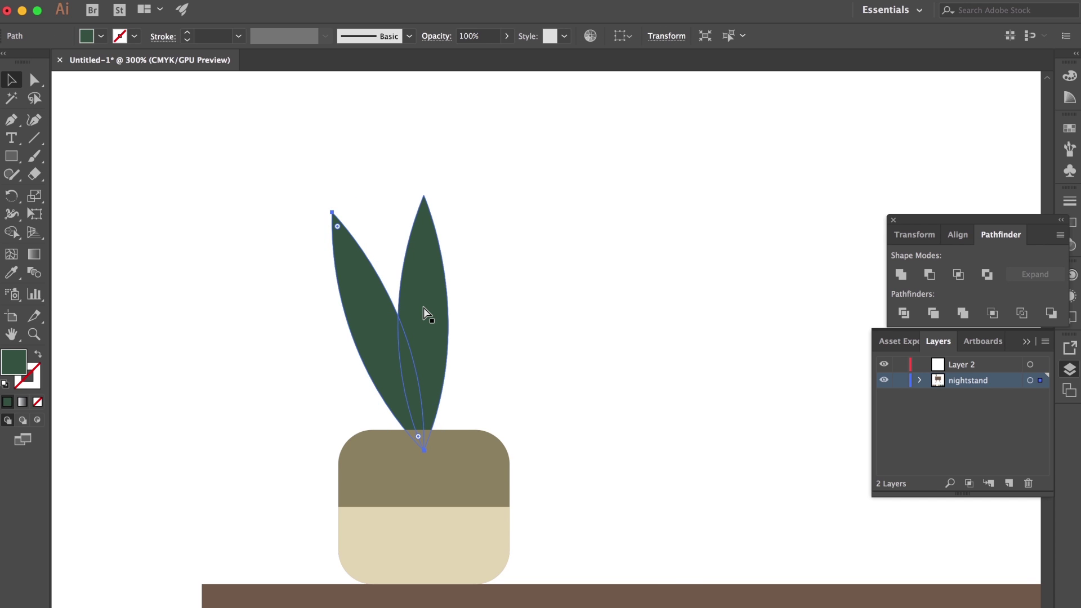
{"action": "key", "text": "super+bracketleft"}
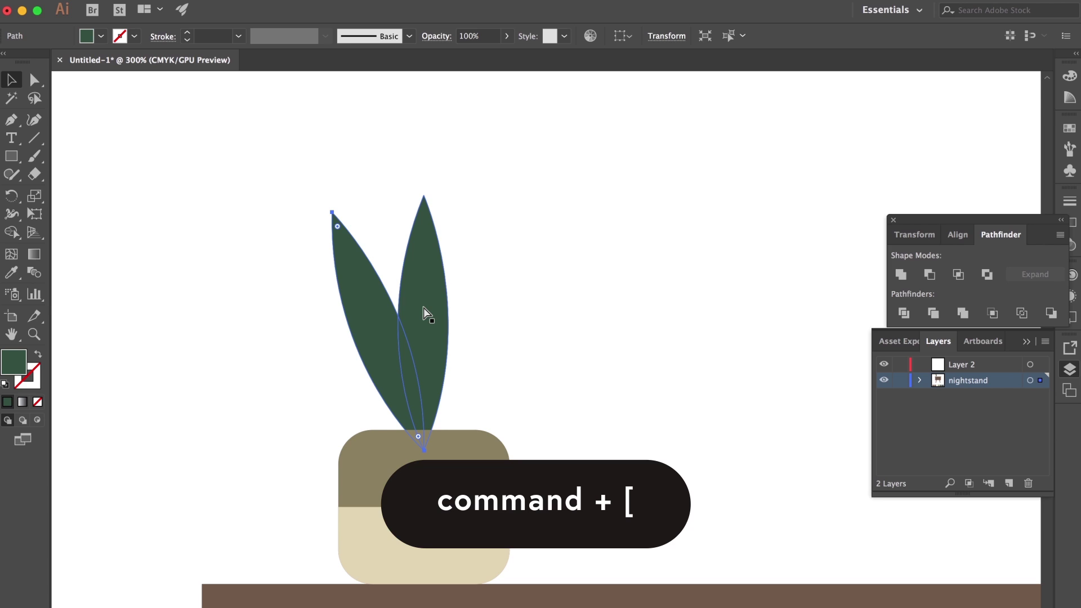
{"action": "key", "text": "v"}
{"action": "left_click", "coordinate": [536, 314]}
{"action": "left_click", "coordinate": [396, 323]}
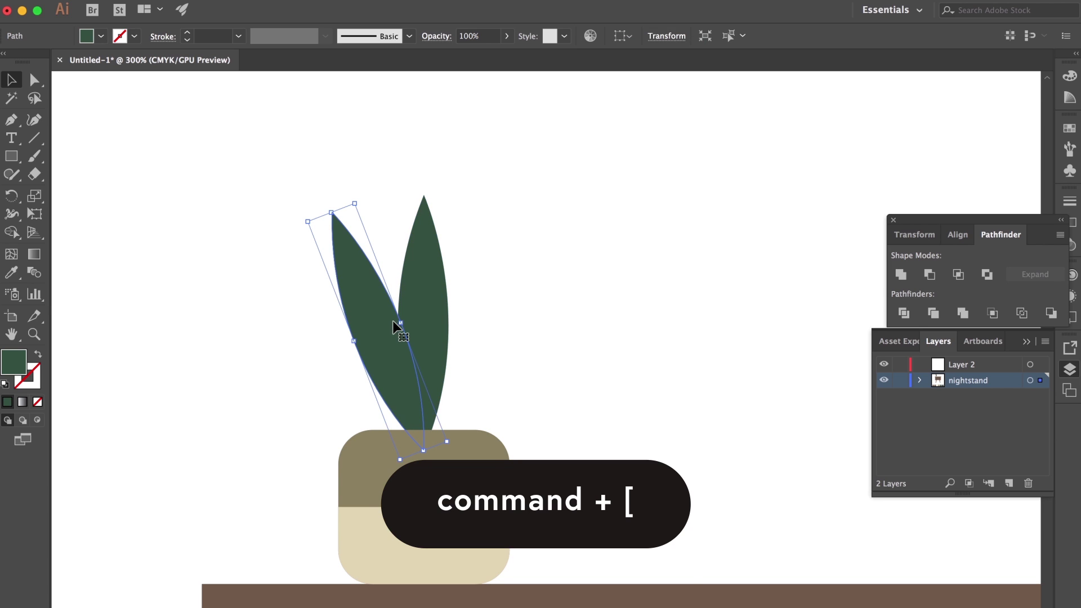
{"action": "key", "text": "a"}
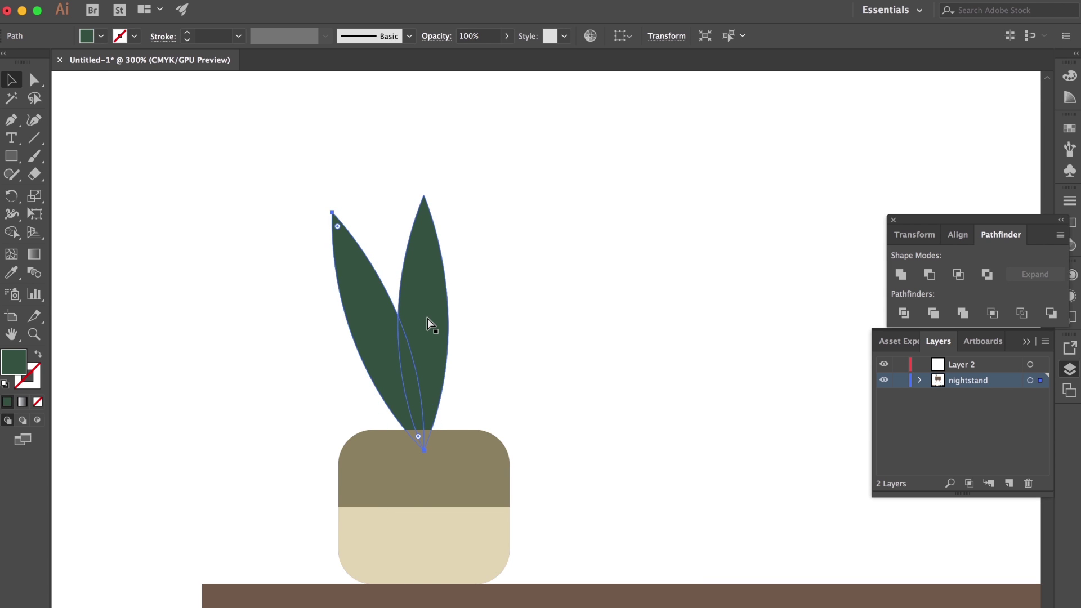
{"action": "key", "text": "v"}
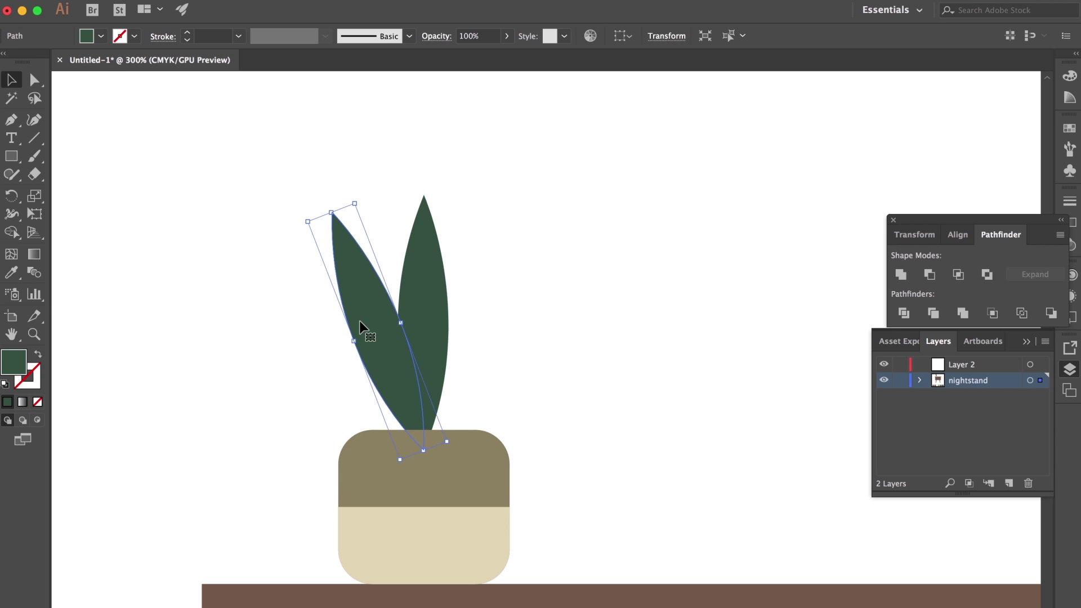
Recolour the left-leaning leaf with the darkest green palette swatch using the Eyedropper
{"action": "left_click", "coordinate": [431, 317]}
{"action": "left_click", "coordinate": [347, 310]}
{"action": "key", "text": "super+minus"}
{"action": "key", "text": "space"}
{"action": "left_click_drag", "start_coordinate": [347, 309], "coordinate": [270, 238]}
{"action": "key", "text": "super+minus"}
{"action": "key", "text": "space"}
{"action": "left_click_drag", "start_coordinate": [403, 374], "coordinate": [222, 128]}
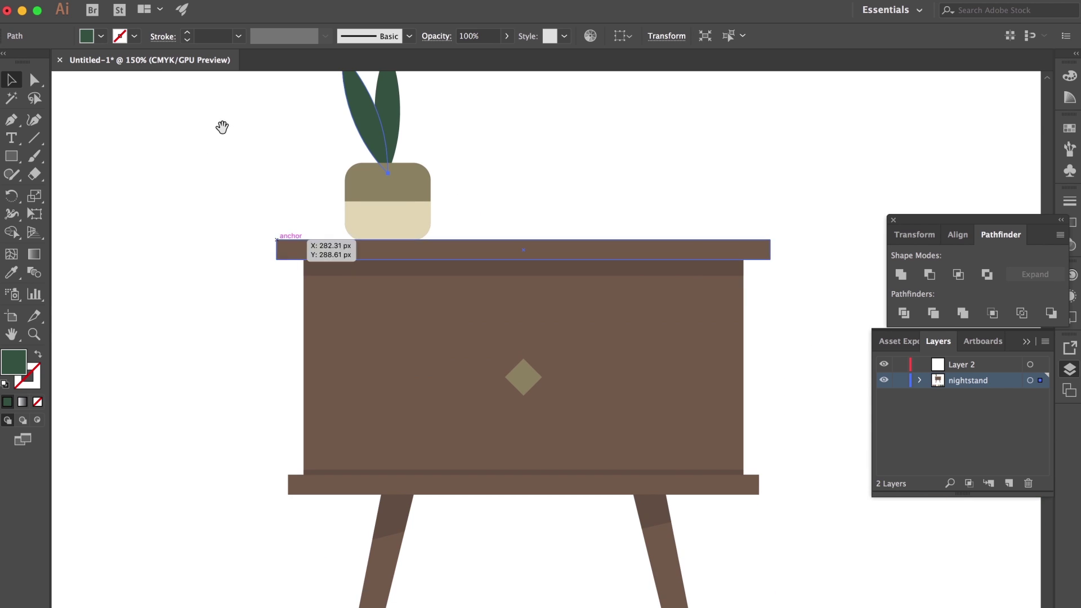
{"action": "key", "text": "super+minus"}
{"action": "key", "text": "super+minus"}
{"action": "left_click_drag", "start_coordinate": [452, 415], "coordinate": [379, 168]}
{"action": "left_click", "coordinate": [11, 273]}
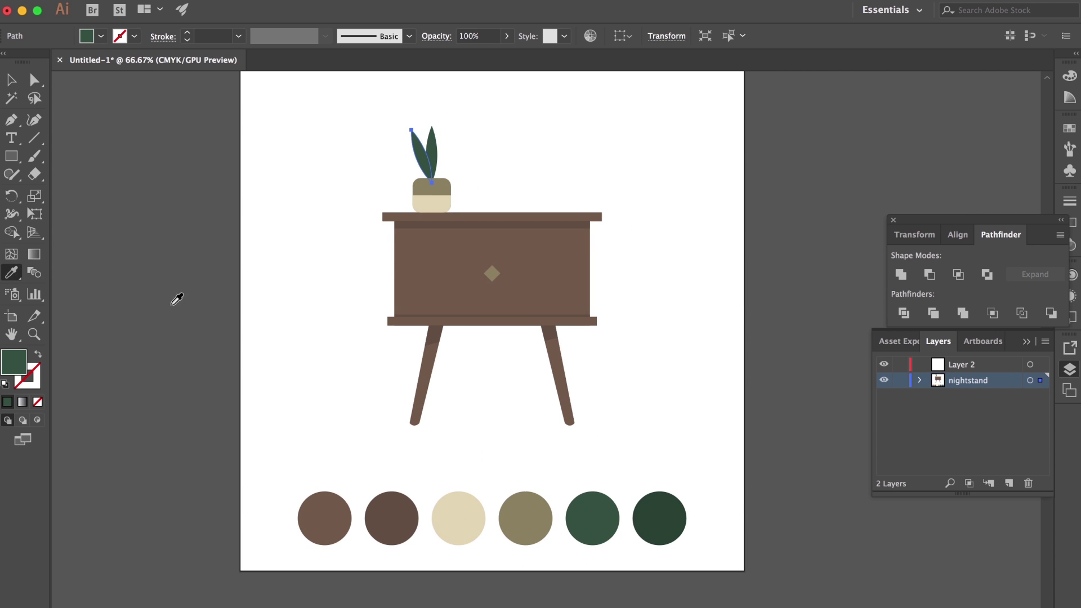
{"action": "left_click", "coordinate": [662, 513]}
{"action": "left_click", "coordinate": [12, 80]}
{"action": "left_click", "coordinate": [287, 124]}
Make a rotated copy of the dark green leaf about its base, leaning right to mirror the original across the upright leaf
{"action": "left_click_drag", "start_coordinate": [311, 124], "coordinate": [385, 385]}
{"action": "key", "text": "super+plus"}
{"action": "key", "text": "super+plus"}
{"action": "key", "text": "super+plus"}
{"action": "key", "text": "super+plus"}
{"action": "left_click_drag", "start_coordinate": [469, 289], "coordinate": [510, 375]}
{"action": "left_click", "coordinate": [371, 360]}
{"action": "key", "text": "r"}
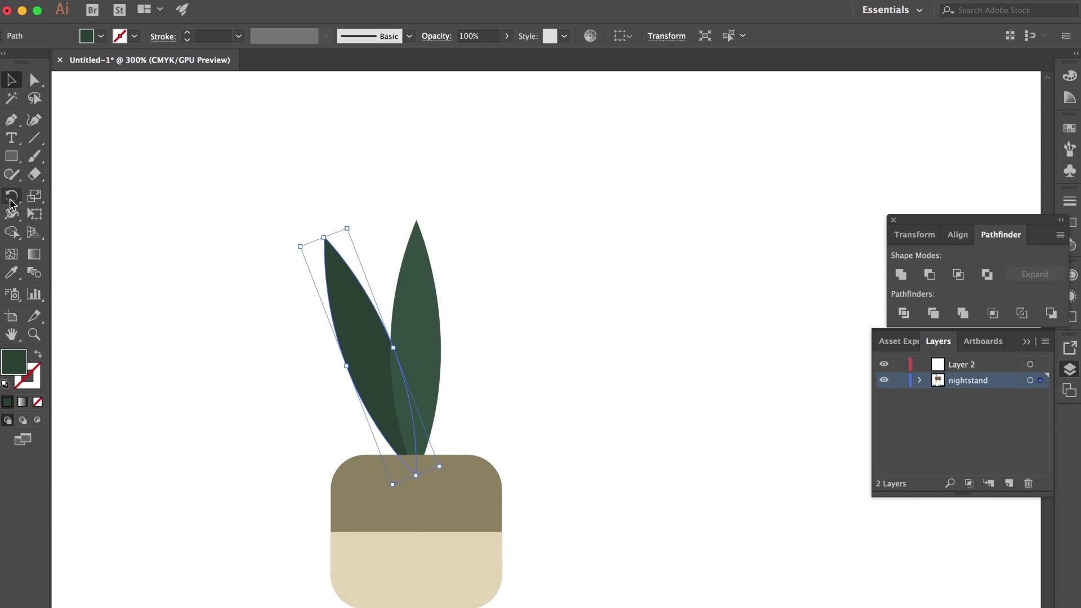
{"action": "left_click_drag", "start_coordinate": [356, 322], "coordinate": [479, 337]}
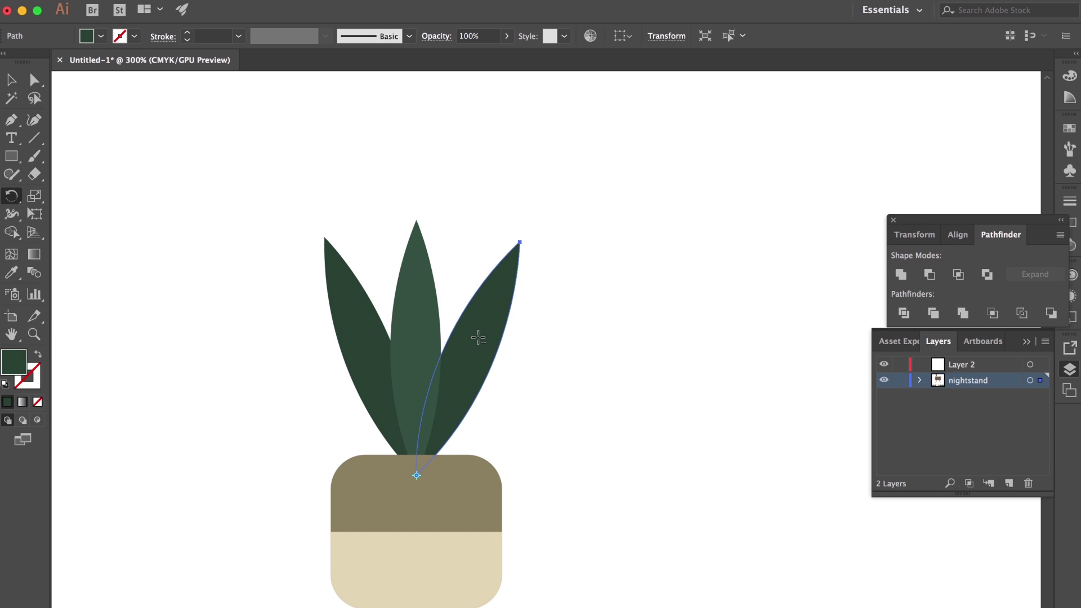
{"action": "left_click_drag", "start_coordinate": [510, 300], "coordinate": [505, 298]}
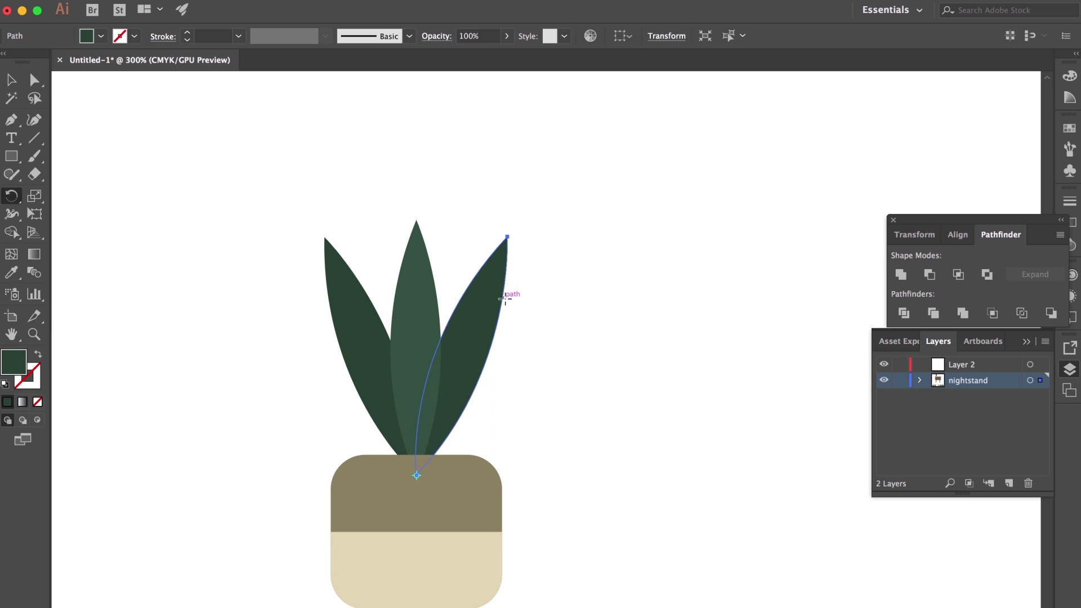
{"action": "key", "text": "v"}
{"action": "left_click", "coordinate": [287, 121]}
Group the three leaves and the two-tone pot into one object
{"action": "key", "text": "super+minus"}
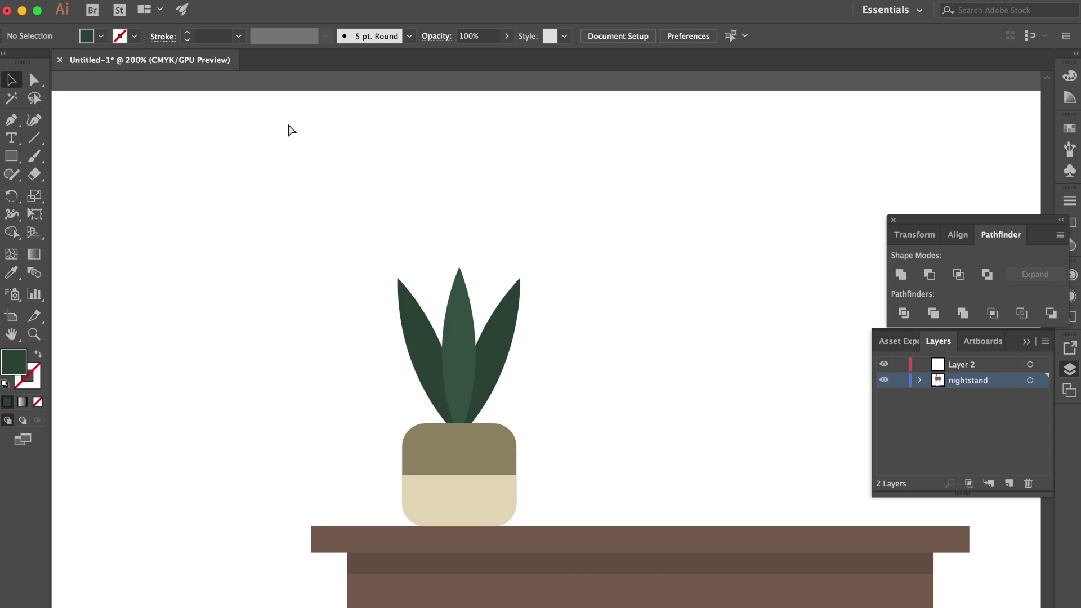
{"action": "key", "text": "super+minus"}
{"action": "key", "text": "super+minus"}
{"action": "key", "text": "super+minus"}
{"action": "left_click_drag", "start_coordinate": [289, 123], "coordinate": [189, 102]}
{"action": "key", "text": "super+equal"}
{"action": "key", "text": "super+equal"}
{"action": "left_click_drag", "start_coordinate": [287, 158], "coordinate": [382, 137]}
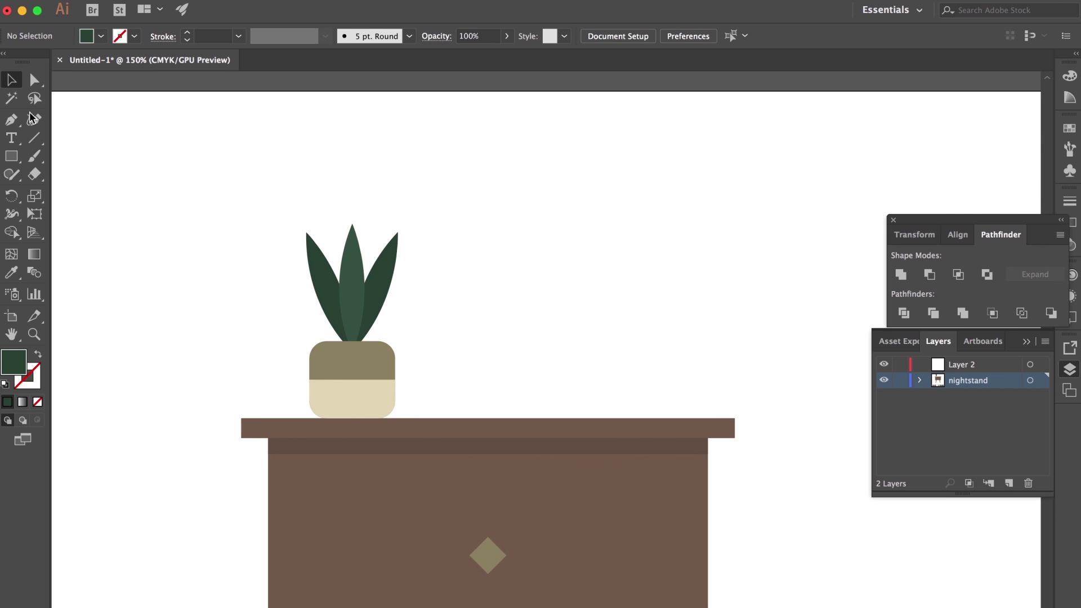
{"action": "left_click_drag", "start_coordinate": [419, 389], "coordinate": [417, 388]}
{"action": "right_click", "coordinate": [388, 369]}
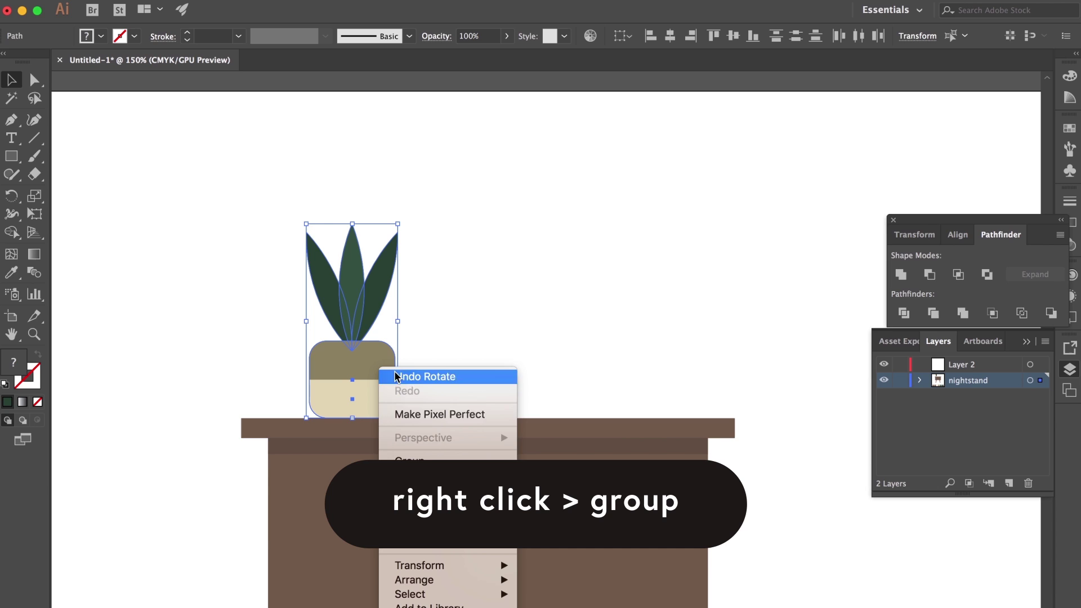
{"action": "left_click", "coordinate": [432, 459]}
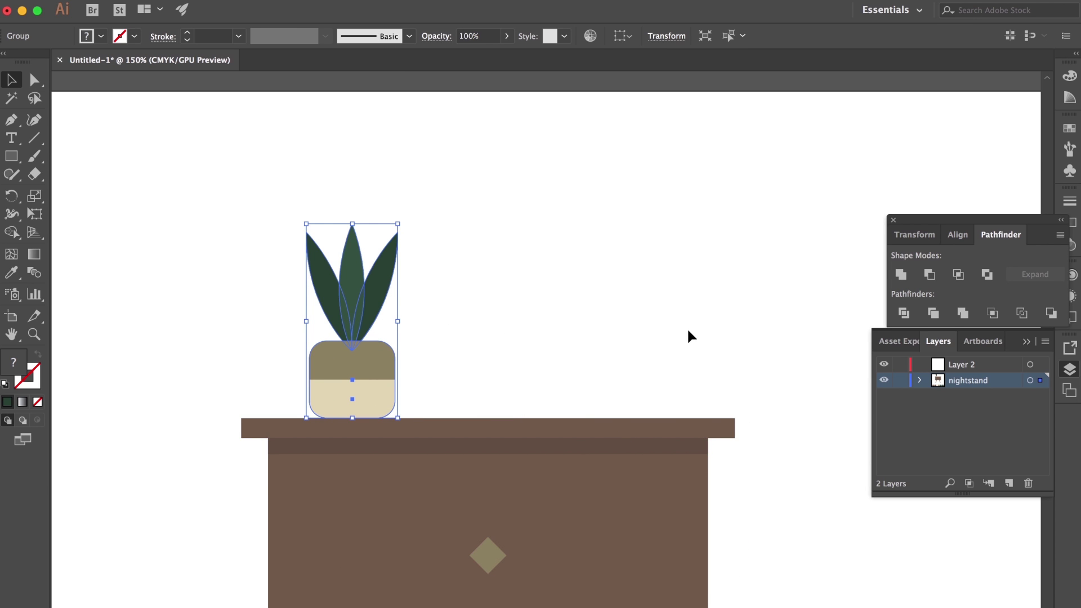
Cut the plant group from the nightstand layer and rename Layer 2 as plant
{"action": "key", "text": "super+x"}
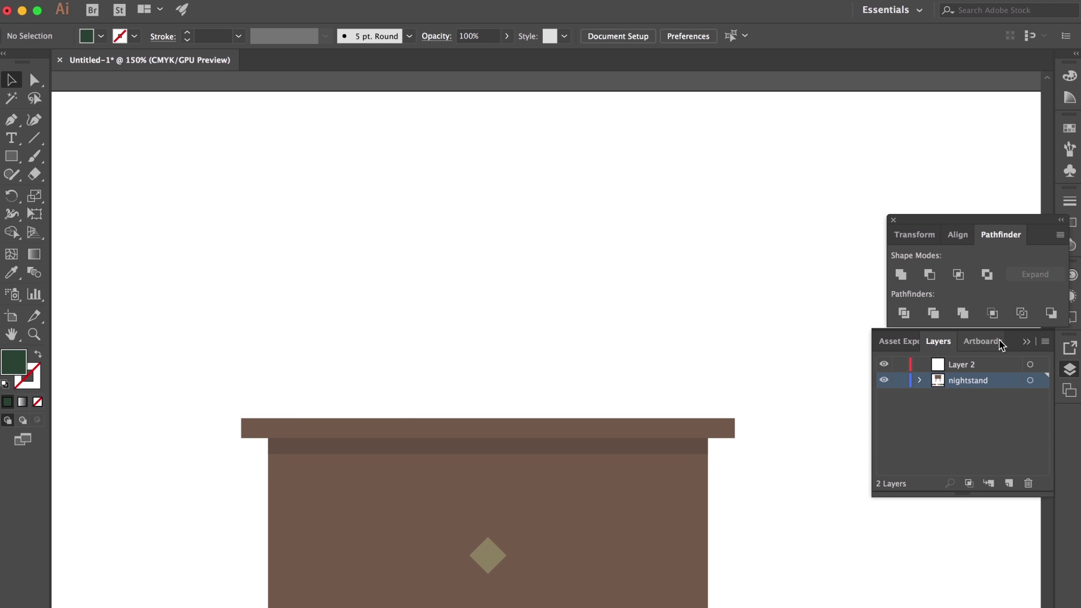
{"action": "double_click", "coordinate": [969, 366]}
{"action": "type", "text": "plant"}
{"action": "key", "text": "Return"}
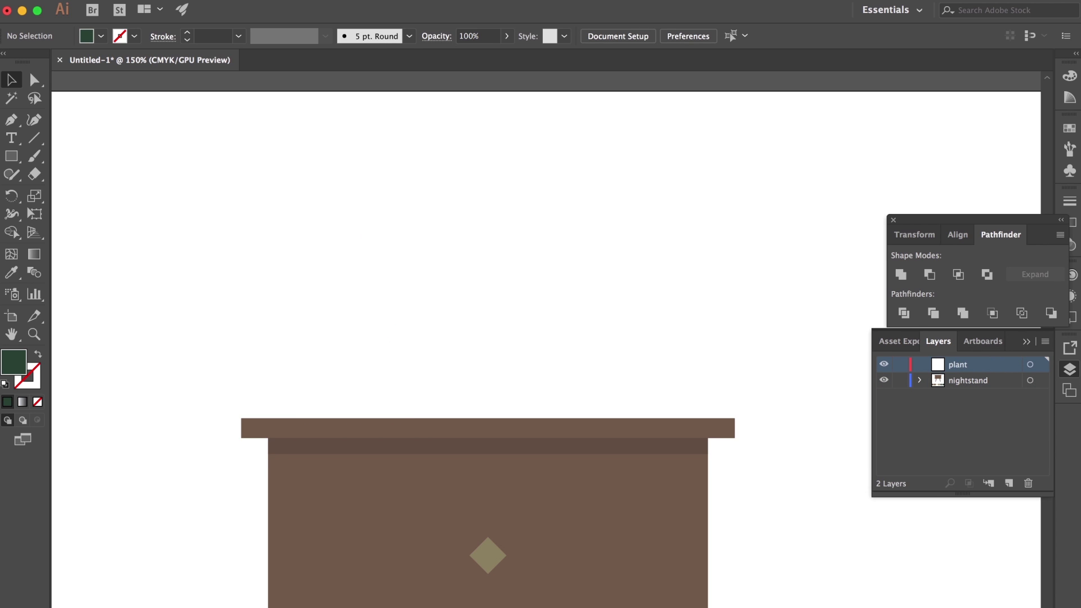
Paste the plant group in place on the plant layer
{"action": "left_click", "coordinate": [158, 1]}
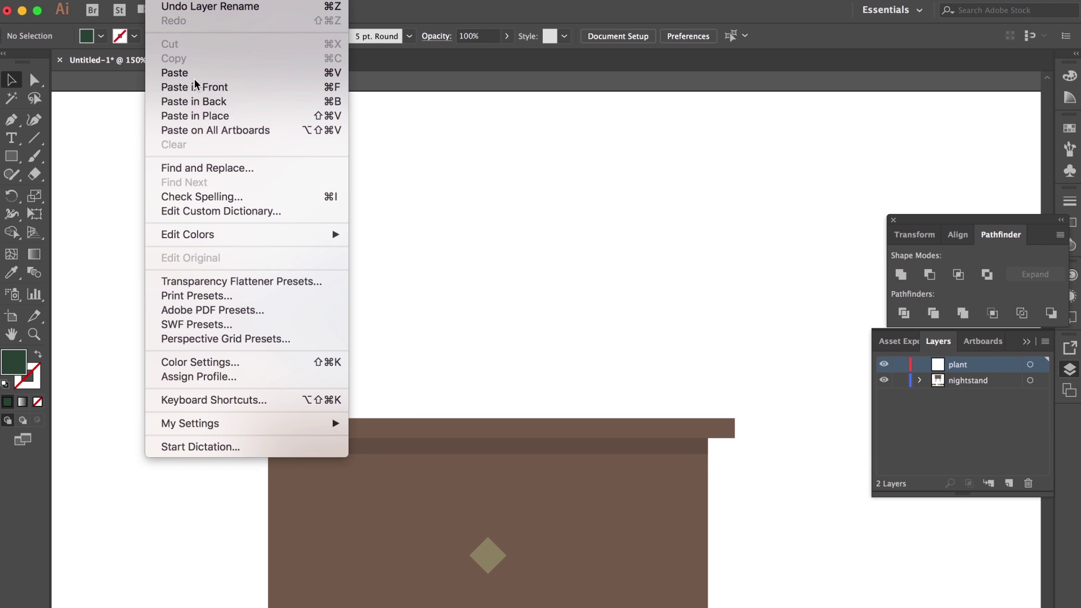
{"action": "left_click", "coordinate": [215, 113]}
{"action": "left_click", "coordinate": [522, 191]}
{"action": "key", "text": "super+minus"}
{"action": "key", "text": "super+minus"}
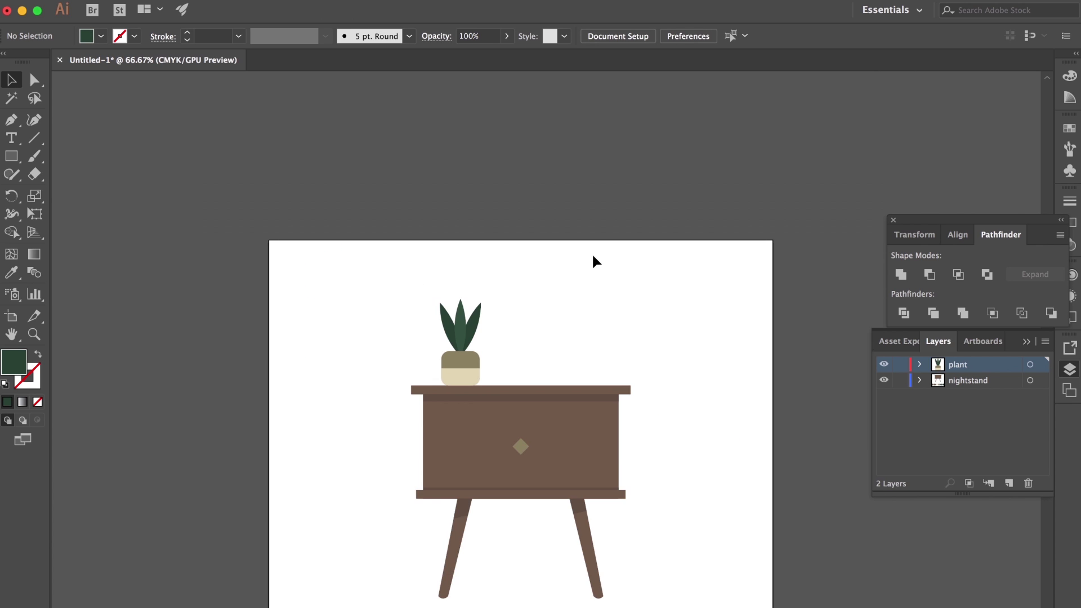
Scale the nightstand and the potted plant down together proportionally about their shared centre
{"action": "scroll", "coordinate": [590, 259], "scroll_direction": "down", "scroll_amount": 2}
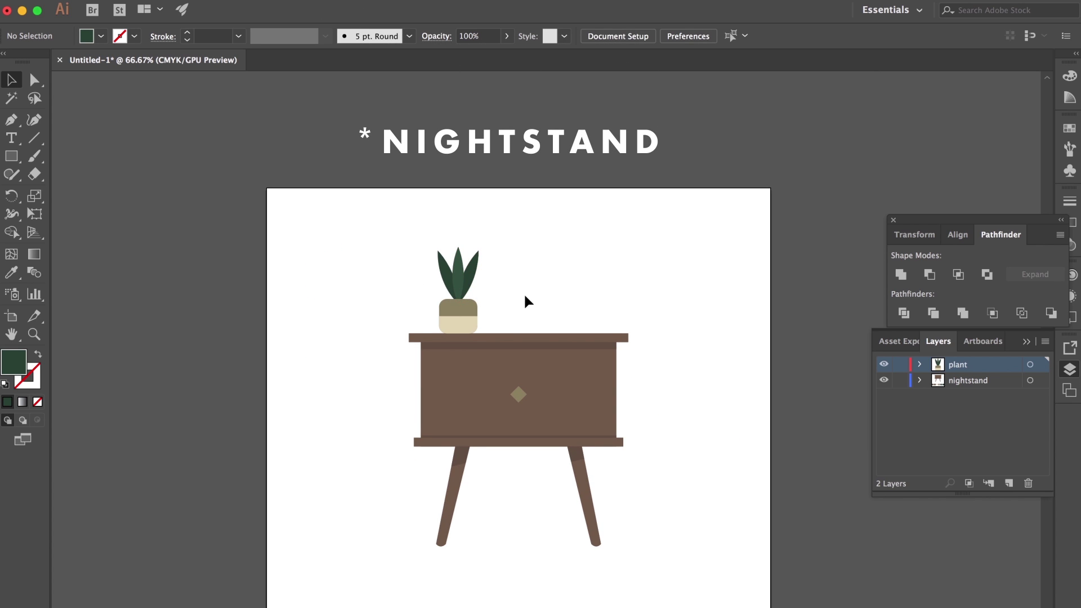
{"action": "scroll", "coordinate": [524, 294], "scroll_direction": "right", "scroll_amount": 1}
{"action": "scroll", "coordinate": [524, 294], "scroll_direction": "up", "scroll_amount": 1}
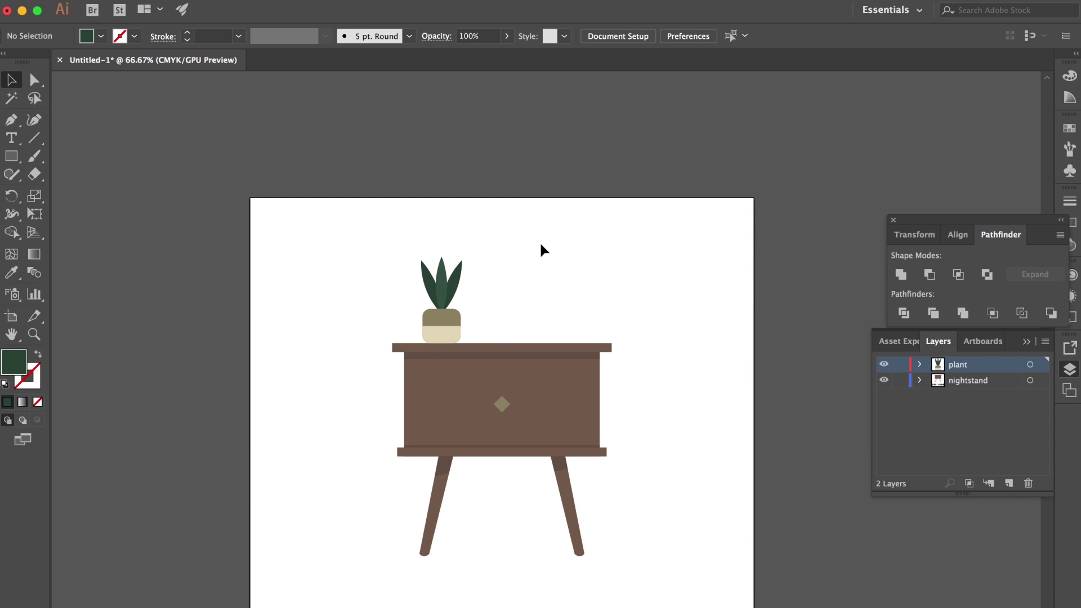
{"action": "scroll", "coordinate": [528, 255], "scroll_direction": "down", "scroll_amount": 2}
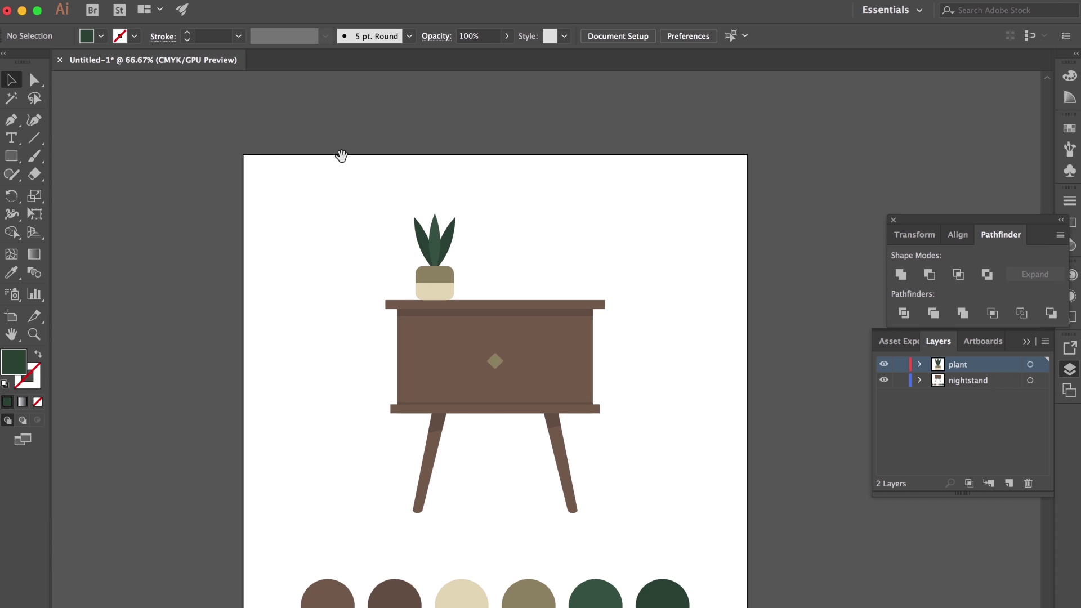
{"action": "left_click_drag", "start_coordinate": [338, 156], "coordinate": [621, 514]}
{"action": "left_click_drag", "start_coordinate": [609, 218], "coordinate": [588, 245]}
{"action": "left_click", "coordinate": [654, 323]}
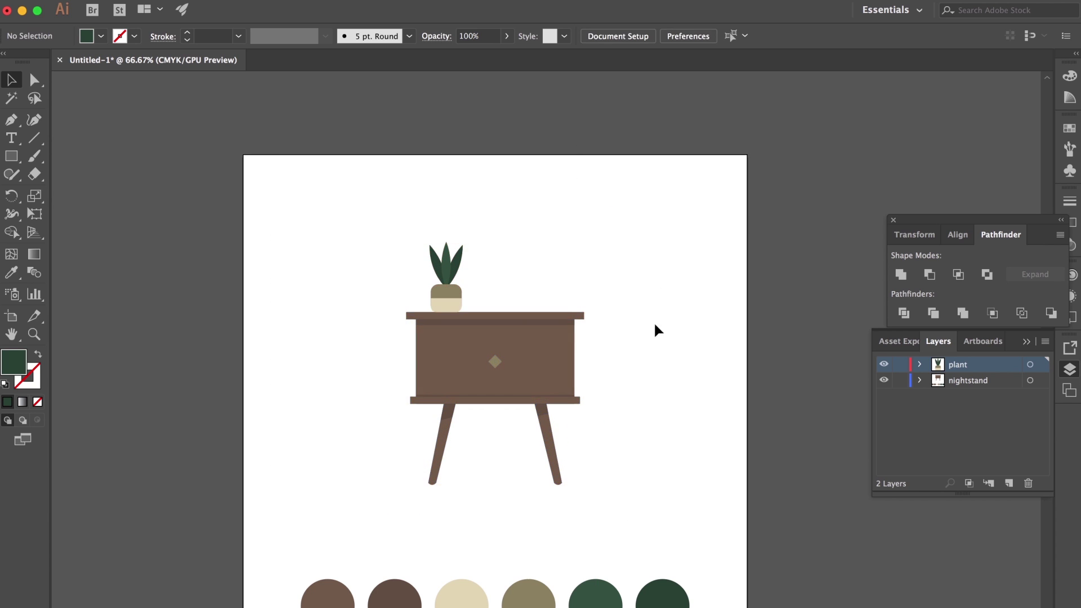
Make the nightstand layer active by selecting part of the nightstand, leaving nothing selected at the end
{"action": "scroll", "coordinate": [654, 323], "scroll_direction": "down", "scroll_amount": 1}
{"action": "scroll", "coordinate": [654, 323], "scroll_direction": "right", "scroll_amount": 1}
{"action": "left_click", "coordinate": [534, 322]}
{"action": "left_click", "coordinate": [648, 315]}
{"action": "key", "text": "super+equal"}
{"action": "key", "text": "super+equal"}
{"action": "left_click_drag", "start_coordinate": [537, 184], "coordinate": [583, 256]}
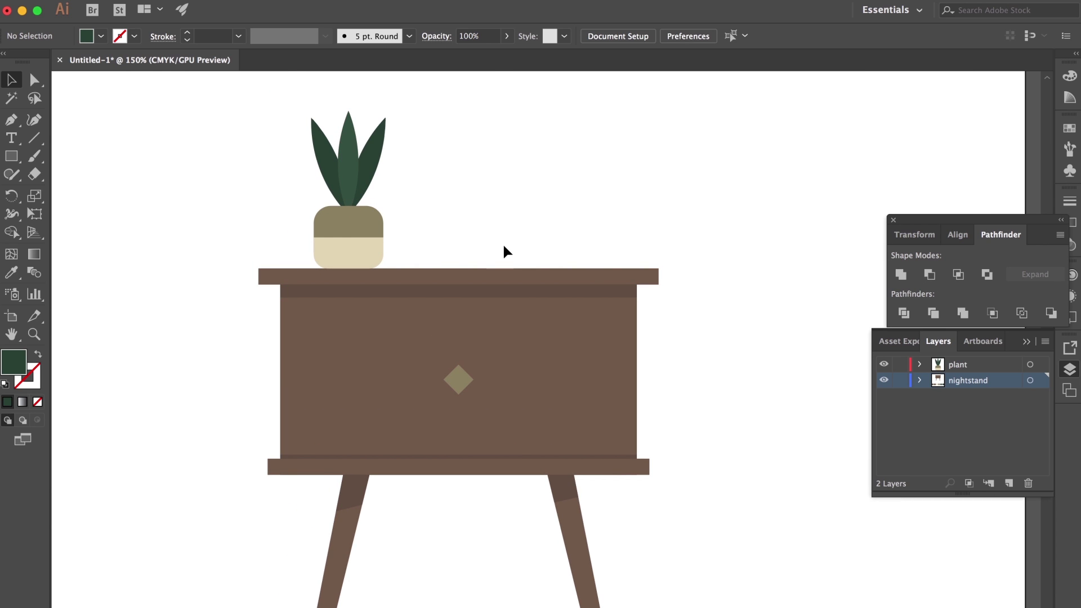
Draw a wide rectangle for a lampshade above the nightstand, beside the plant
{"action": "left_click_drag", "start_coordinate": [519, 237], "coordinate": [506, 239]}
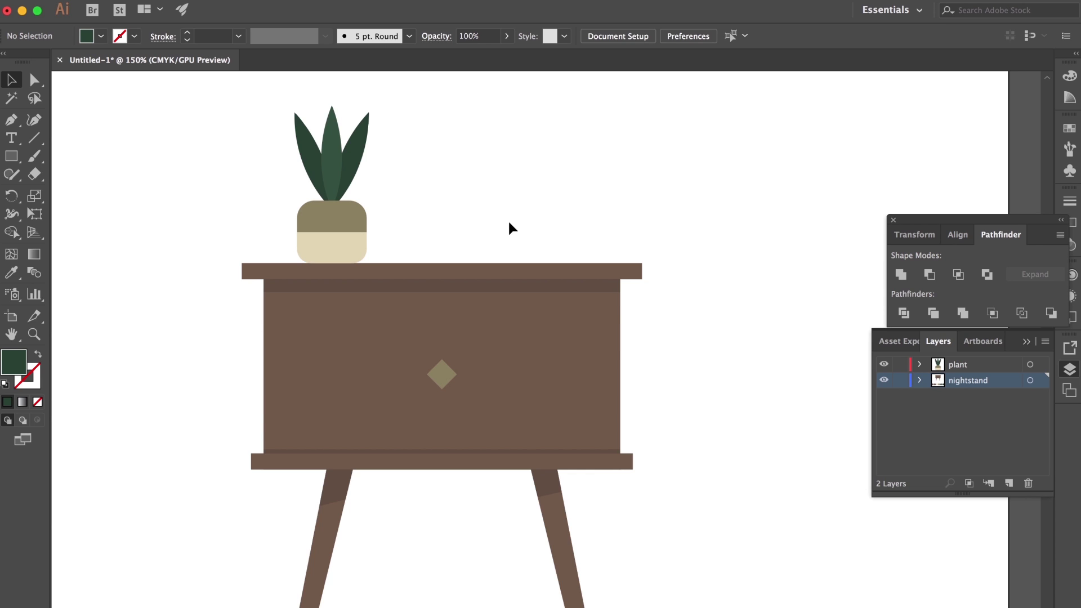
{"action": "left_click_drag", "start_coordinate": [509, 222], "coordinate": [502, 249]}
{"action": "left_click_drag", "start_coordinate": [498, 210], "coordinate": [496, 282]}
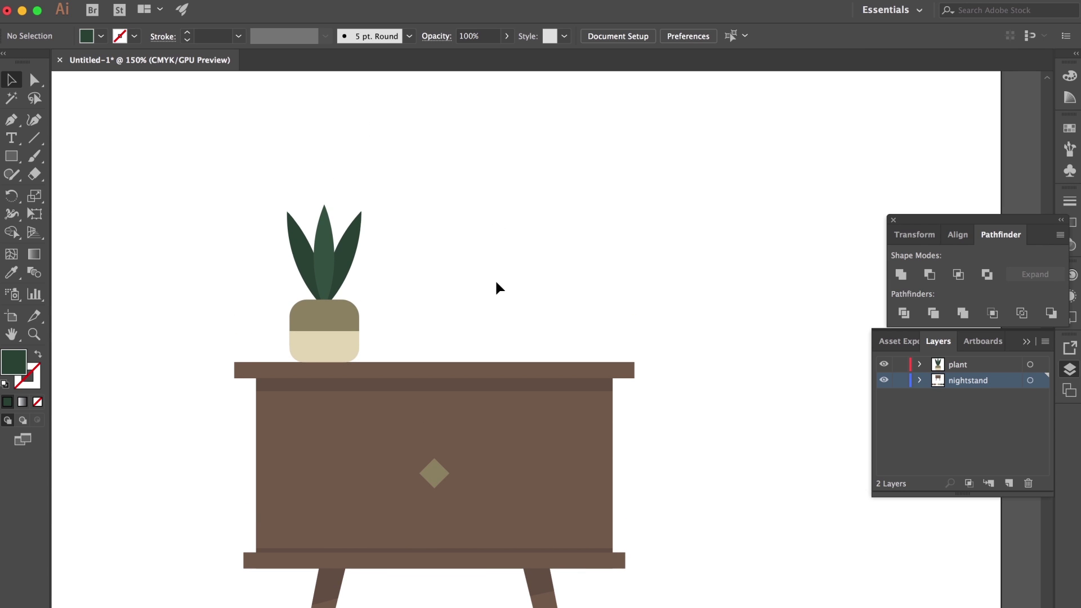
{"action": "left_click", "coordinate": [11, 156]}
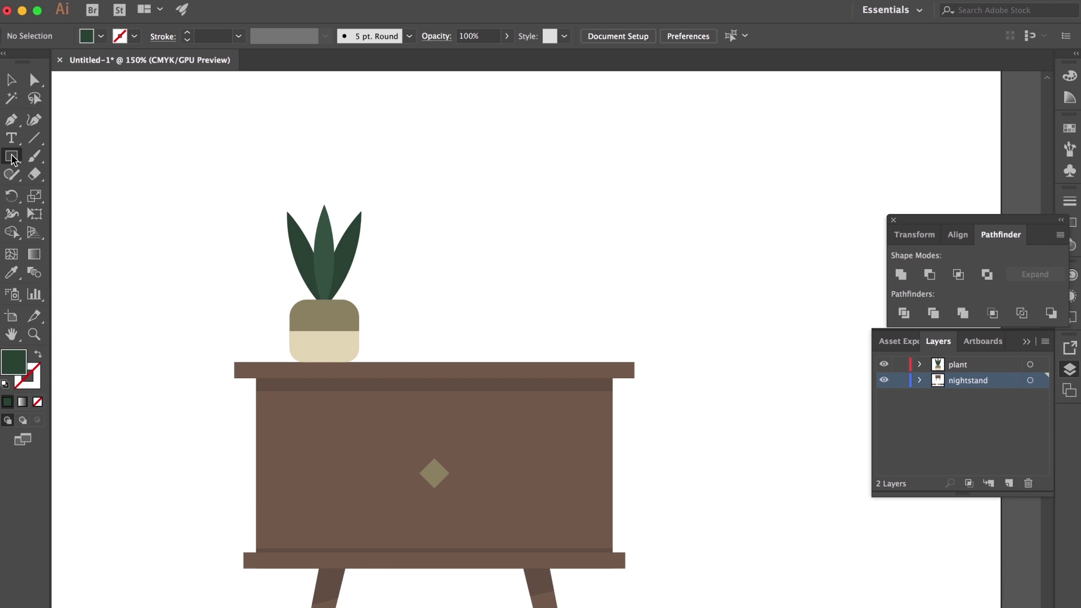
{"action": "left_click_drag", "start_coordinate": [429, 186], "coordinate": [417, 230]}
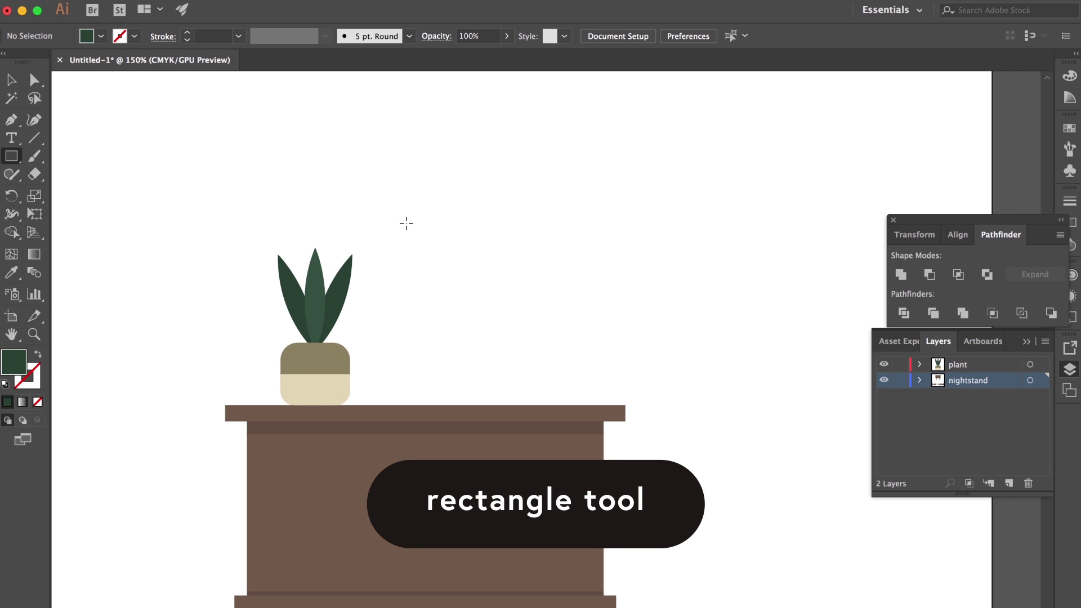
{"action": "left_click_drag", "start_coordinate": [434, 178], "coordinate": [616, 287]}
{"action": "left_click", "coordinate": [11, 80]}
{"action": "left_click", "coordinate": [282, 145]}
{"action": "left_click_drag", "start_coordinate": [443, 177], "coordinate": [349, 147]}
{"action": "left_click_drag", "start_coordinate": [420, 195], "coordinate": [344, 143]}
{"action": "left_click", "coordinate": [285, 154]}
Fill the lampshade rectangle with the cream colour sampled from the lower half of the pot
{"action": "key", "text": "super+minus"}
{"action": "key", "text": "super+minus"}
{"action": "left_click", "coordinate": [474, 222]}
{"action": "key", "text": "i"}
{"action": "left_click", "coordinate": [386, 288]}
{"action": "key", "text": "v"}
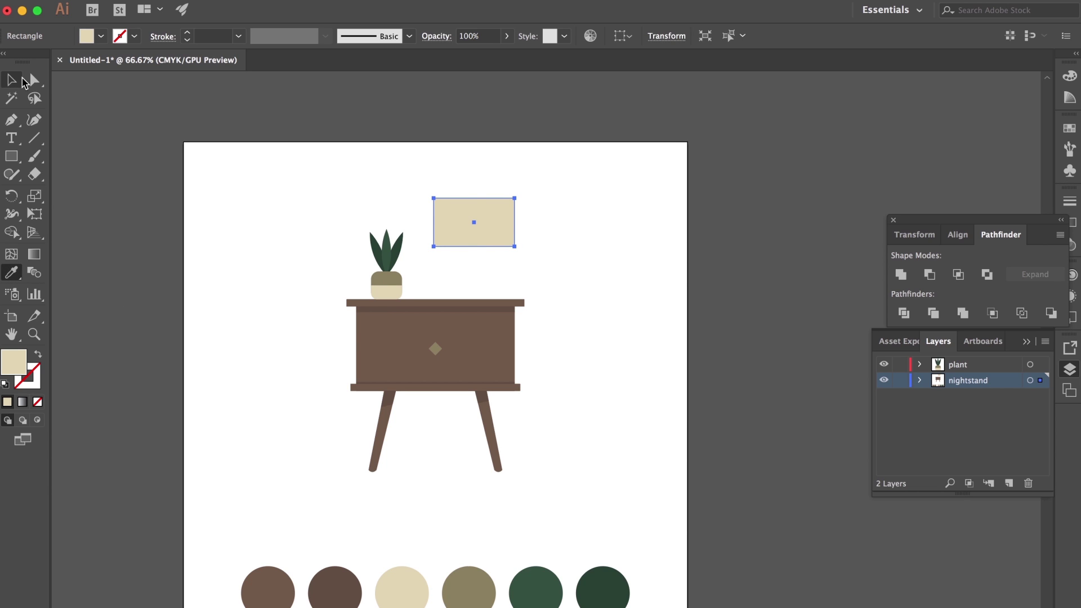
{"action": "left_click", "coordinate": [264, 125]}
{"action": "left_click_drag", "start_coordinate": [264, 125], "coordinate": [317, 188]}
Enlarge the lampshade rectangle slightly
{"action": "key", "text": "super+plus"}
{"action": "key", "text": "super+plus"}
{"action": "scroll", "coordinate": [512, 275], "scroll_direction": "up", "scroll_amount": 2}
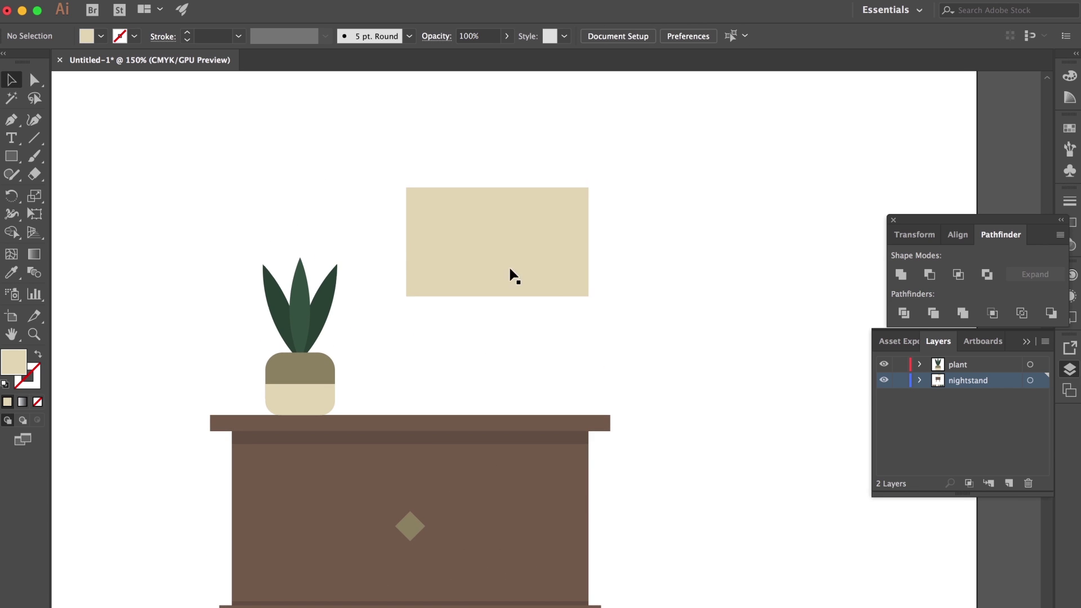
{"action": "left_click", "coordinate": [510, 279]}
{"action": "left_click", "coordinate": [621, 252]}
{"action": "left_click_drag", "start_coordinate": [590, 247], "coordinate": [542, 248]}
{"action": "left_click", "coordinate": [474, 313]}
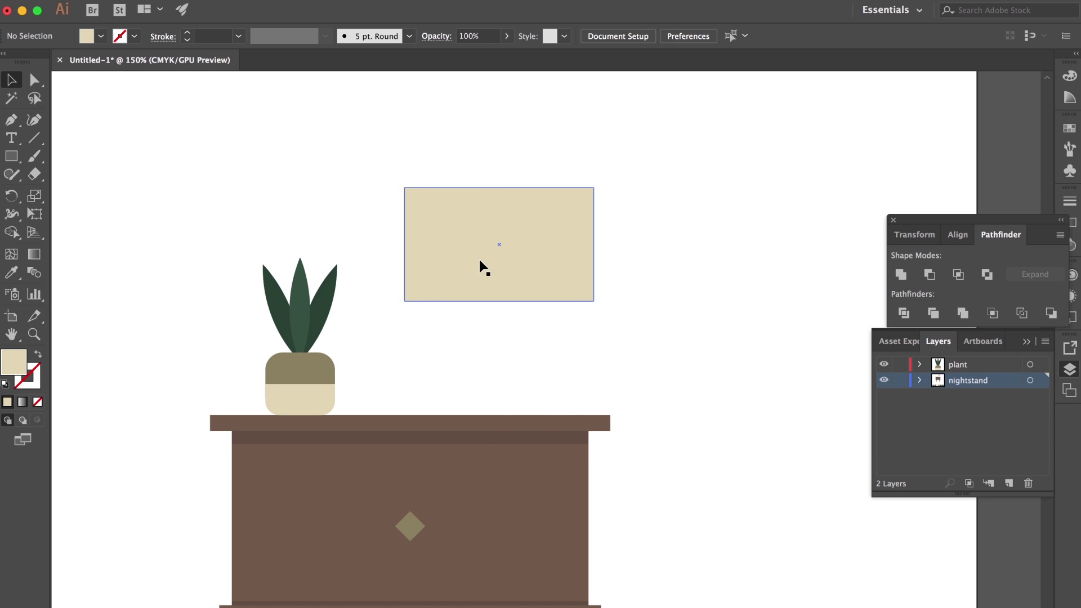
Duplicate the lampshade and flatten the copy into a thin strip of equal width along its lower edge
{"action": "left_click", "coordinate": [497, 226]}
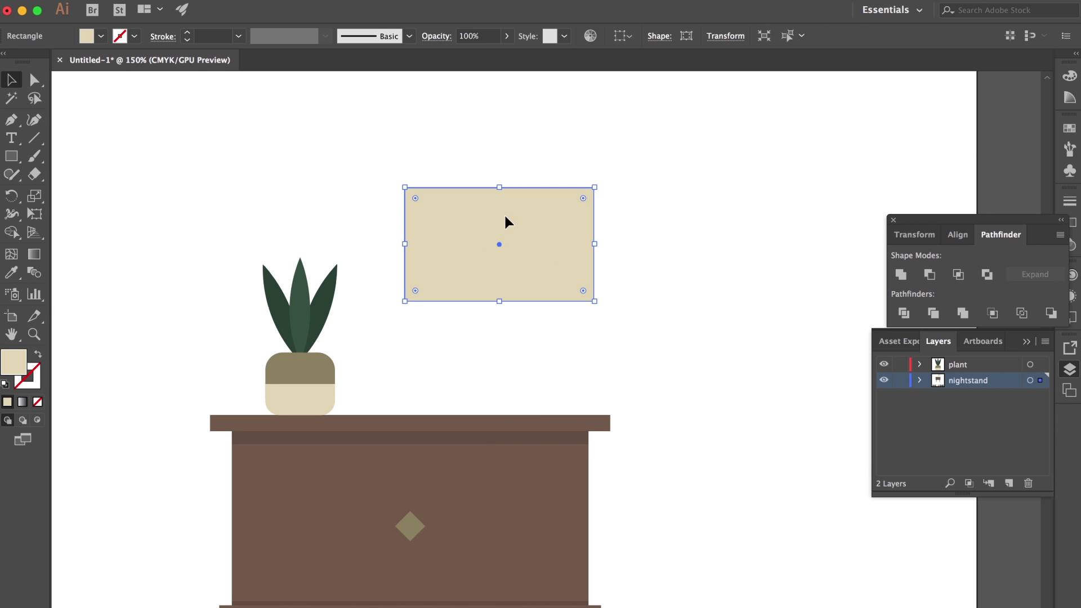
{"action": "left_click_drag", "start_coordinate": [506, 218], "coordinate": [528, 305]}
{"action": "left_click_drag", "start_coordinate": [545, 350], "coordinate": [518, 308]}
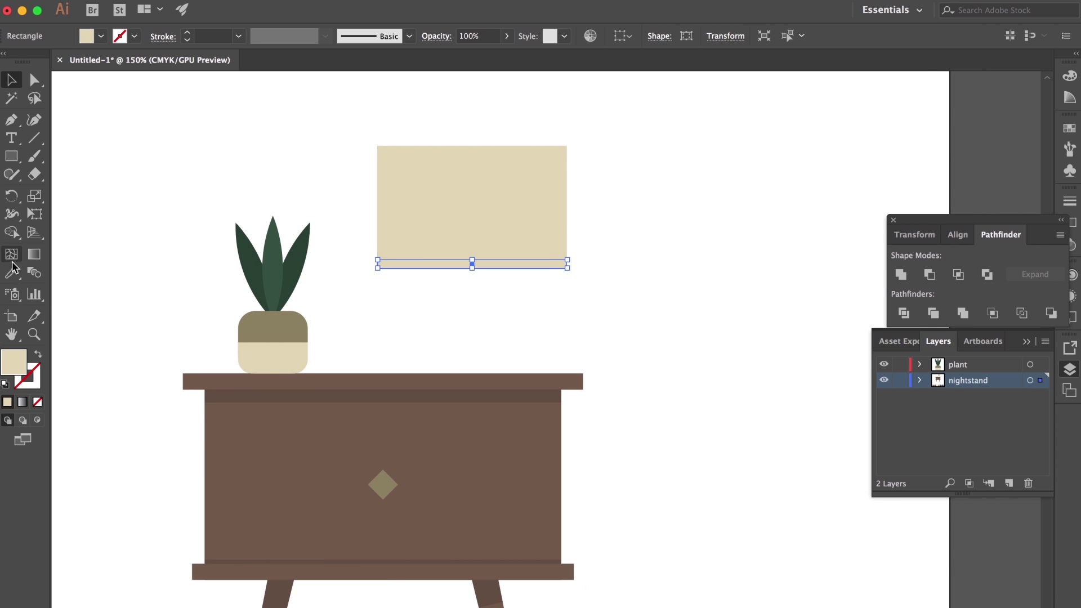
Fill the thin strip under the lampshade with the olive colour of the diamond-shaped drawer knob
{"action": "left_click", "coordinate": [11, 272]}
{"action": "left_click_drag", "start_coordinate": [507, 368], "coordinate": [486, 333]}
{"action": "left_click", "coordinate": [369, 454]}
{"action": "key", "text": "v"}
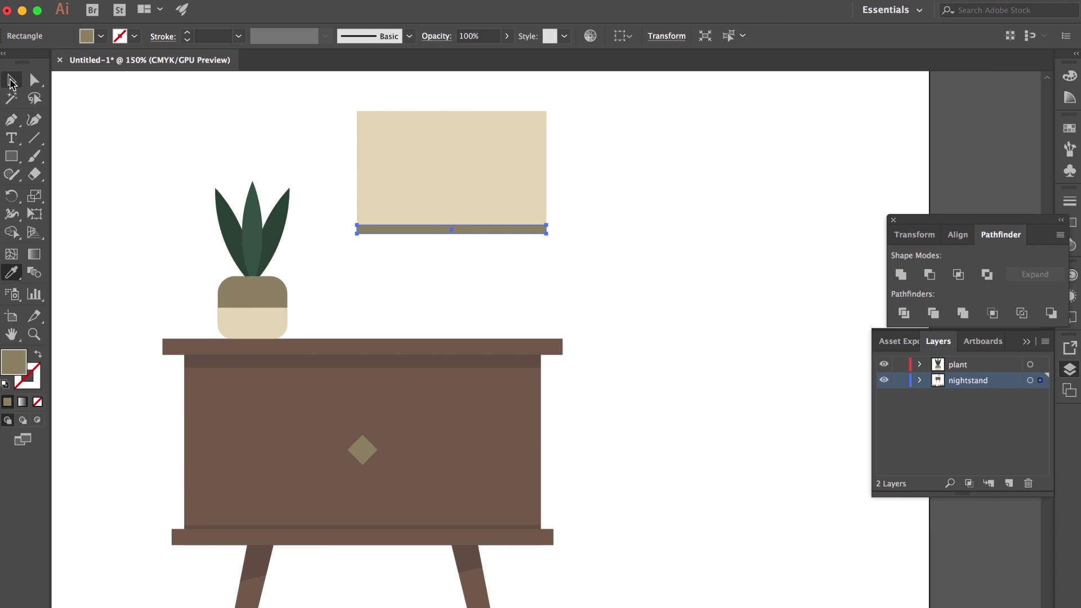
{"action": "left_click", "coordinate": [268, 138]}
{"action": "left_click_drag", "start_coordinate": [276, 118], "coordinate": [355, 179]}
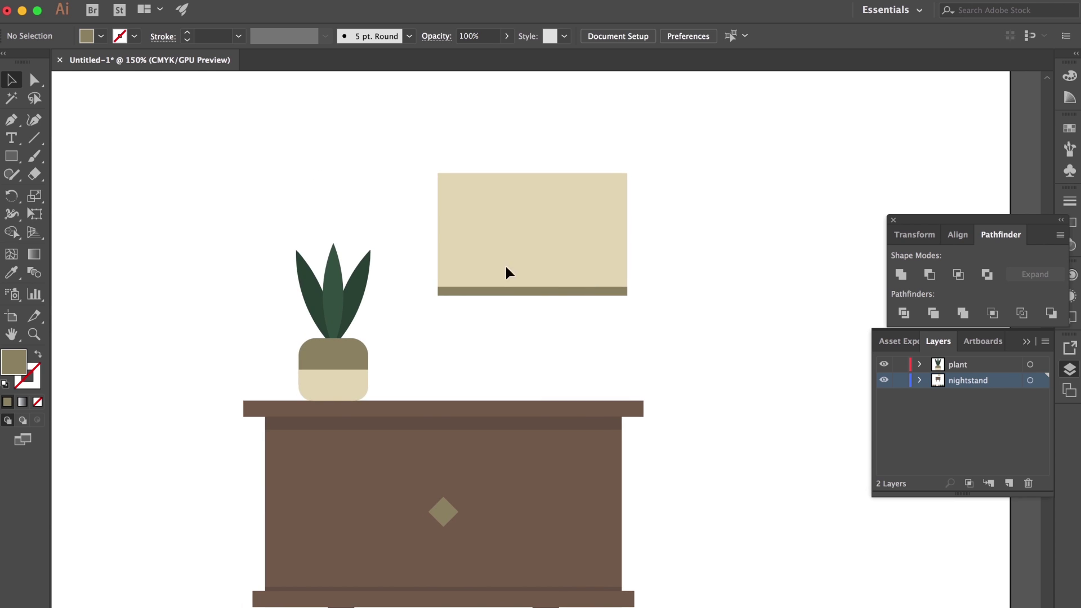
Move the lampshade and its trim strip together higher above the nightstand
{"action": "left_click_drag", "start_coordinate": [526, 350], "coordinate": [487, 338]}
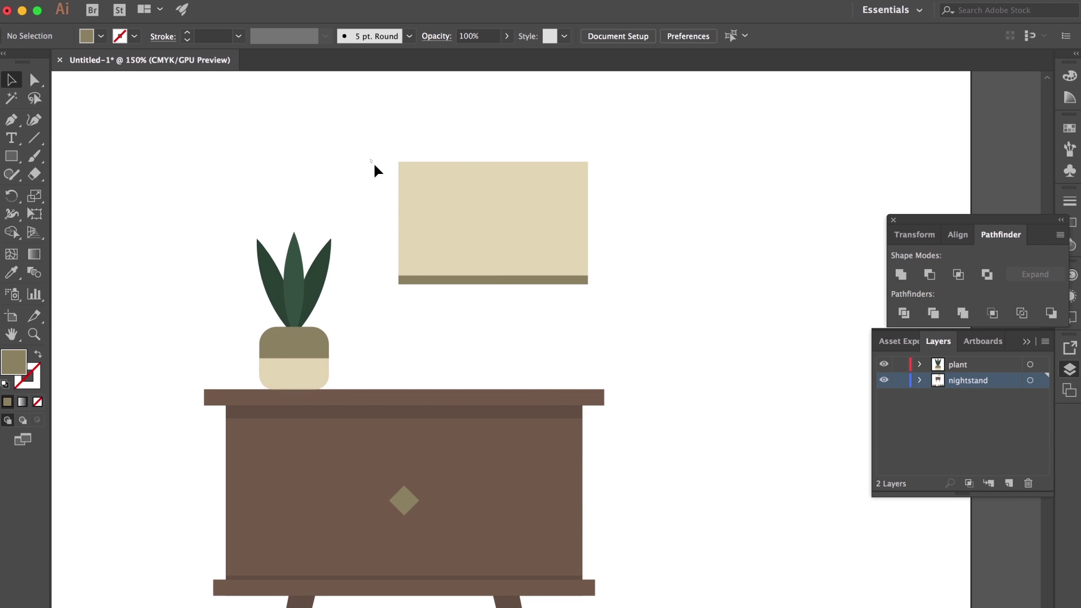
{"action": "left_click_drag", "start_coordinate": [374, 161], "coordinate": [537, 288]}
{"action": "left_click_drag", "start_coordinate": [526, 250], "coordinate": [529, 218]}
{"action": "left_click", "coordinate": [635, 254]}
{"action": "left_click_drag", "start_coordinate": [637, 259], "coordinate": [616, 269]}
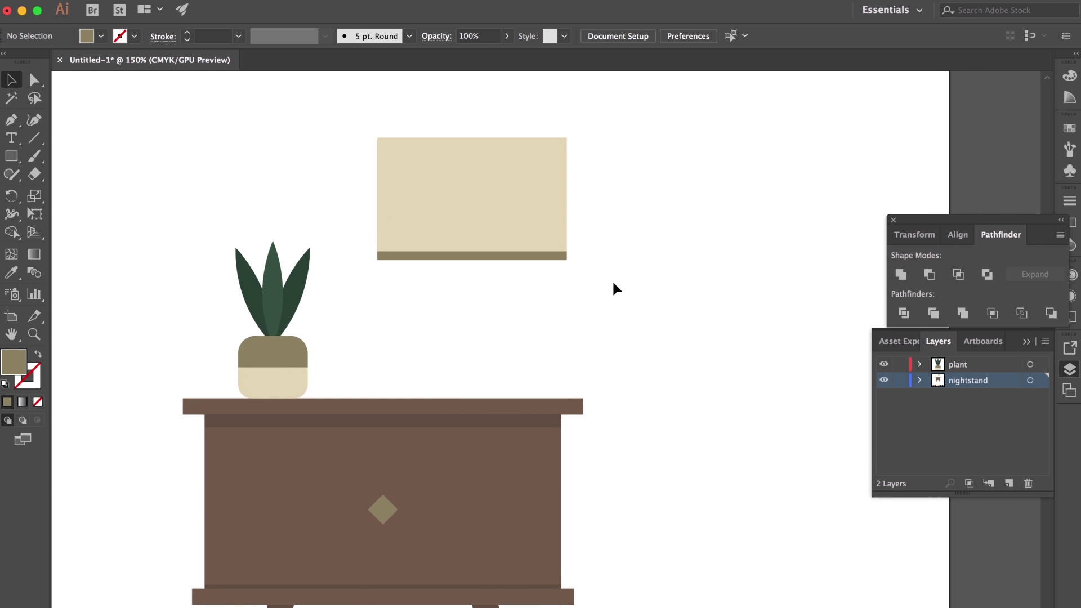
Place the lampshade on its own layer named lamp, between the plant and nightstand layers
{"action": "left_click_drag", "start_coordinate": [488, 558], "coordinate": [510, 455]}
{"action": "left_click_drag", "start_coordinate": [450, 482], "coordinate": [466, 428]}
{"action": "left_click", "coordinate": [467, 428]}
{"action": "scroll", "coordinate": [466, 456], "scroll_direction": "down", "scroll_amount": 2}
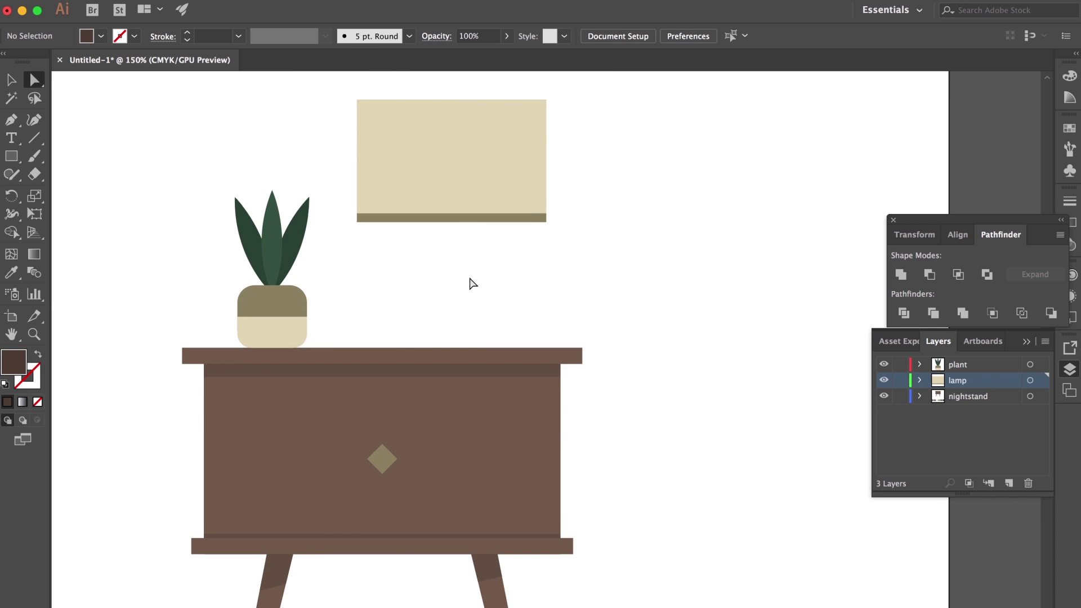
Draw a slanted dark brown lamp leg about 113 px long with the Pen tool, from the lampshade's trim to the tabletop
{"action": "left_click_drag", "start_coordinate": [461, 264], "coordinate": [527, 315]}
{"action": "key", "text": "super+plus"}
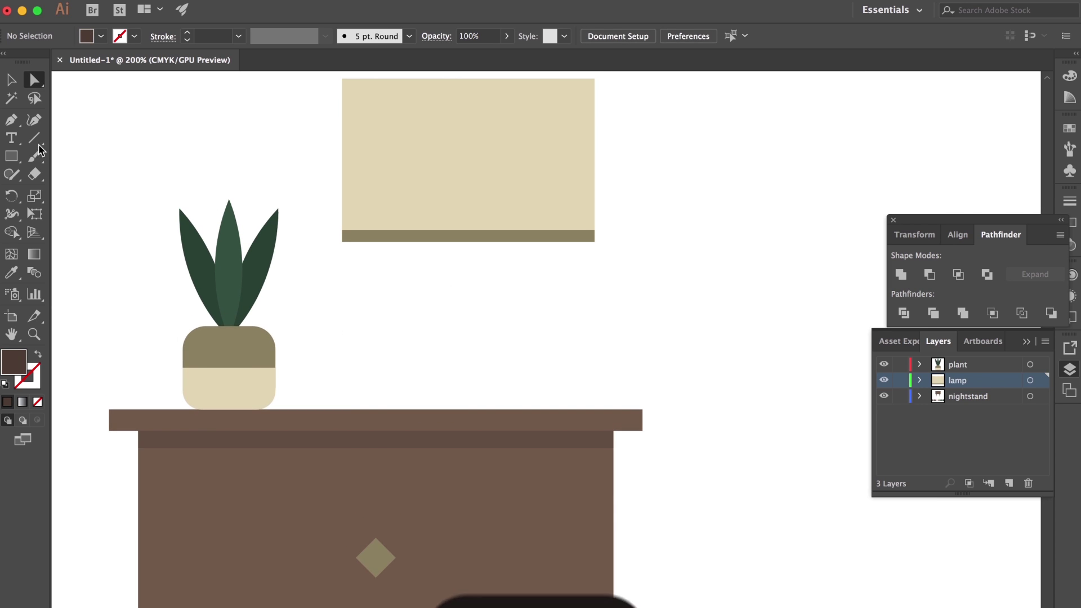
{"action": "left_click", "coordinate": [12, 120]}
{"action": "left_click_drag", "start_coordinate": [429, 308], "coordinate": [440, 278]}
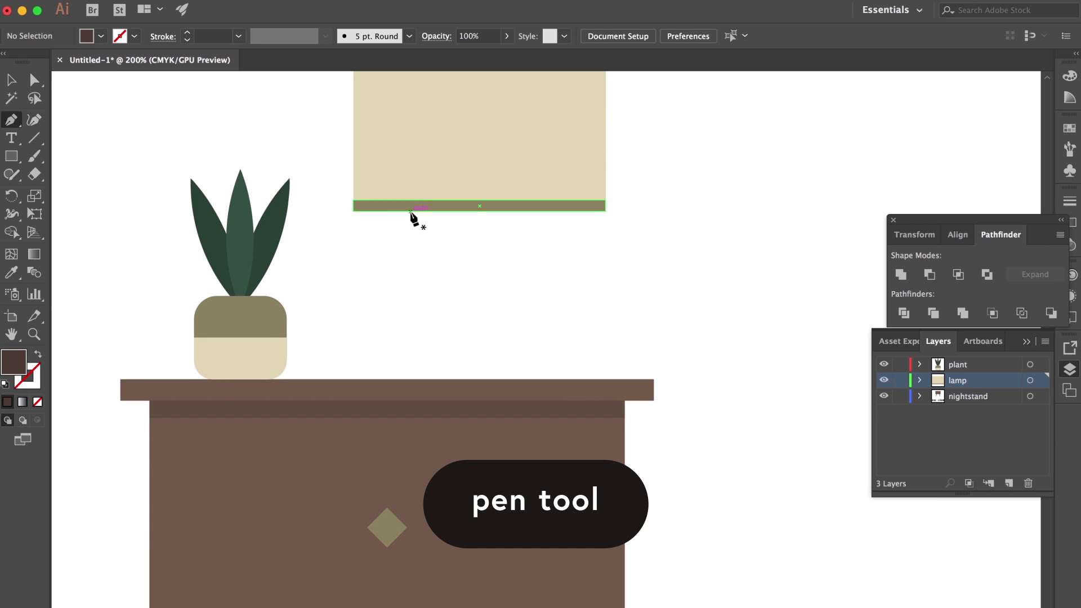
{"action": "left_click", "coordinate": [415, 212]}
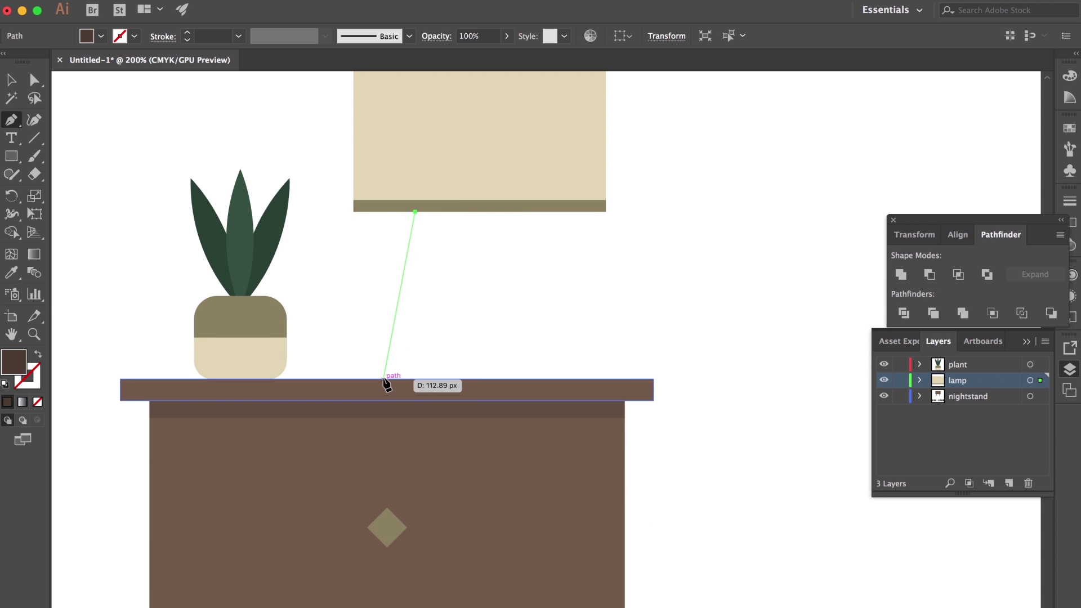
{"action": "left_click", "coordinate": [384, 379]}
{"action": "left_click", "coordinate": [393, 380]}
{"action": "left_click", "coordinate": [430, 213]}
{"action": "left_click", "coordinate": [415, 212]}
{"action": "left_click", "coordinate": [11, 80]}
Create a mirrored copy of the slanted lamp leg and position both legs symmetrically under the lampshade
{"action": "left_click", "coordinate": [439, 242]}
{"action": "mouse_move", "coordinate": [415, 260]}
{"action": "left_mouse_down"}
{"action": "mouse_move", "coordinate": [435, 254]}
{"action": "mouse_move", "coordinate": [442, 271]}
{"action": "mouse_move", "coordinate": [416, 272]}
{"action": "left_mouse_up"}
{"action": "left_click", "coordinate": [591, 542]}
{"action": "key", "text": "Return"}
{"action": "left_click", "coordinate": [361, 310], "text": "shift"}
{"action": "left_click_drag", "start_coordinate": [405, 307], "coordinate": [374, 310]}
{"action": "left_click", "coordinate": [506, 304]}
{"action": "left_click_drag", "start_coordinate": [510, 305], "coordinate": [549, 349]}
Draw a straight vertical lamp leg with the Pen tool between the two slanted legs, reaching down to the tabletop
{"action": "left_click", "coordinate": [11, 120]}
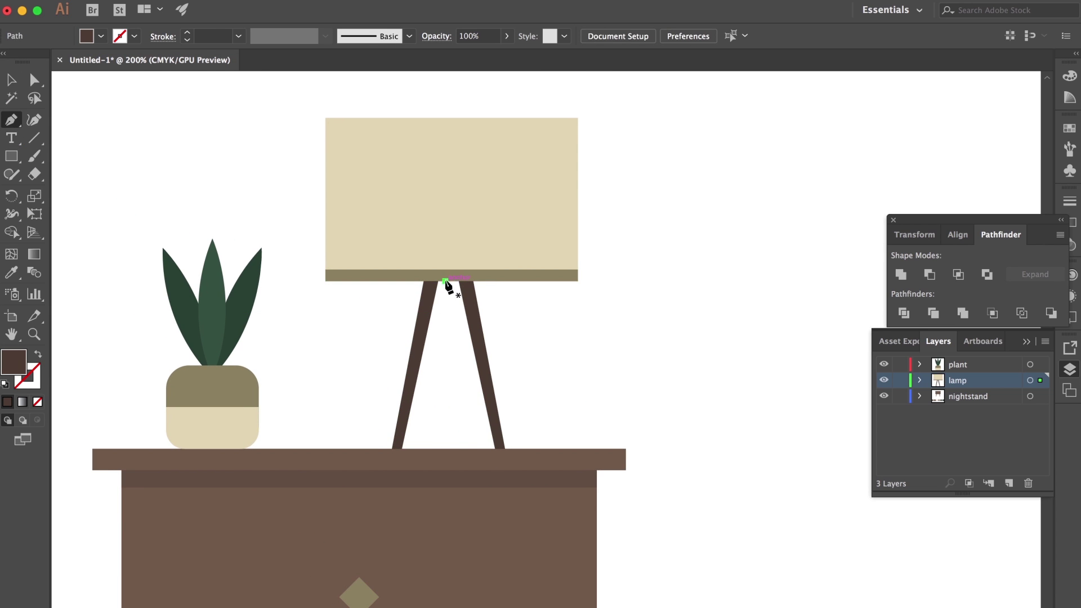
{"action": "left_click", "coordinate": [445, 281]}
{"action": "left_click", "coordinate": [445, 449]}
{"action": "left_click", "coordinate": [458, 448]}
{"action": "left_click", "coordinate": [458, 281]}
{"action": "left_click", "coordinate": [445, 281]}
{"action": "left_click", "coordinate": [12, 80]}
Taper the centre lamp leg by moving its two bottom corner points slightly inward
{"action": "key", "text": "super+equal"}
{"action": "key", "text": "super+equal"}
{"action": "left_click_drag", "start_coordinate": [273, 203], "coordinate": [286, 190]}
{"action": "left_click_drag", "start_coordinate": [367, 310], "coordinate": [361, 310]}
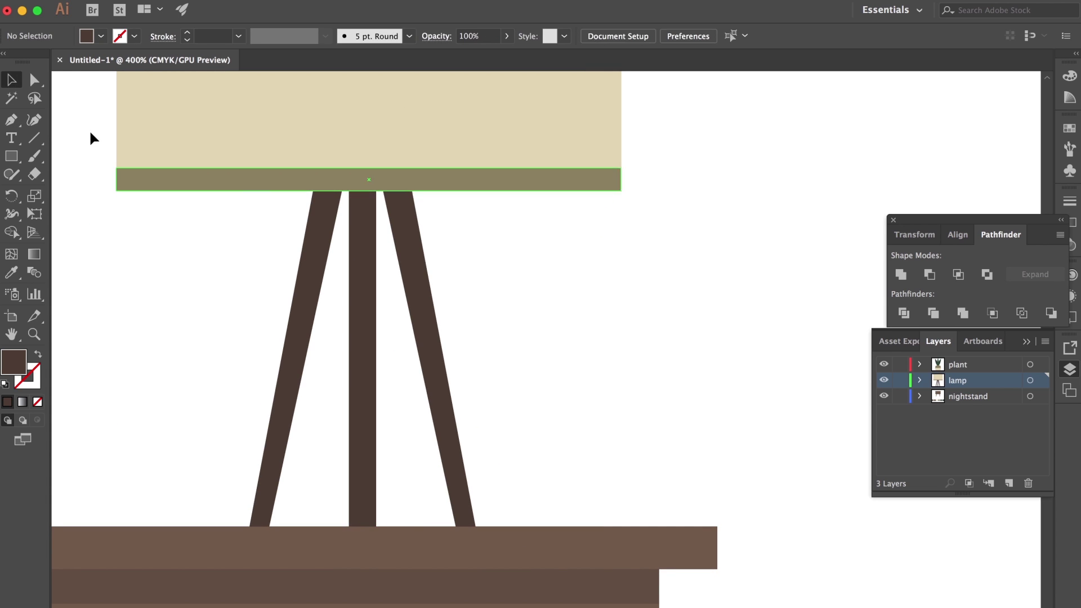
{"action": "key", "text": "a"}
{"action": "left_click", "coordinate": [376, 526]}
{"action": "key", "text": "Left"}
{"action": "key", "text": "Left"}
{"action": "left_click", "coordinate": [349, 526]}
{"action": "key", "text": "Right"}
{"action": "key", "text": "Right"}
{"action": "left_click_drag", "start_coordinate": [120, 140], "coordinate": [170, 170]}
Fill the centre lamp leg with a darker brown than the outer legs
{"action": "left_click", "coordinate": [11, 80]}
{"action": "left_click", "coordinate": [361, 299]}
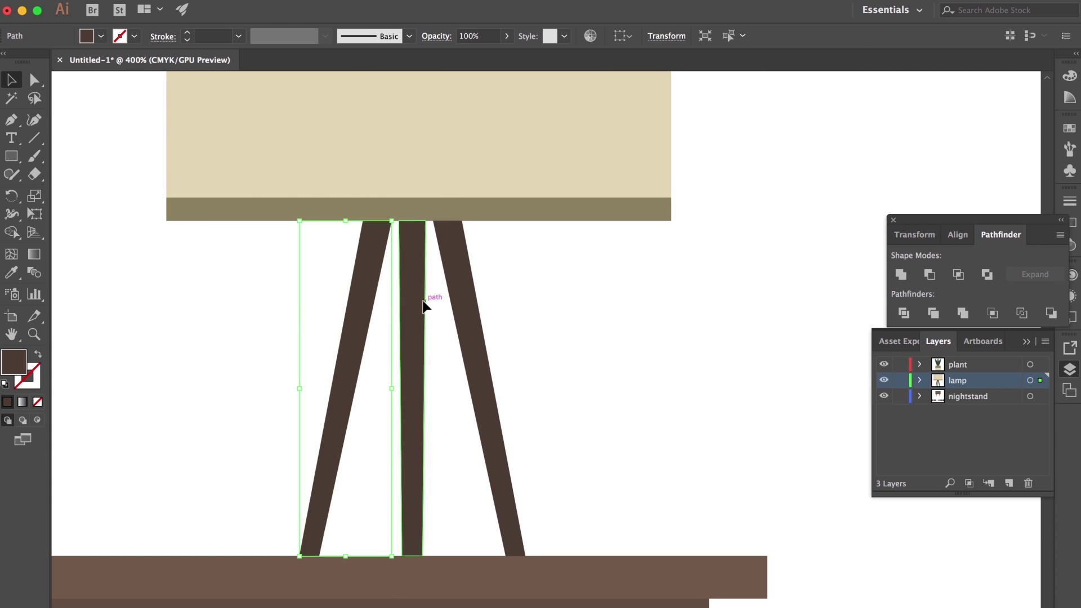
{"action": "left_click", "coordinate": [413, 304]}
{"action": "double_click", "coordinate": [14, 362]}
{"action": "left_click", "coordinate": [65, 255]}
{"action": "left_click", "coordinate": [367, 119]}
{"action": "left_click", "coordinate": [545, 296]}
{"action": "key", "text": "ctrl+1"}
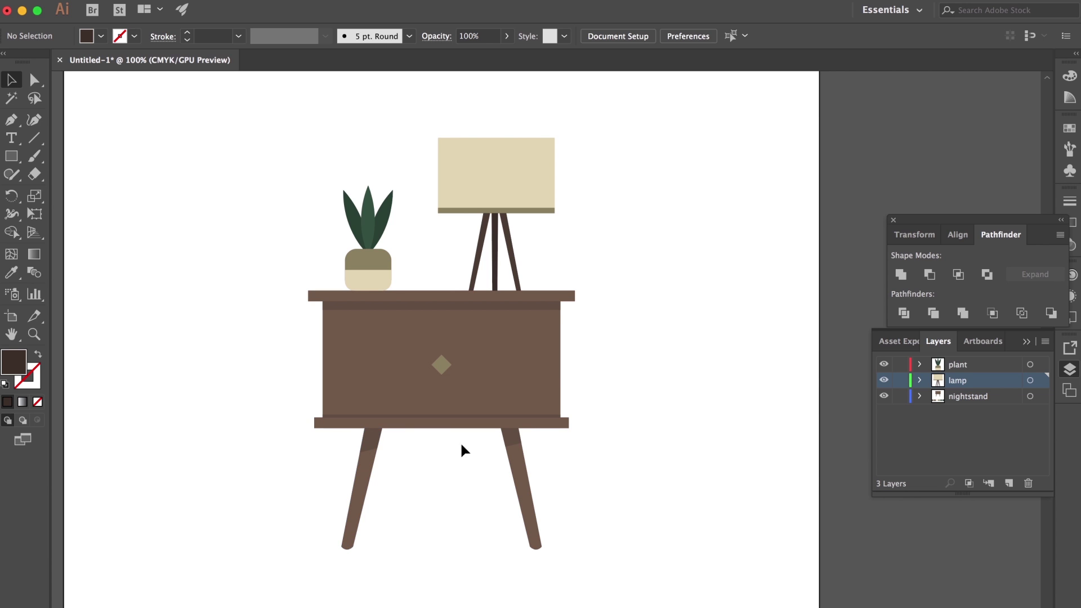
Inside the nightstand group, duplicate the left leg, shorten the copy and place it just inside the original as a back leg
{"action": "left_click", "coordinate": [374, 444]}
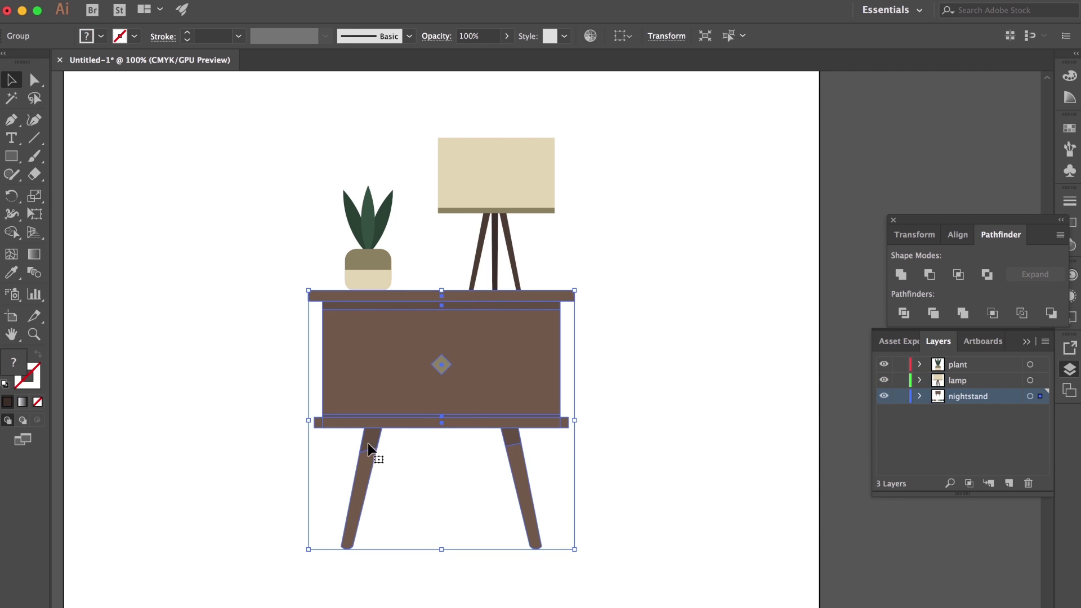
{"action": "double_click", "coordinate": [369, 459]}
{"action": "left_click_drag", "start_coordinate": [367, 468], "coordinate": [418, 468]}
{"action": "left_click_drag", "start_coordinate": [432, 549], "coordinate": [421, 514]}
{"action": "key", "text": "Left"}
{"action": "key", "text": "Left"}
{"action": "key", "text": "Left"}
{"action": "key", "text": "Left"}
{"action": "key", "text": "Left"}
{"action": "key", "text": "Left"}
{"action": "key", "text": "Left"}
{"action": "key", "text": "Left"}
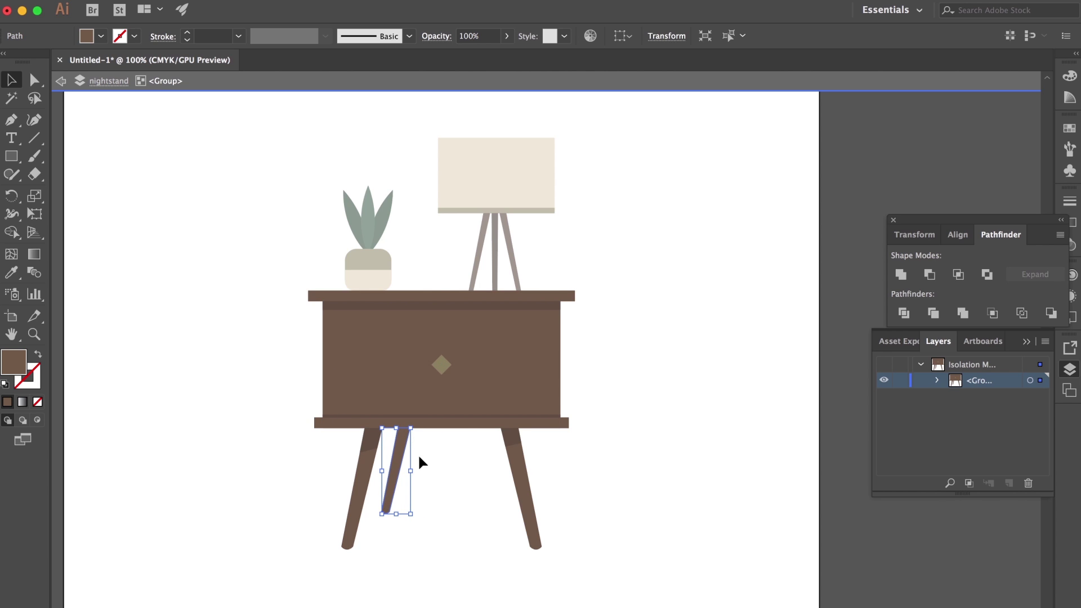
Set the shortened back leg's fill to 5b4a3f and leave the group's isolation
{"action": "double_click", "coordinate": [25, 371]}
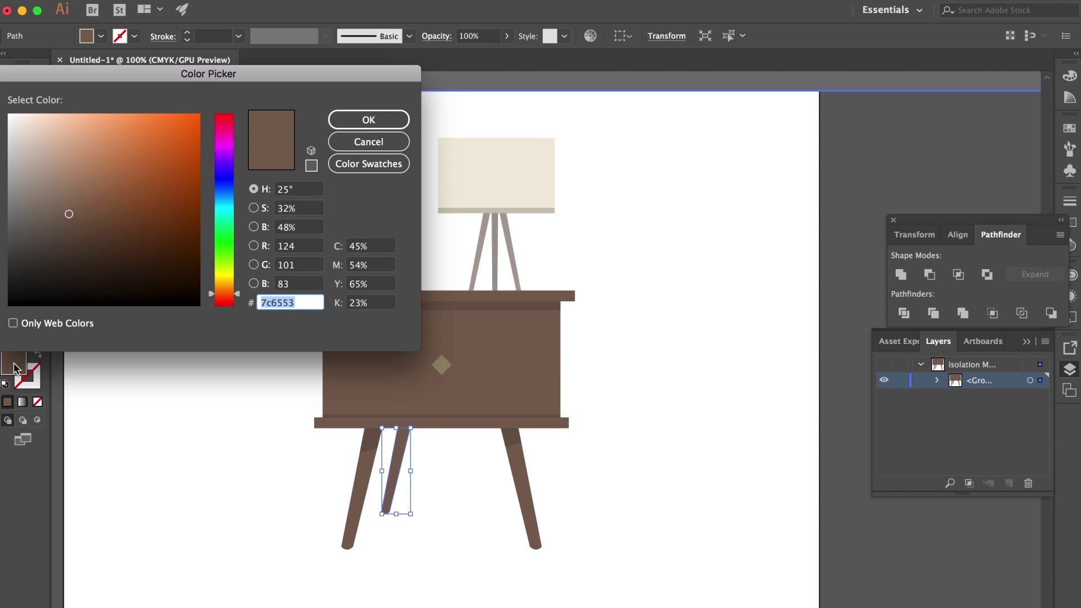
{"action": "left_click", "coordinate": [68, 236]}
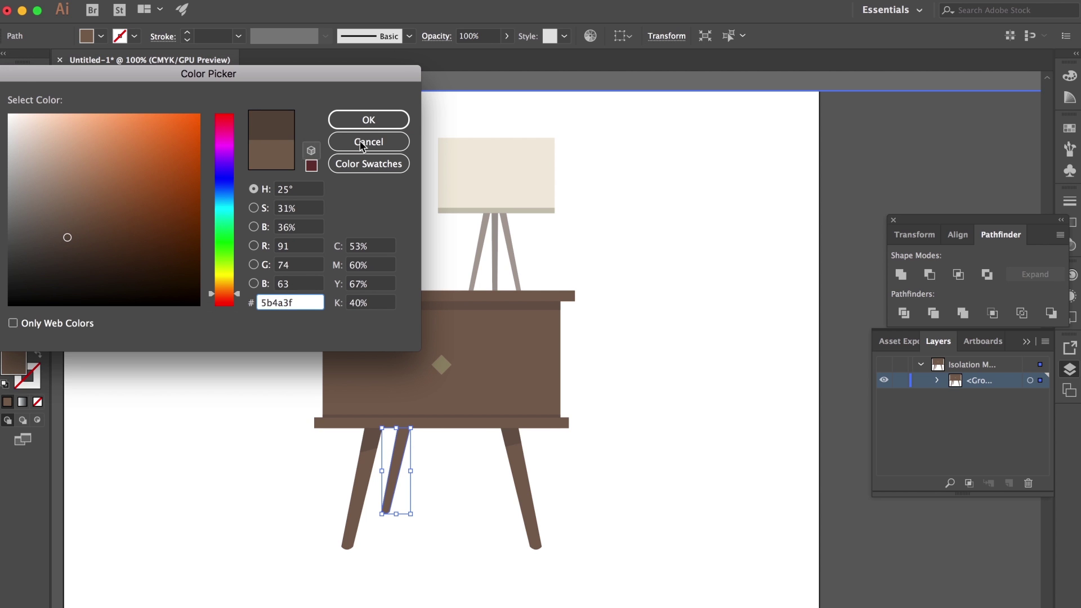
{"action": "left_click", "coordinate": [369, 120]}
{"action": "double_click", "coordinate": [179, 195]}
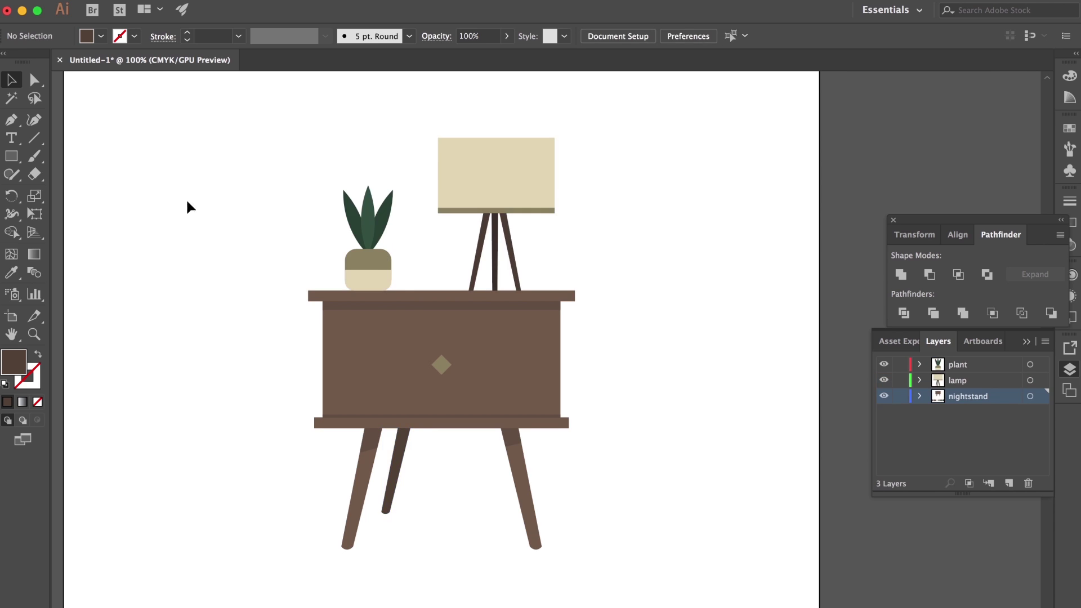
Duplicate the dark back leg, reflect the copy and position it beside the nightstand's right front leg
{"action": "left_click", "coordinate": [401, 454]}
{"action": "double_click", "coordinate": [401, 461]}
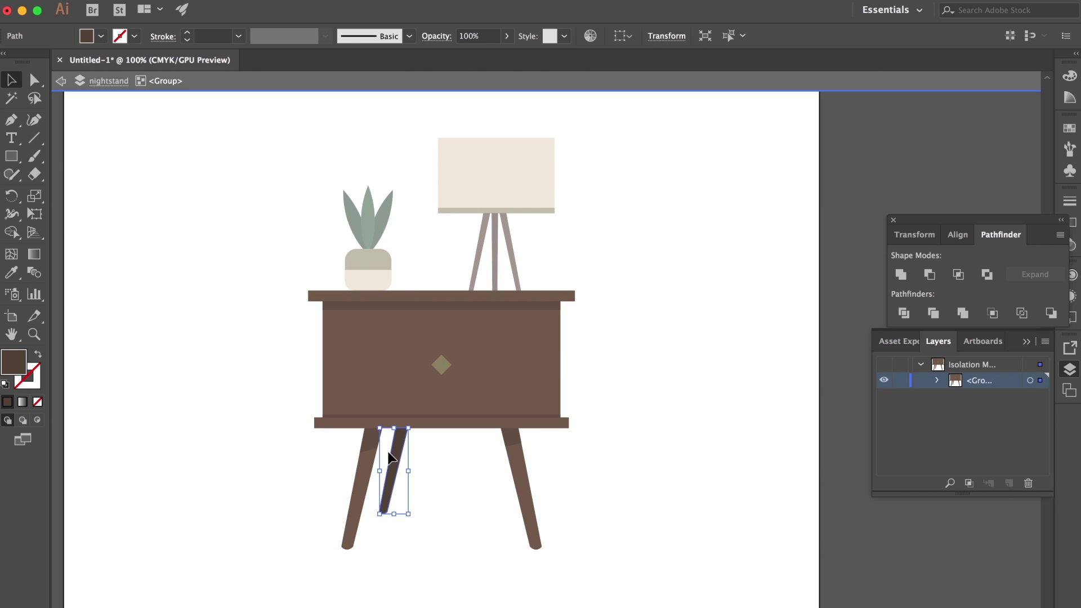
{"action": "left_click_drag", "start_coordinate": [402, 455], "coordinate": [451, 449]}
{"action": "right_click", "coordinate": [451, 449]}
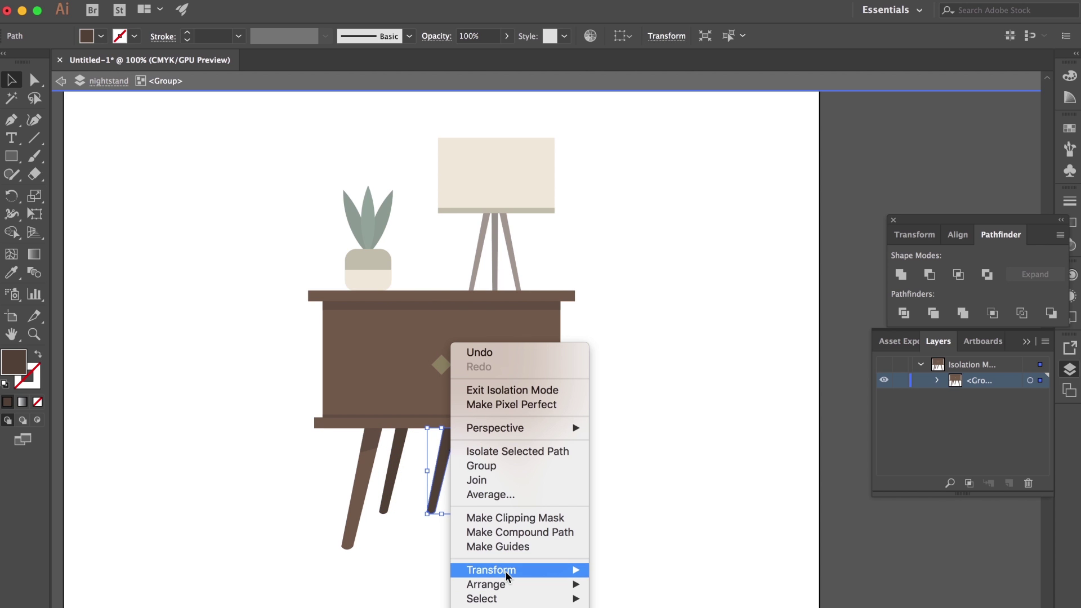
{"action": "mouse_move", "coordinate": [508, 572]}
{"action": "left_click", "coordinate": [619, 566]}
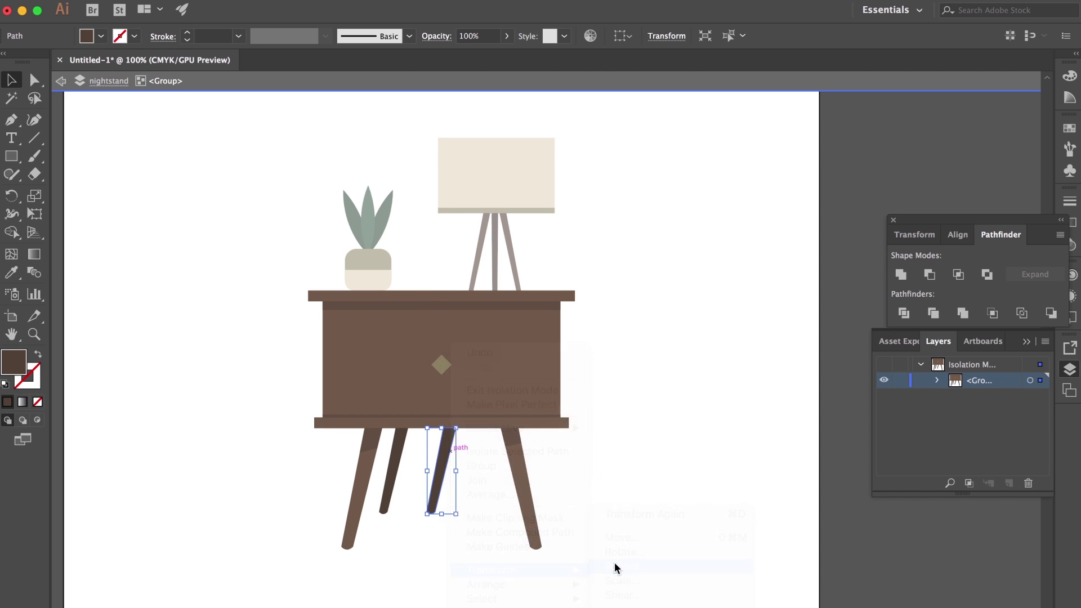
{"action": "left_click", "coordinate": [195, 302]}
{"action": "left_click_drag", "start_coordinate": [450, 450], "coordinate": [484, 455]}
{"action": "left_click", "coordinate": [397, 453], "text": "shift"}
{"action": "double_click", "coordinate": [609, 472]}
{"action": "scroll", "coordinate": [606, 473], "scroll_direction": "up", "scroll_amount": 1}
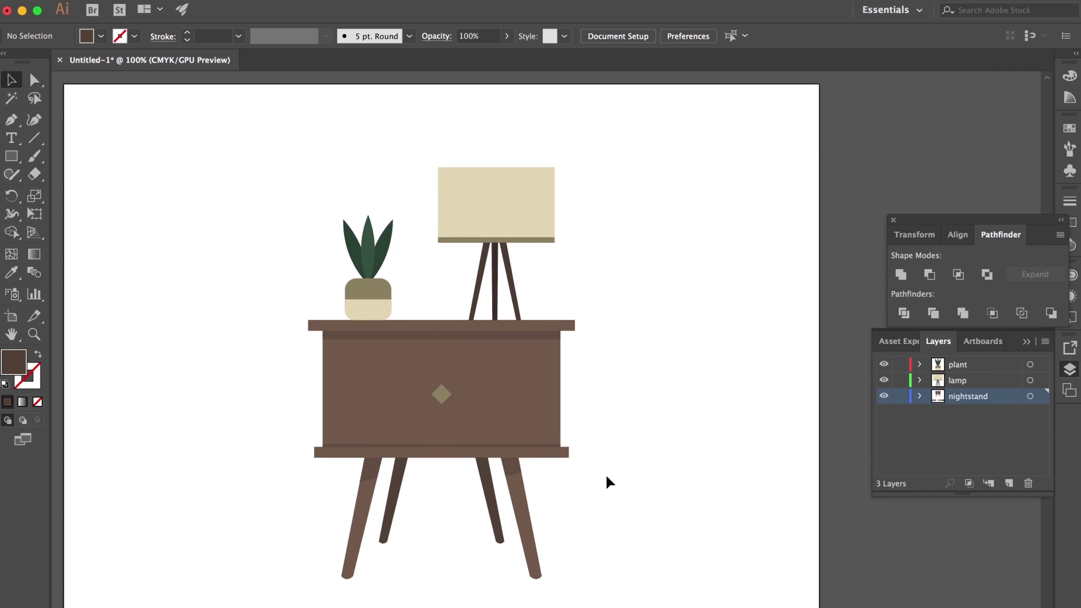
{"action": "scroll", "coordinate": [606, 479], "scroll_direction": "down", "scroll_amount": 3}
{"action": "scroll", "coordinate": [604, 490], "scroll_direction": "up", "scroll_amount": 2}
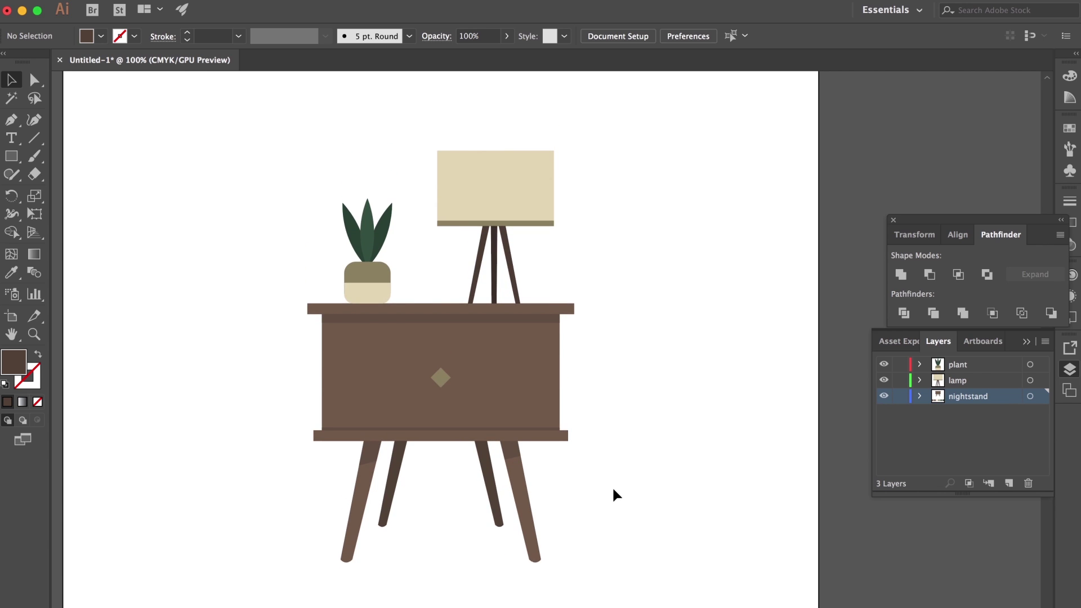
Try moving the nightstand, plant and lamp as separate groups and undo the moves
{"action": "left_click", "coordinate": [514, 376]}
{"action": "left_click_drag", "start_coordinate": [507, 386], "coordinate": [457, 403]}
{"action": "left_click", "coordinate": [614, 393]}
{"action": "left_click_drag", "start_coordinate": [369, 286], "coordinate": [364, 233]}
{"action": "key", "text": "super+z"}
{"action": "left_click", "coordinate": [519, 210]}
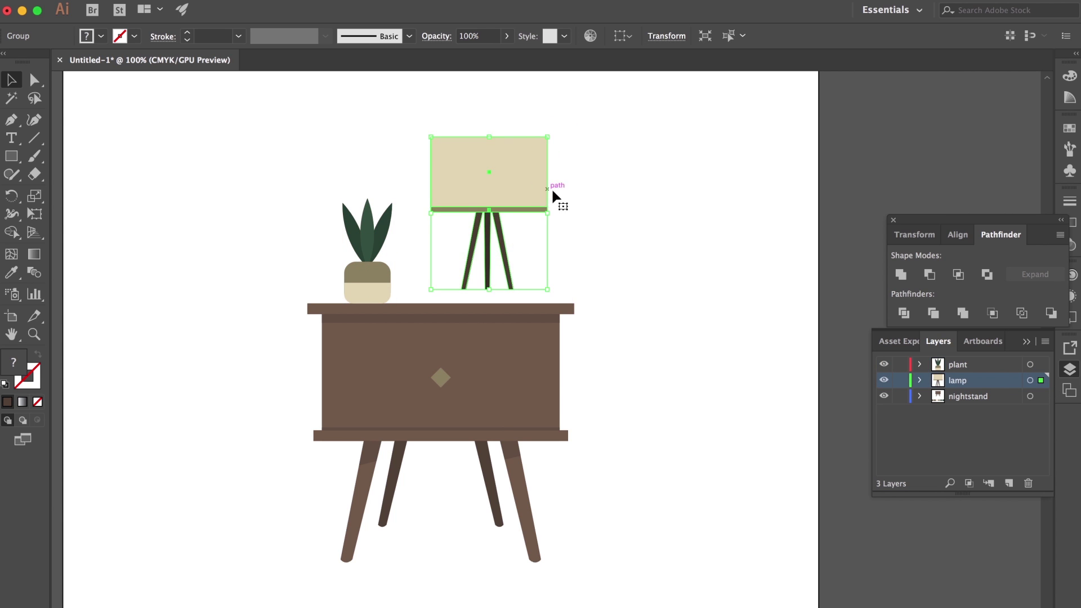
{"action": "left_click", "coordinate": [630, 242]}
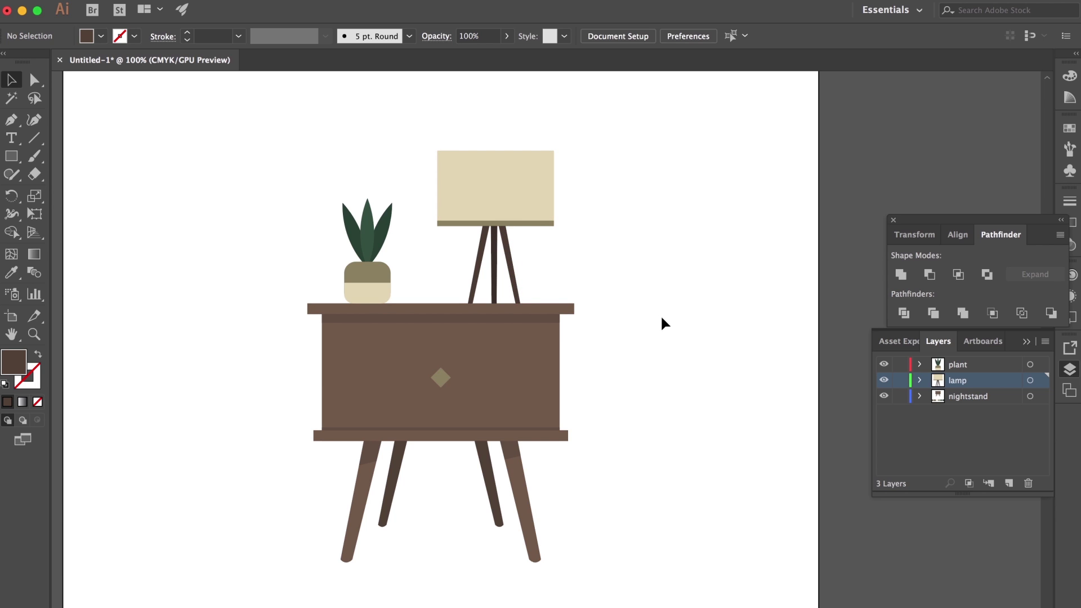
Save the document as nightstand.ai in the Fireside folder in Adobe Illustrator format
{"action": "left_click", "coordinate": [137, 0]}
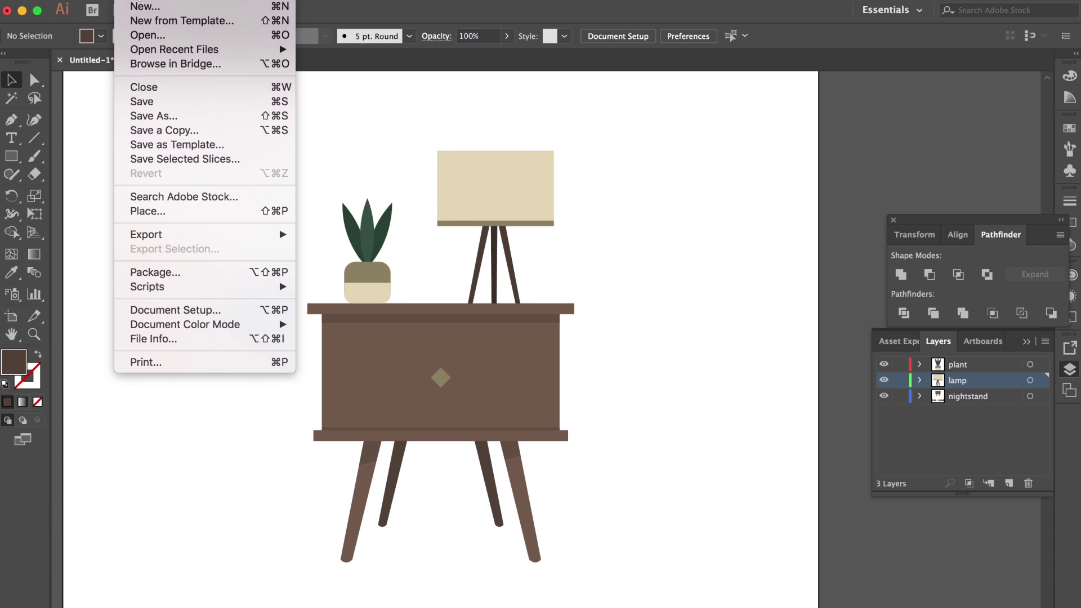
{"action": "left_click", "coordinate": [162, 114]}
{"action": "left_click", "coordinate": [163, 116]}
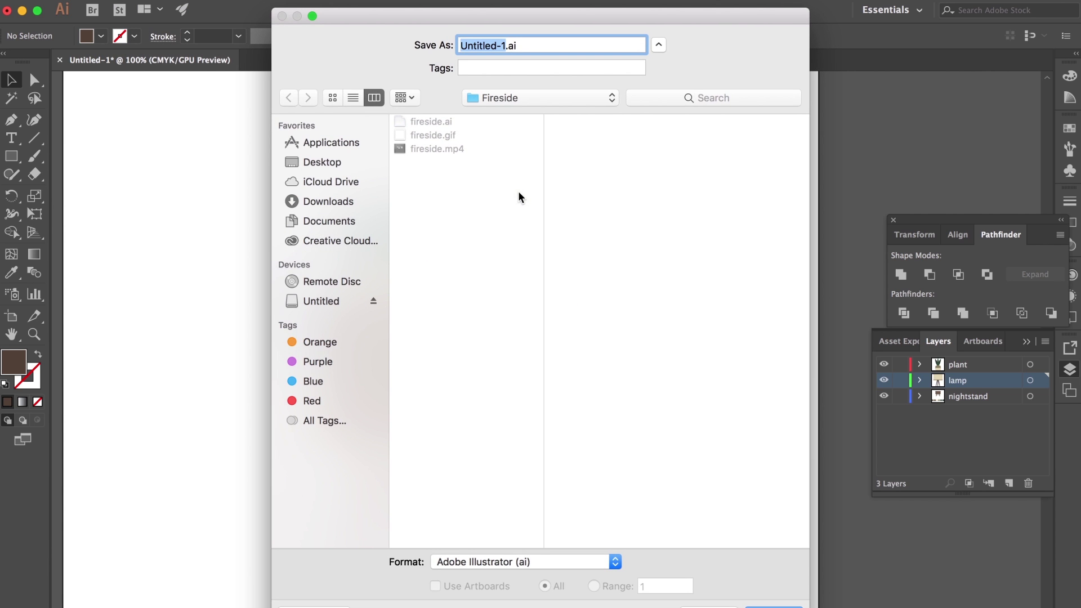
{"action": "type", "text": "nightstand"}
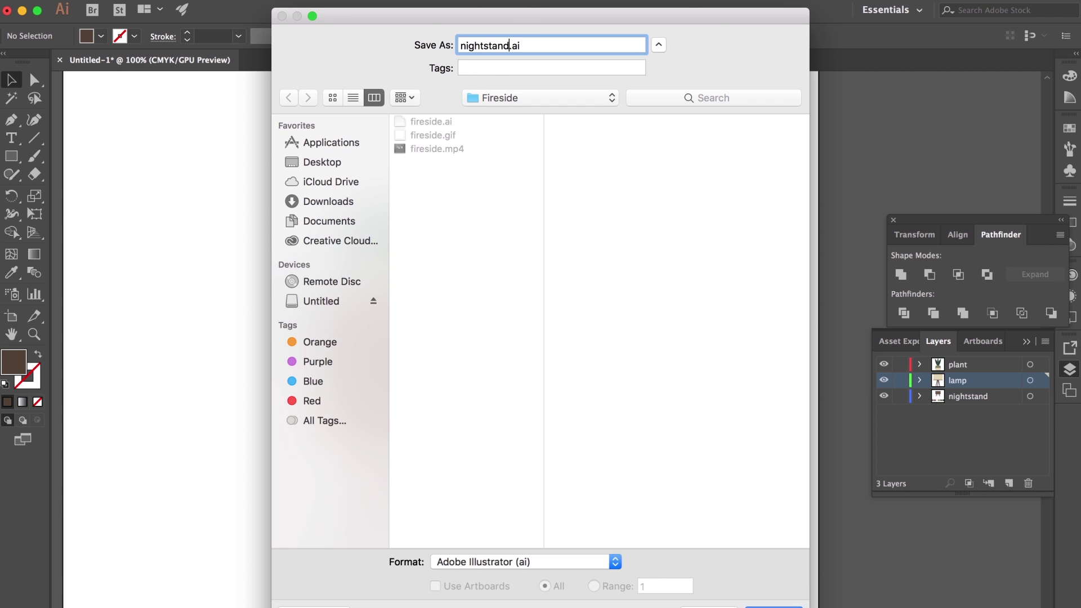
{"action": "key", "text": "Return"}
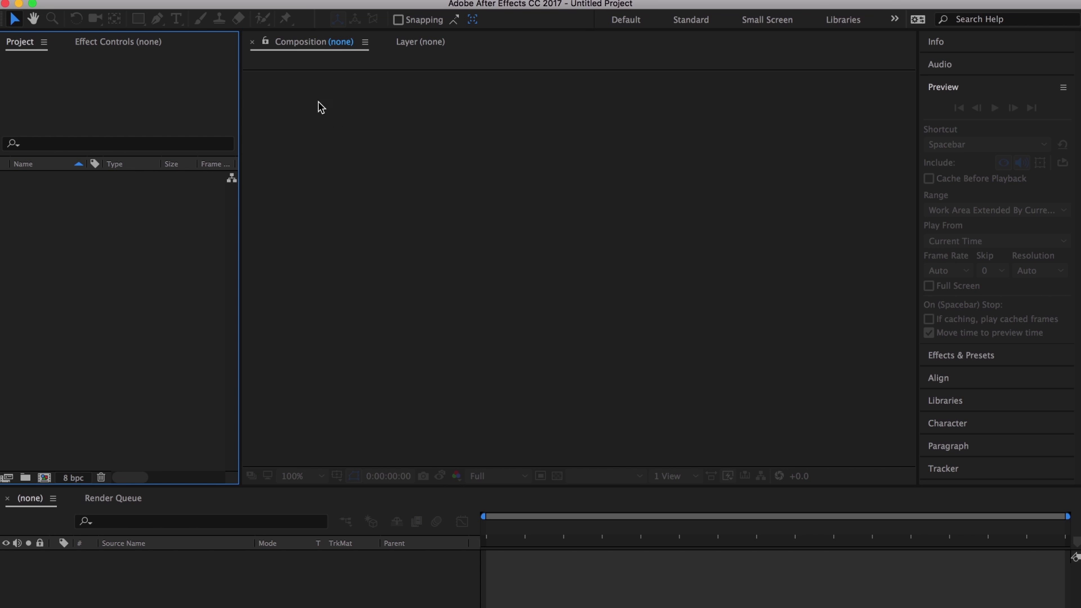
Switch to After Effects and import nightstand.ai as a Composition with footage dimensions set to Document Size
{"action": "left_click", "coordinate": [155, 2]}
{"action": "mouse_move", "coordinate": [262, 198]}
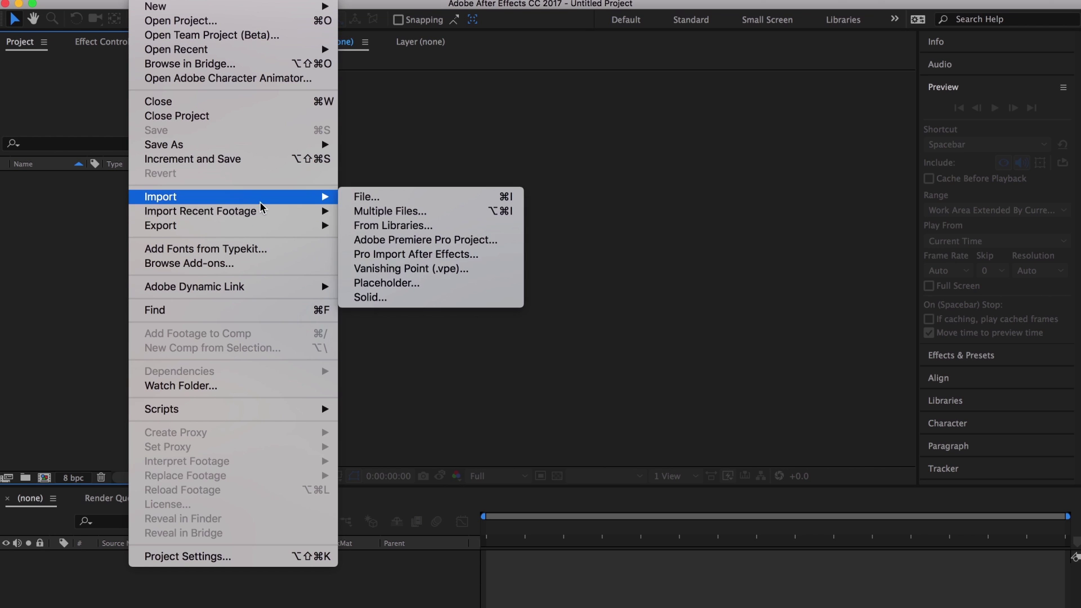
{"action": "left_click", "coordinate": [379, 204]}
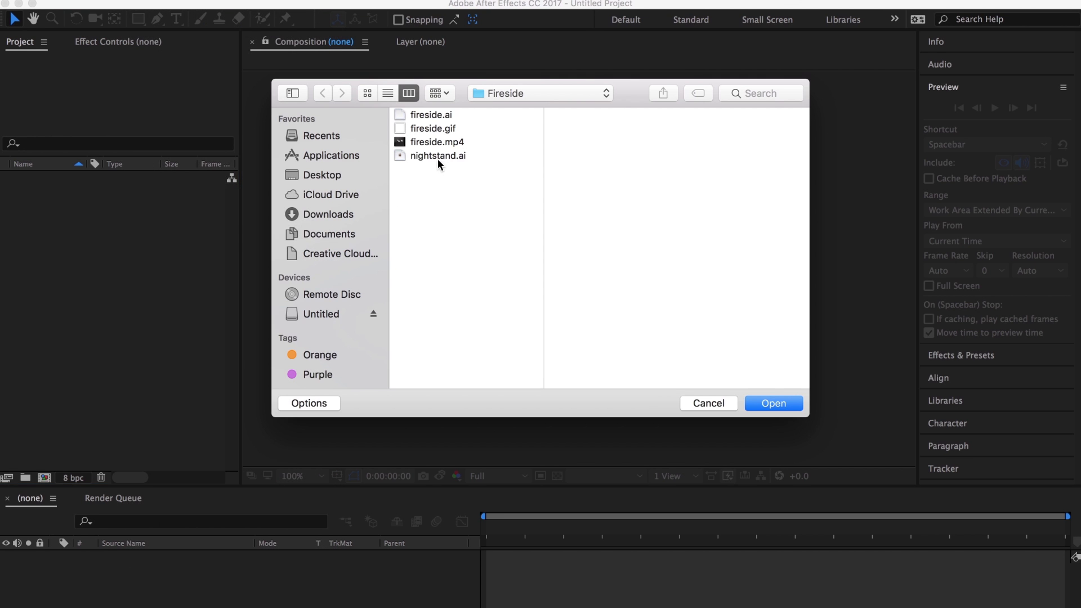
{"action": "left_click", "coordinate": [439, 160]}
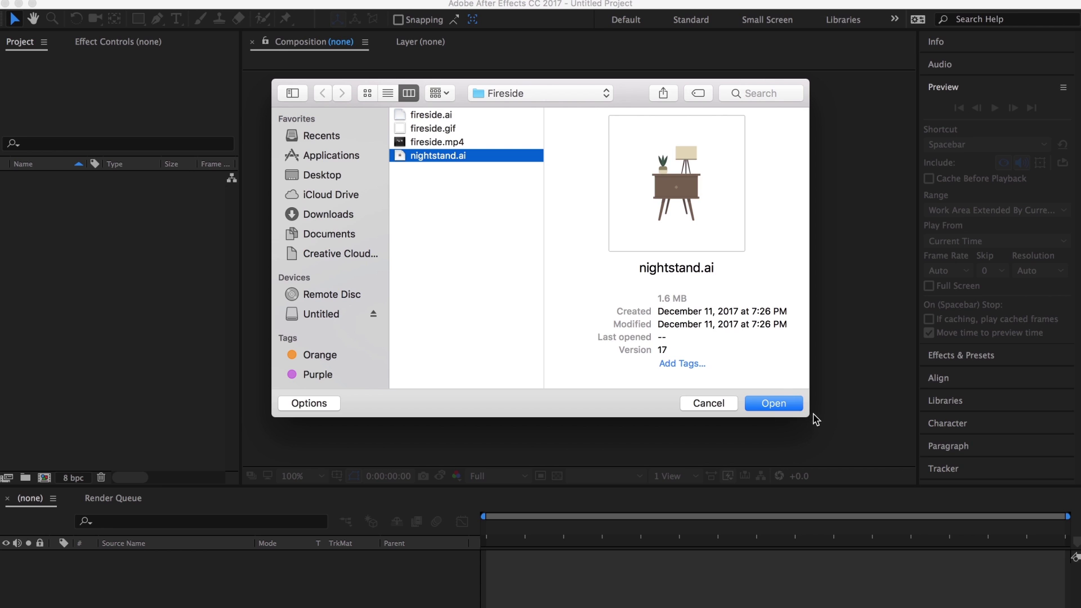
{"action": "left_click", "coordinate": [773, 404]}
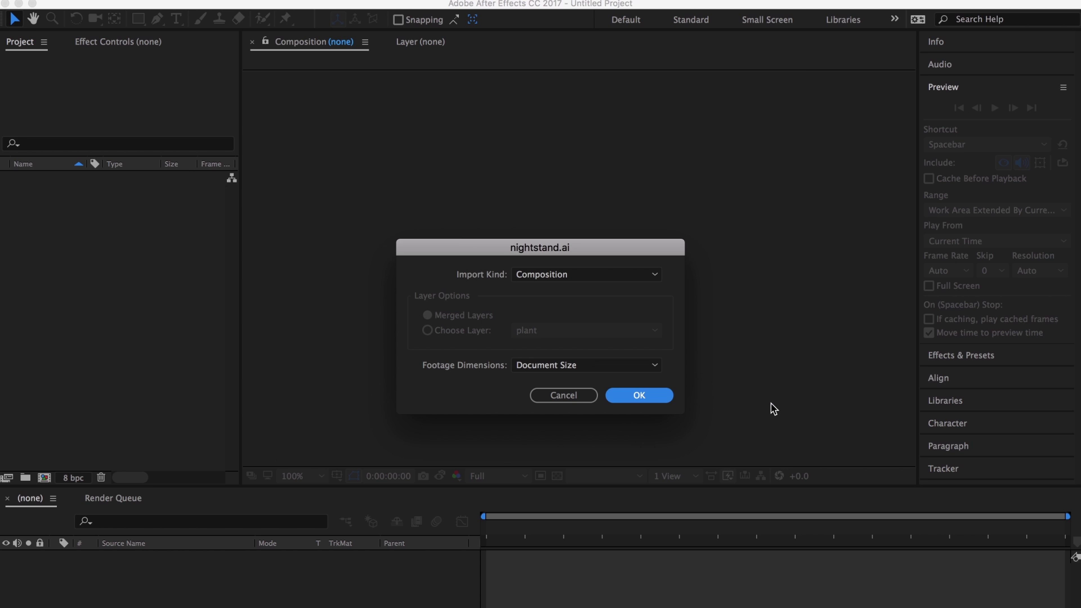
{"action": "left_click", "coordinate": [562, 275]}
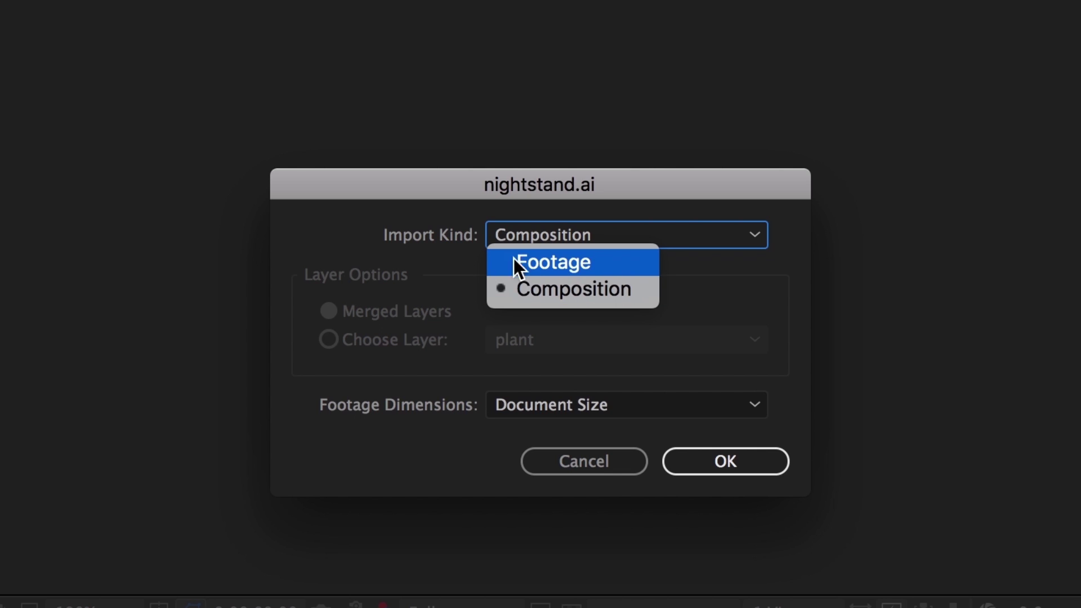
{"action": "left_click", "coordinate": [555, 288]}
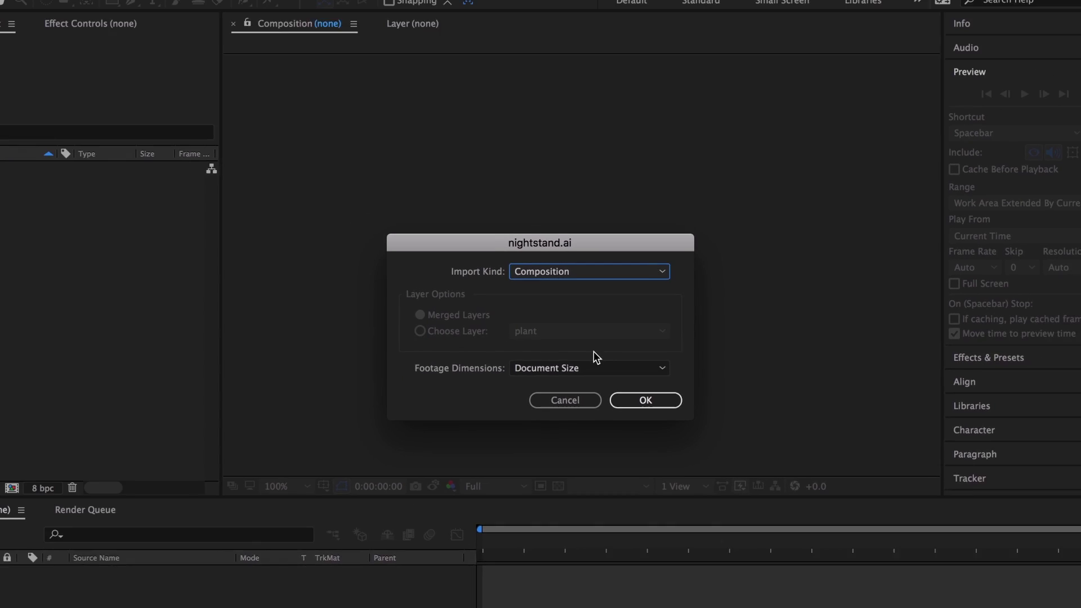
{"action": "left_click", "coordinate": [715, 463]}
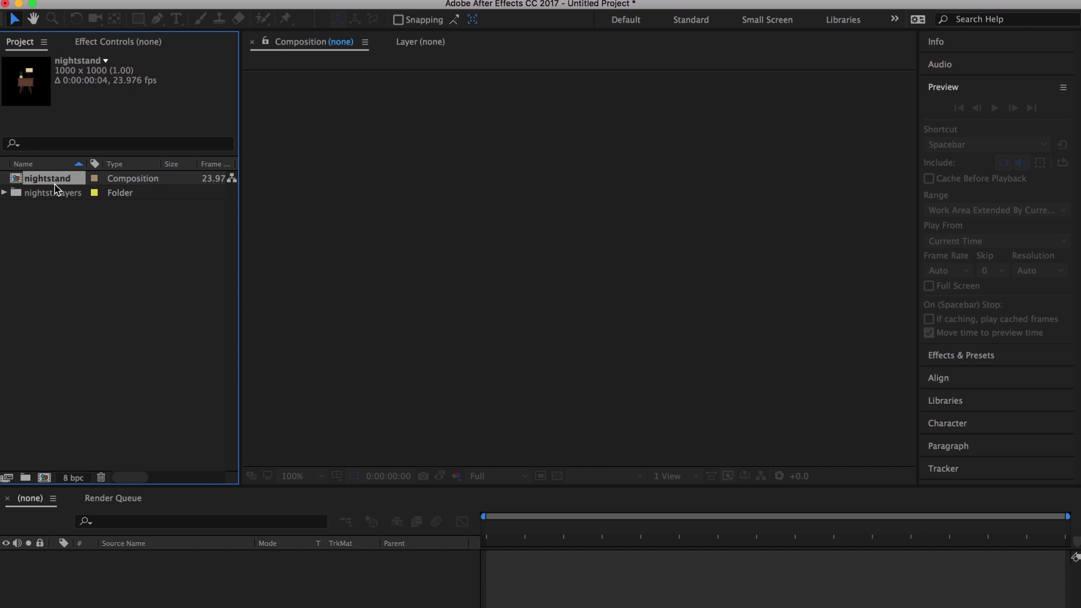
Place the imported nightstand composition in a new composition, open the nested one, and try moving the plant layer before undoing the move
{"action": "left_click_drag", "start_coordinate": [56, 181], "coordinate": [511, 260]}
{"action": "left_click", "coordinate": [683, 265]}
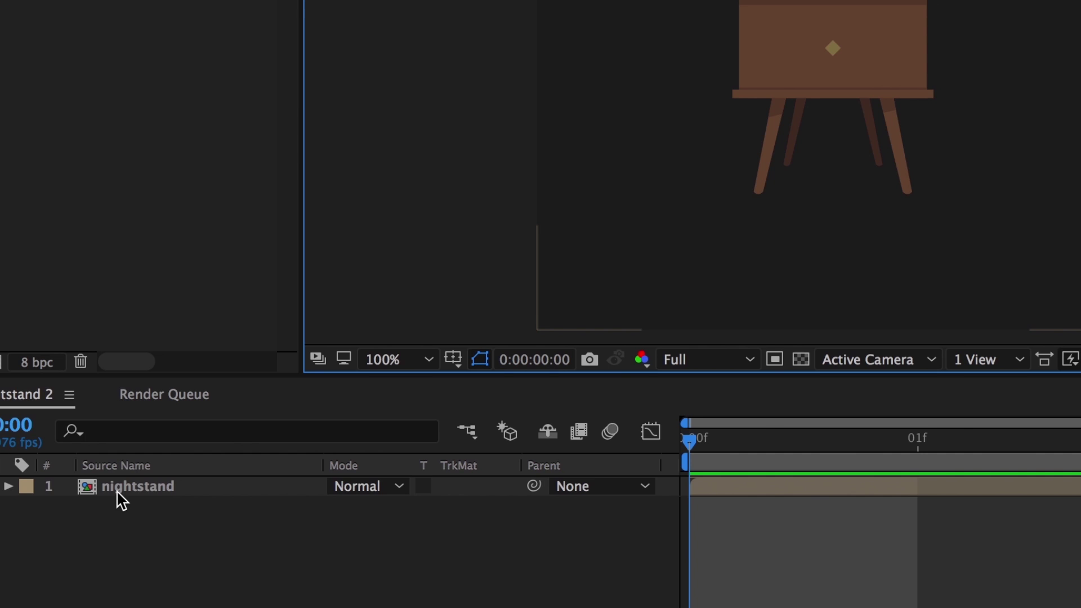
{"action": "double_click", "coordinate": [120, 495]}
{"action": "left_click", "coordinate": [117, 488]}
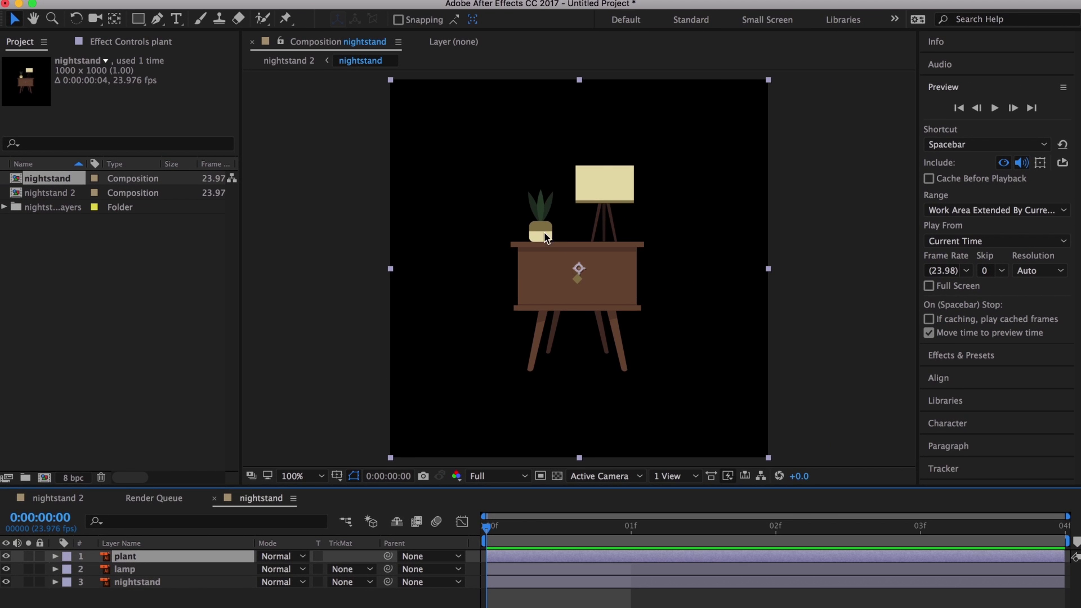
{"action": "left_click_drag", "start_coordinate": [544, 233], "coordinate": [508, 214]}
{"action": "key", "text": "super+z"}
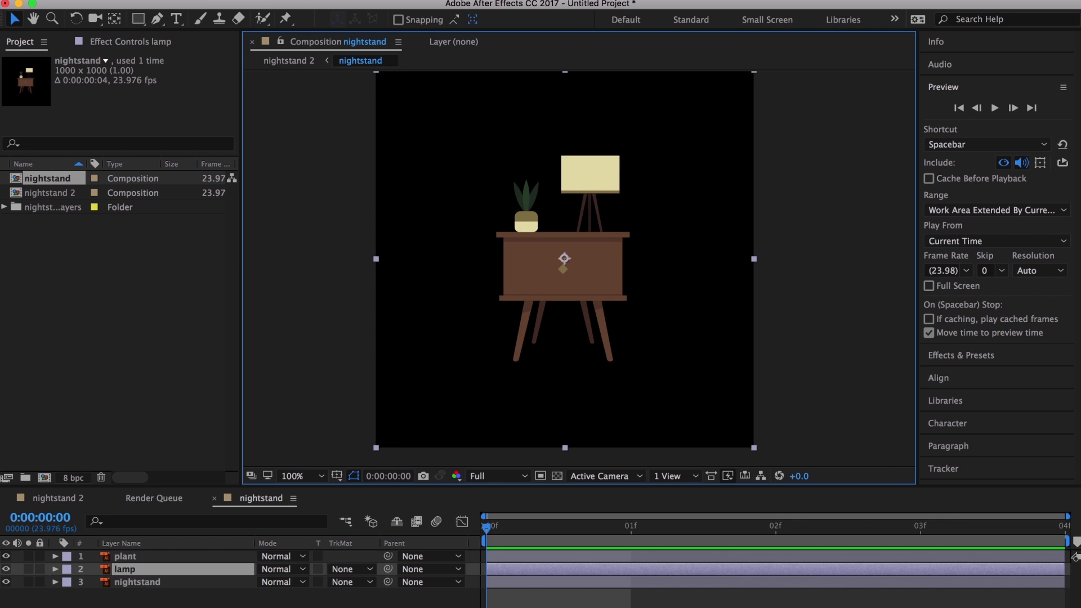
Create a composition-sized solid in dark gray-green 454C42 and place it beneath the nightstand layer as the background
{"action": "left_click", "coordinate": [226, 0]}
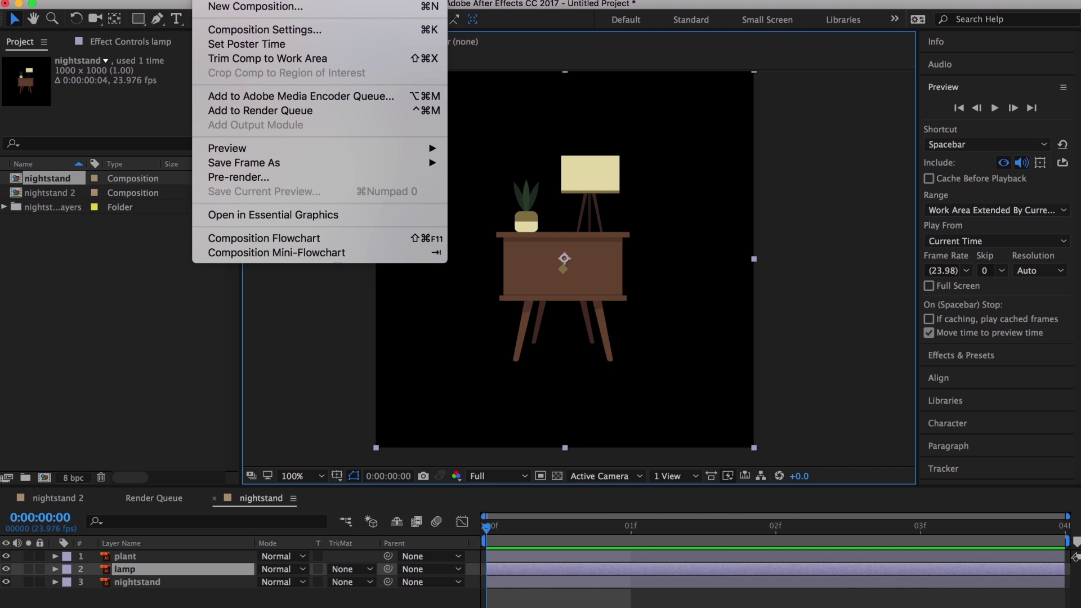
{"action": "mouse_move", "coordinate": [286, 0]}
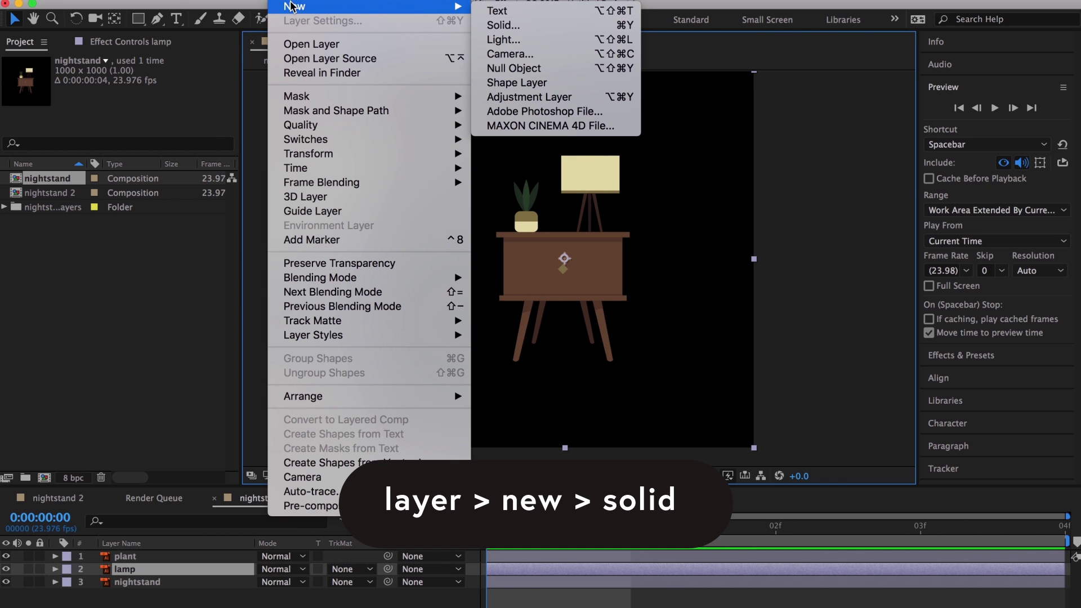
{"action": "left_click", "coordinate": [519, 25]}
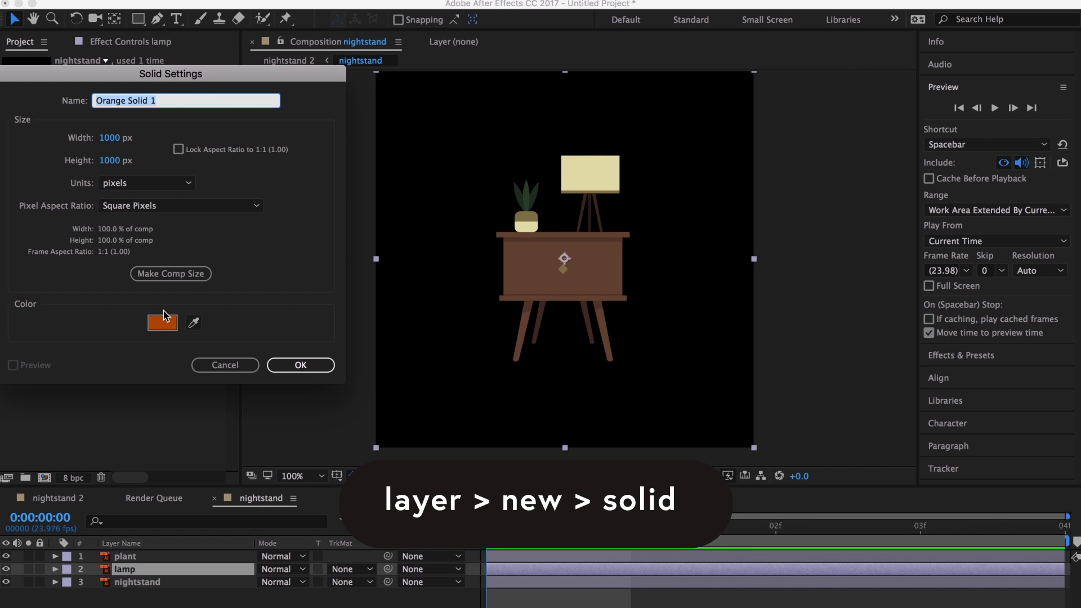
{"action": "left_click", "coordinate": [163, 322]}
{"action": "left_click_drag", "start_coordinate": [228, 259], "coordinate": [229, 237]}
{"action": "left_click_drag", "start_coordinate": [133, 260], "coordinate": [21, 222]}
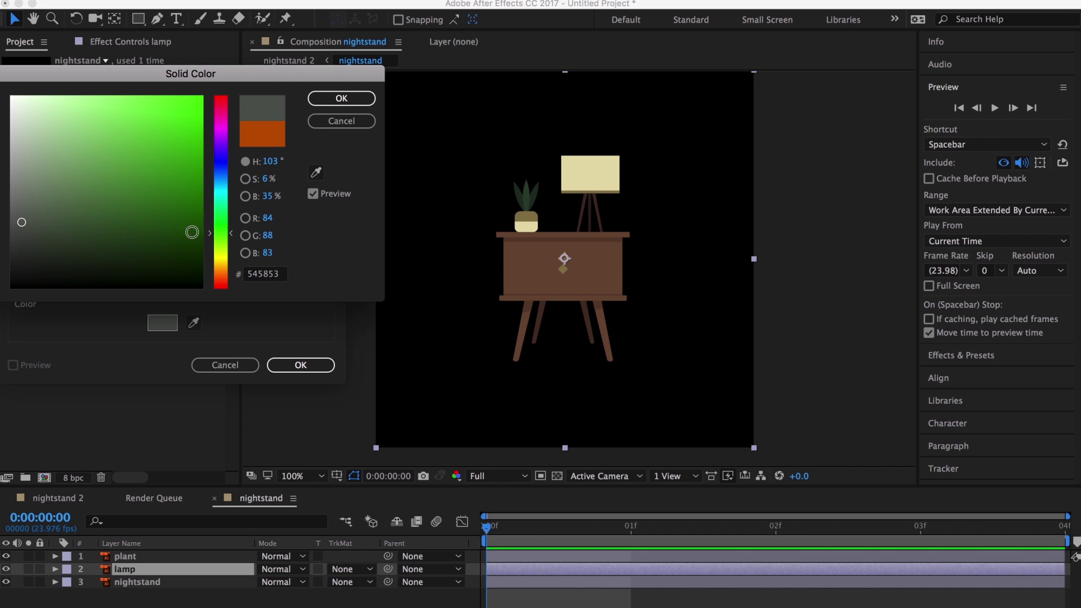
{"action": "left_click_drag", "start_coordinate": [73, 236], "coordinate": [36, 231]}
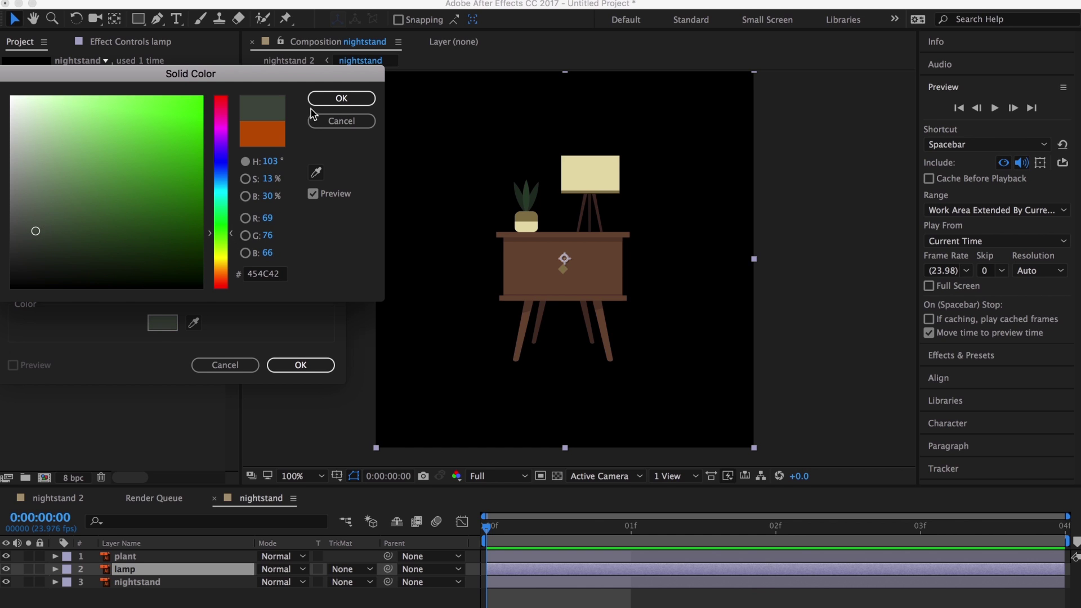
{"action": "left_click", "coordinate": [338, 101]}
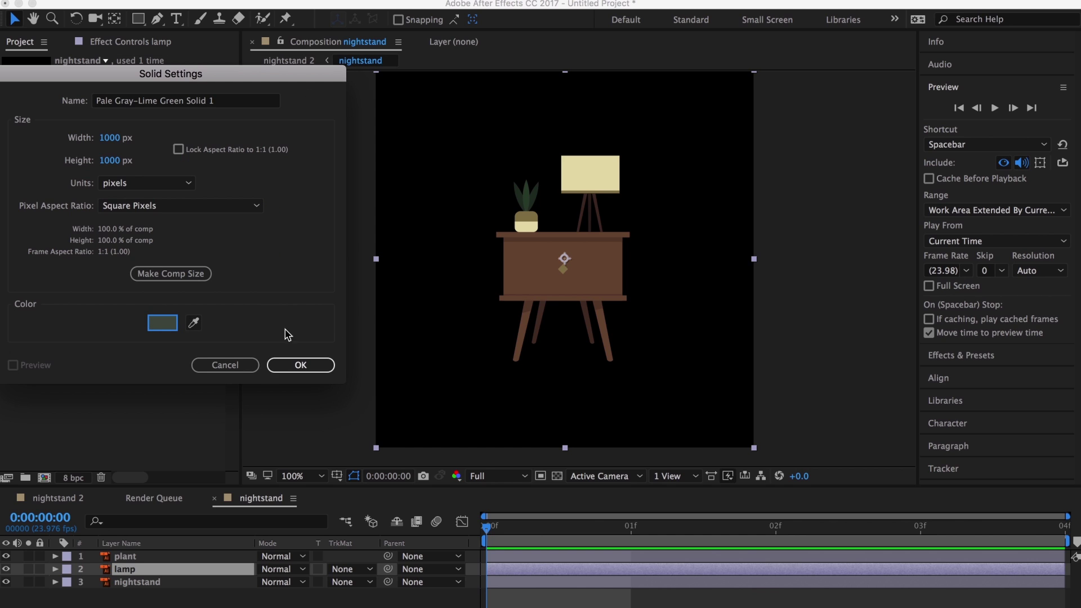
{"action": "left_click", "coordinate": [179, 275]}
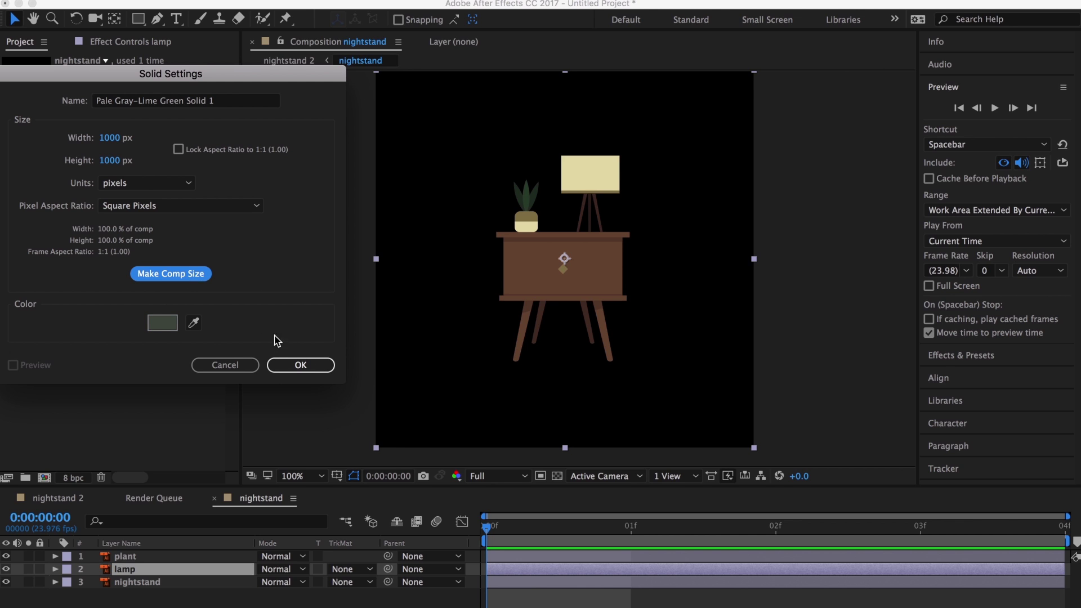
{"action": "left_click", "coordinate": [308, 367]}
{"action": "left_click_drag", "start_coordinate": [161, 570], "coordinate": [161, 603]}
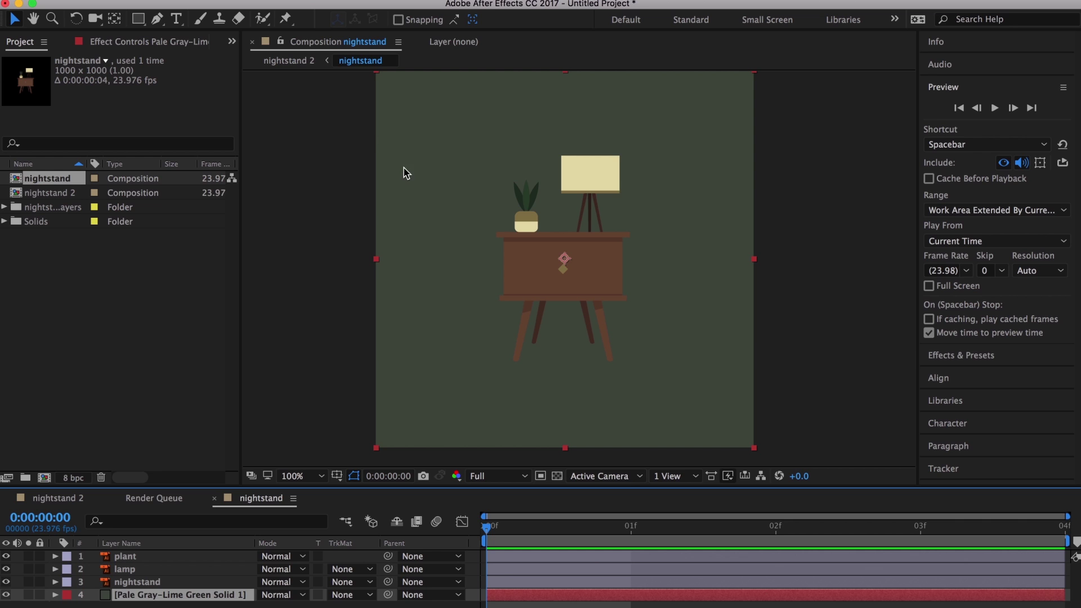
Change the background solid's color to the lighter gray-green 7E837C
{"action": "left_click", "coordinate": [275, 0]}
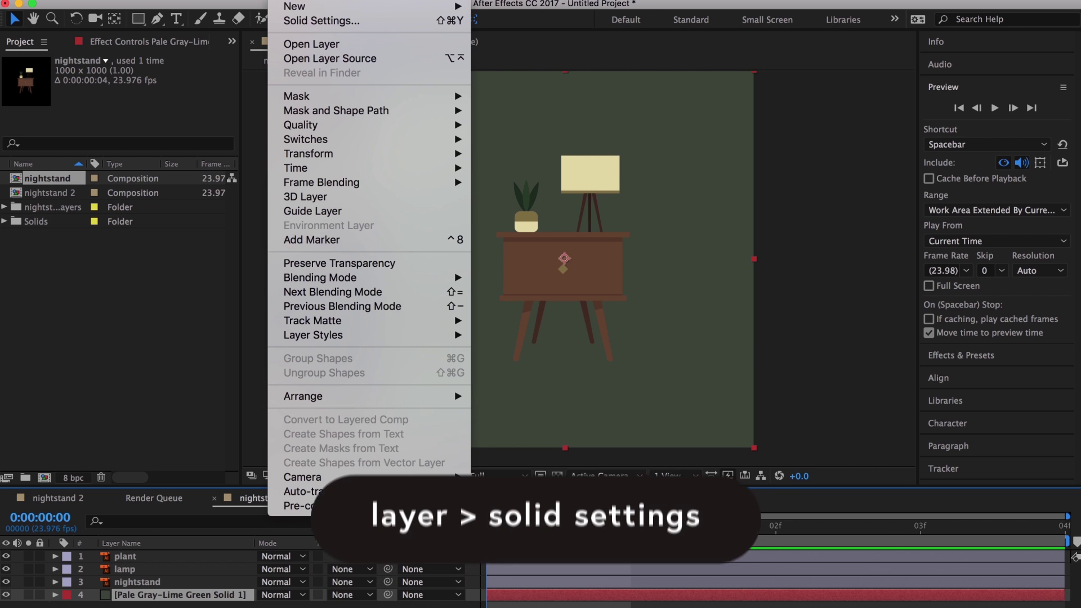
{"action": "left_click", "coordinate": [298, 21]}
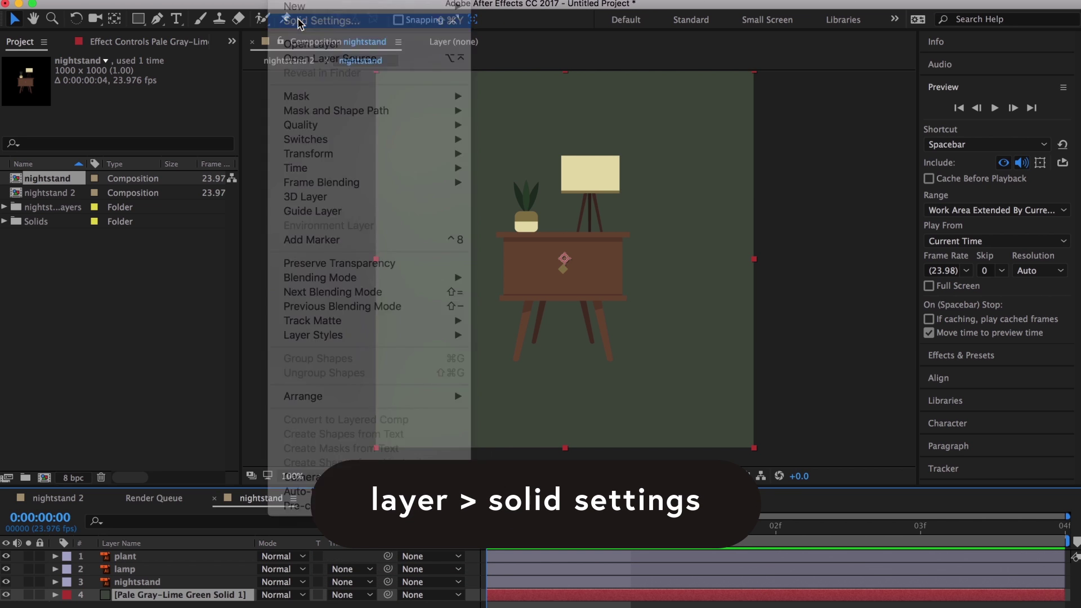
{"action": "left_click", "coordinate": [167, 325]}
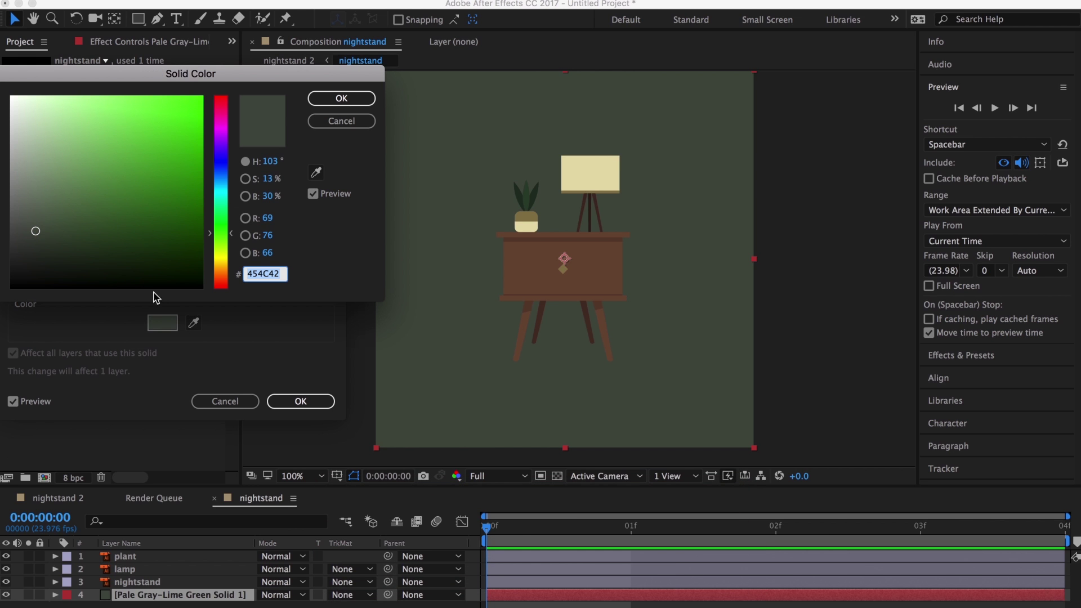
{"action": "left_click_drag", "start_coordinate": [35, 230], "coordinate": [20, 189]}
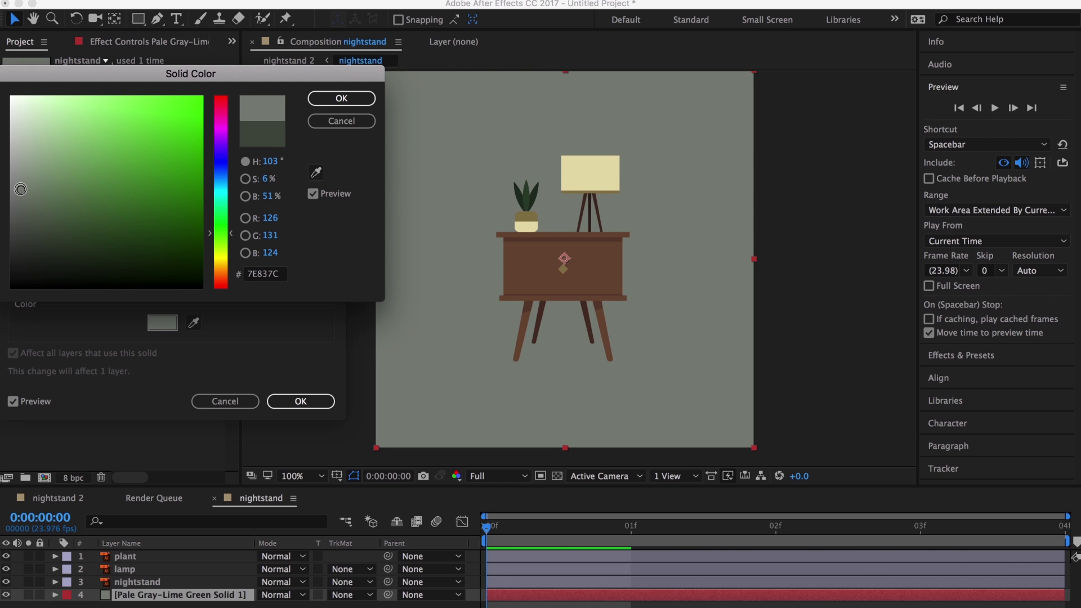
{"action": "left_click", "coordinate": [341, 98]}
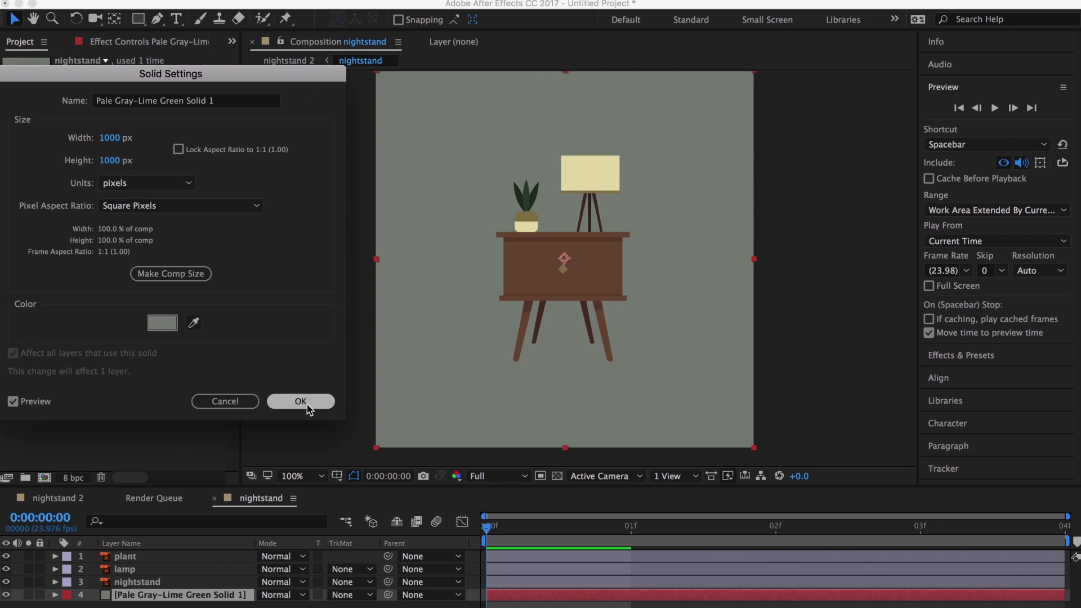
{"action": "left_click", "coordinate": [300, 402]}
{"action": "left_click", "coordinate": [827, 251]}
{"action": "key", "text": "h"}
{"action": "left_click_drag", "start_coordinate": [823, 227], "coordinate": [785, 245]}
{"action": "key", "text": "v"}
{"action": "key", "text": "space"}
{"action": "mouse_move", "coordinate": [462, 396]}
{"action": "left_mouse_down"}
{"action": "mouse_move", "coordinate": [444, 367]}
{"action": "mouse_move", "coordinate": [452, 374]}
{"action": "left_mouse_up"}
{"action": "key", "text": "g"}
{"action": "key", "text": "space"}
{"action": "left_click_drag", "start_coordinate": [499, 341], "coordinate": [492, 356]}
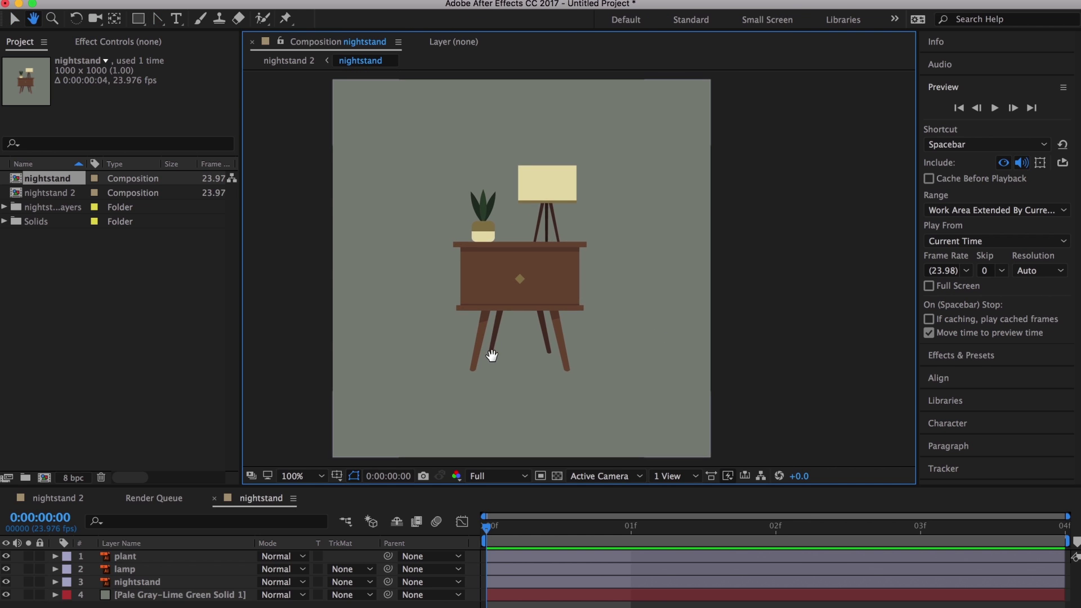
Set the nightstand composition's duration to 0:00:05:00
{"action": "left_click", "coordinate": [149, 570]}
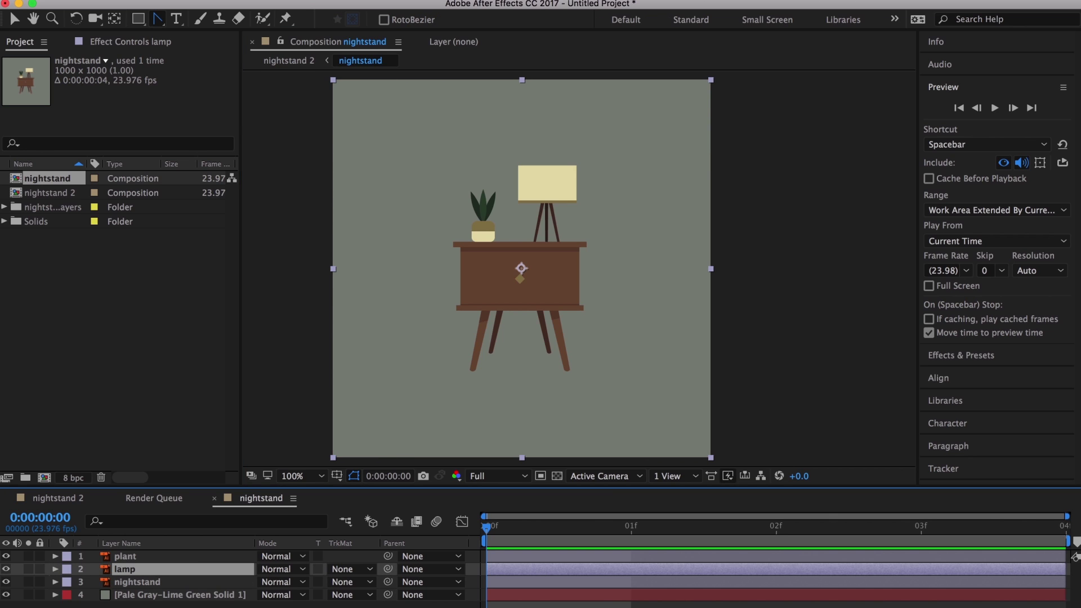
{"action": "left_click_drag", "start_coordinate": [1066, 516], "coordinate": [1069, 516]}
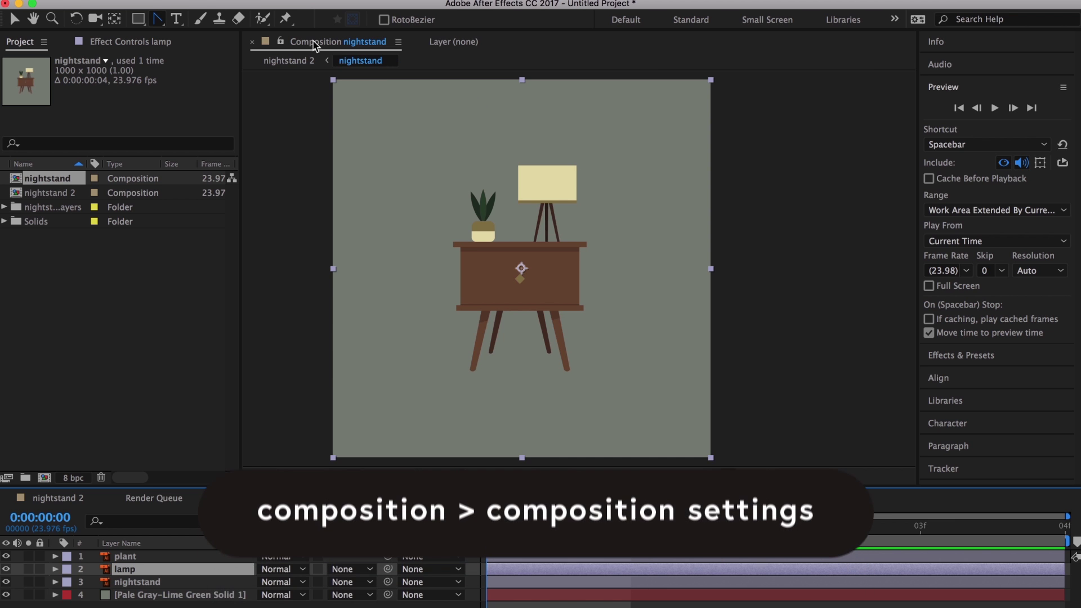
{"action": "left_click", "coordinate": [251, 1]}
{"action": "left_click", "coordinate": [267, 29]}
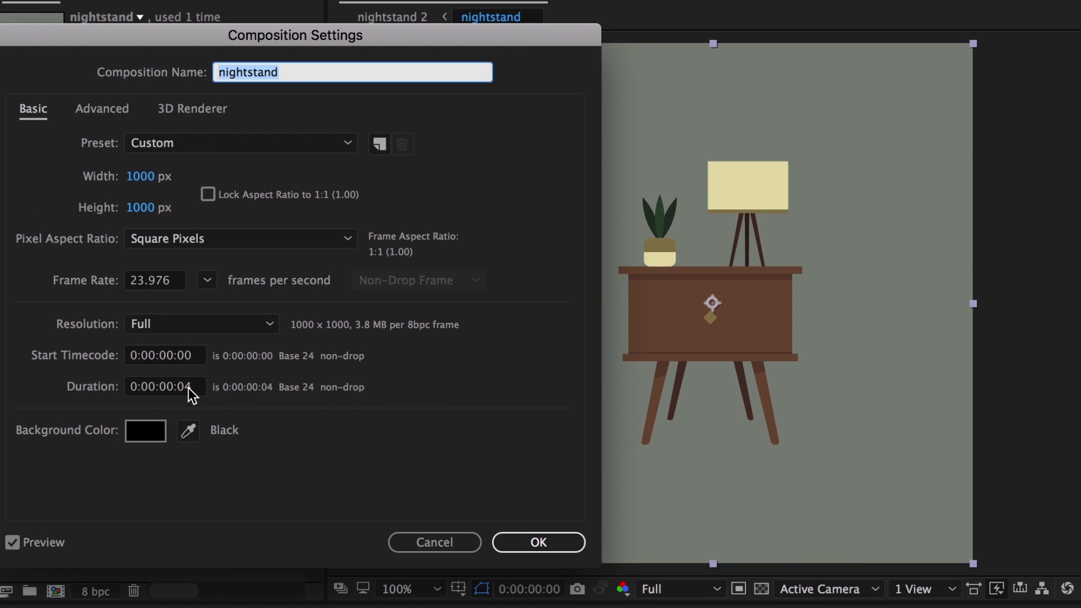
{"action": "left_click", "coordinate": [187, 389]}
{"action": "type", "text": "0"}
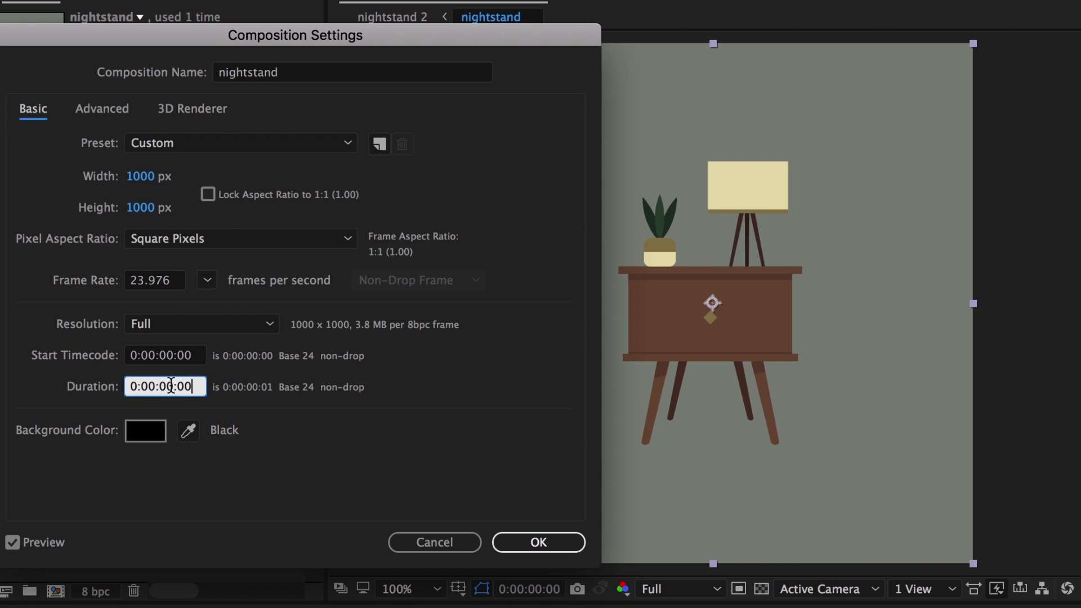
{"action": "left_click_drag", "start_coordinate": [172, 386], "coordinate": [168, 386]}
{"action": "type", "text": "5"}
{"action": "left_click", "coordinate": [526, 542]}
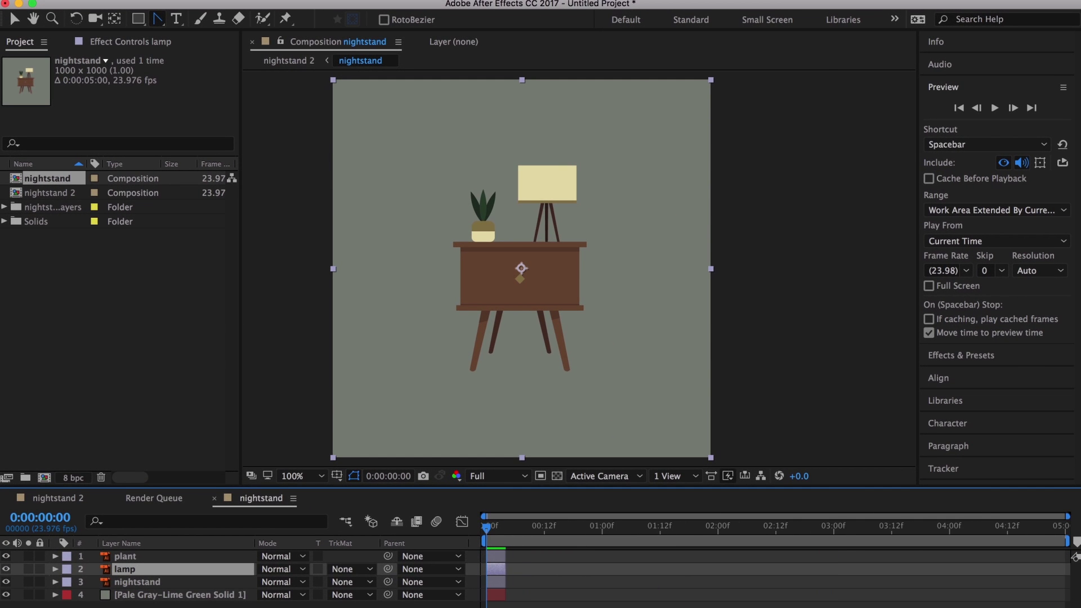
Extend the plant, lamp, nightstand and background solid layers to the full five seconds of the composition, and preview it
{"action": "left_click", "coordinate": [503, 555]}
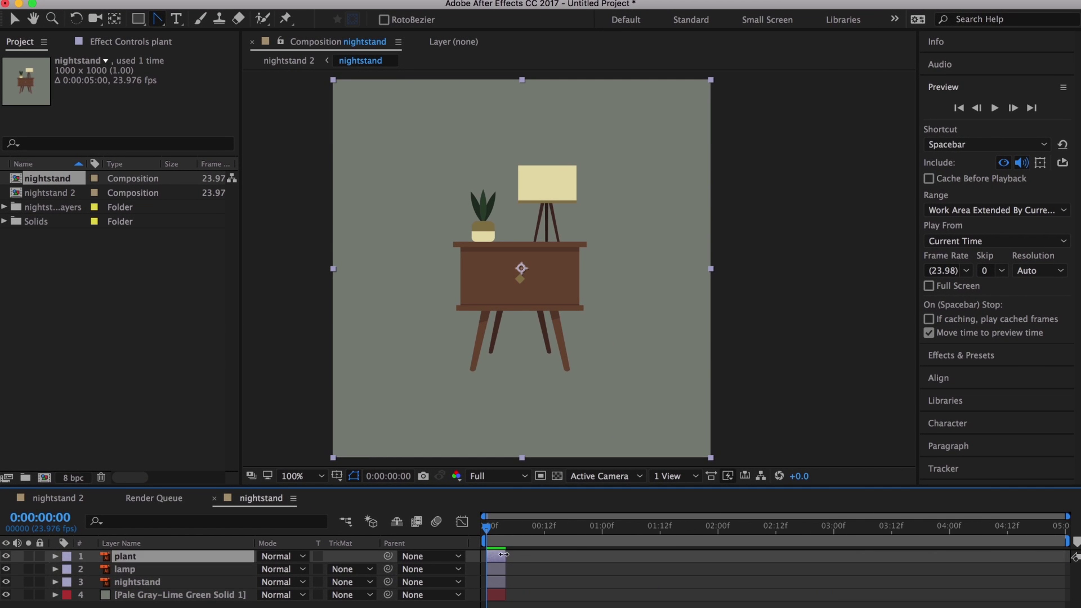
{"action": "left_click_drag", "start_coordinate": [523, 602], "coordinate": [496, 551]}
{"action": "left_click", "coordinate": [500, 555]}
{"action": "left_click", "coordinate": [497, 570], "text": "shift"}
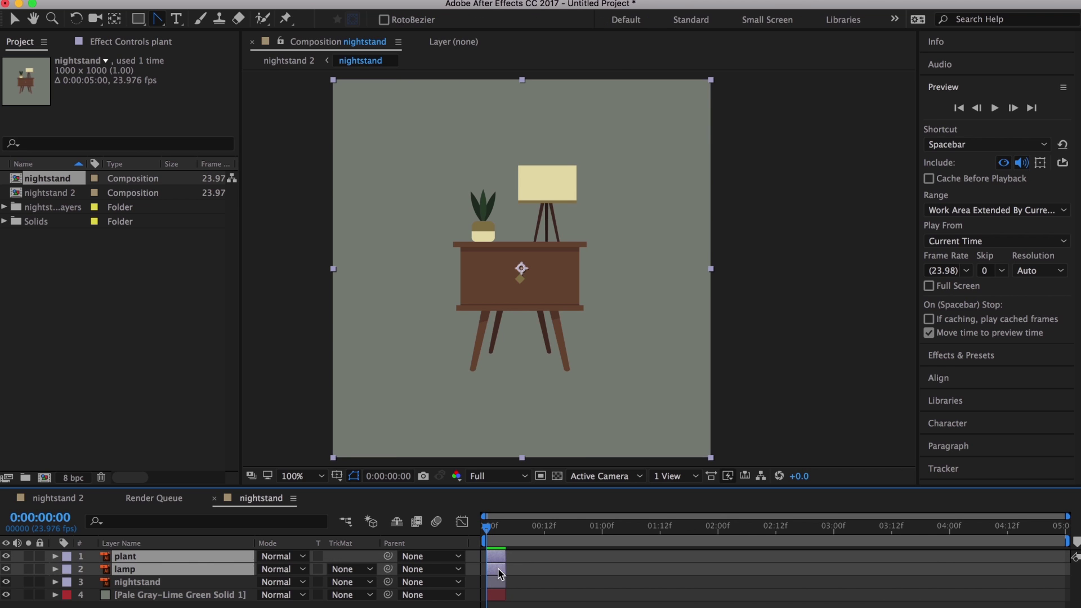
{"action": "left_click", "coordinate": [497, 583], "text": "shift"}
{"action": "left_click_drag", "start_coordinate": [498, 598], "coordinate": [498, 600]}
{"action": "left_click_drag", "start_coordinate": [508, 562], "coordinate": [1066, 598]}
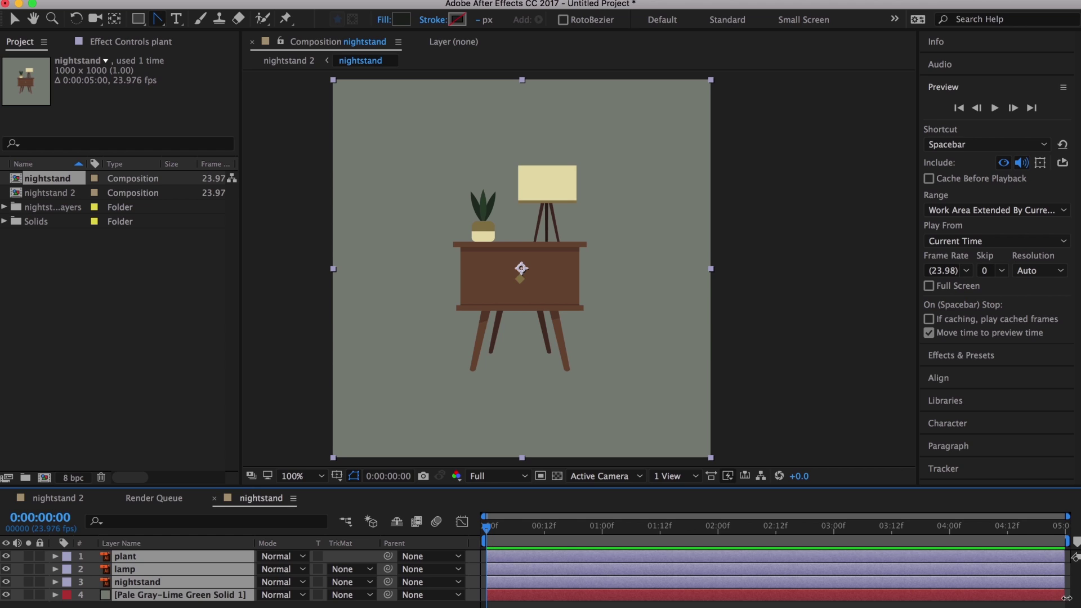
{"action": "left_click", "coordinate": [1001, 604]}
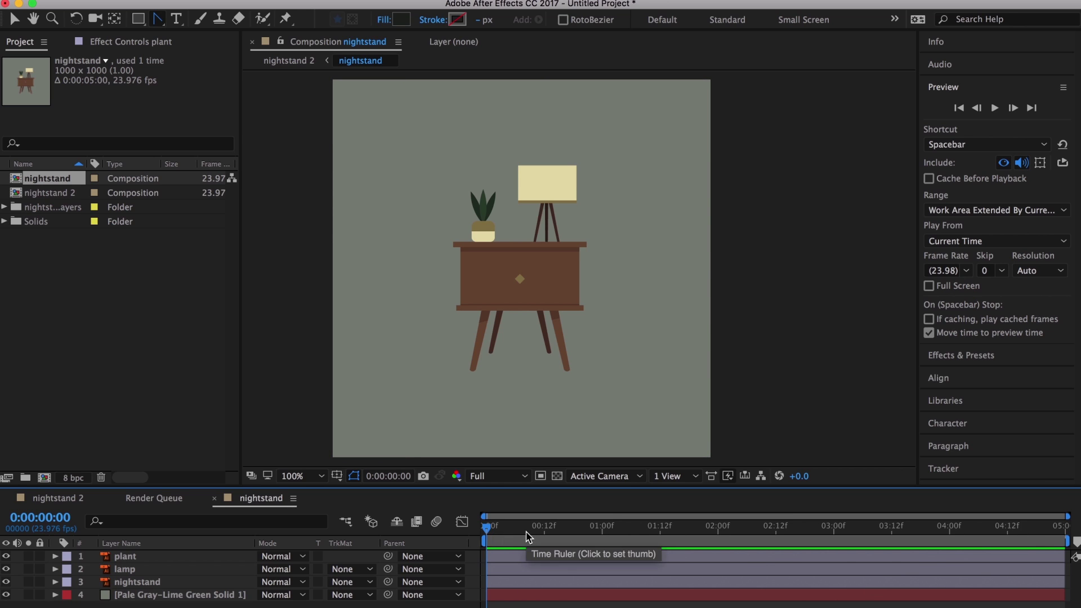
{"action": "key", "text": "space"}
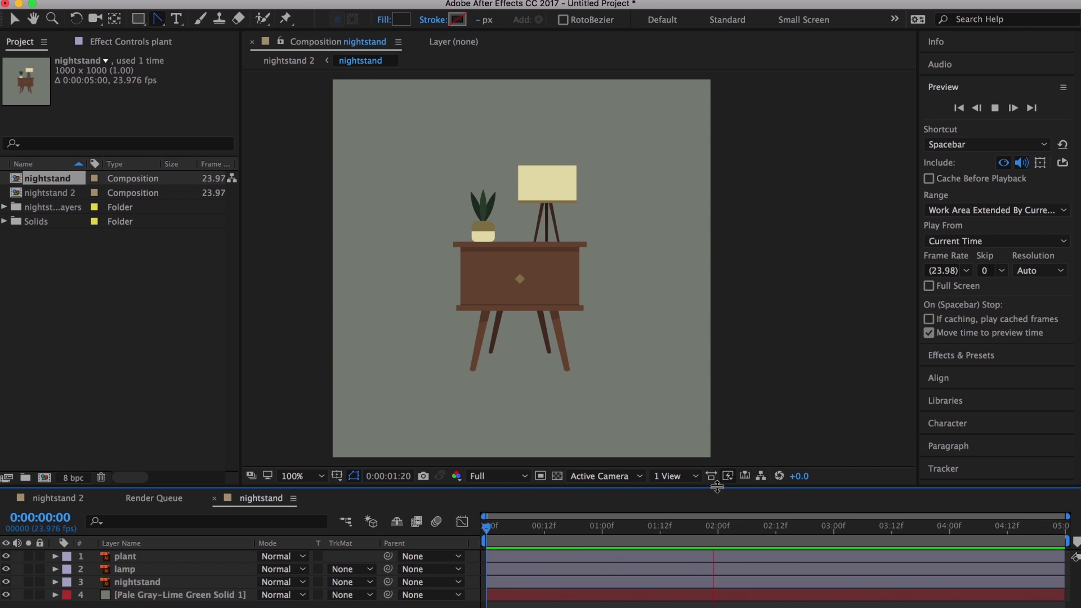
{"action": "key", "text": "space"}
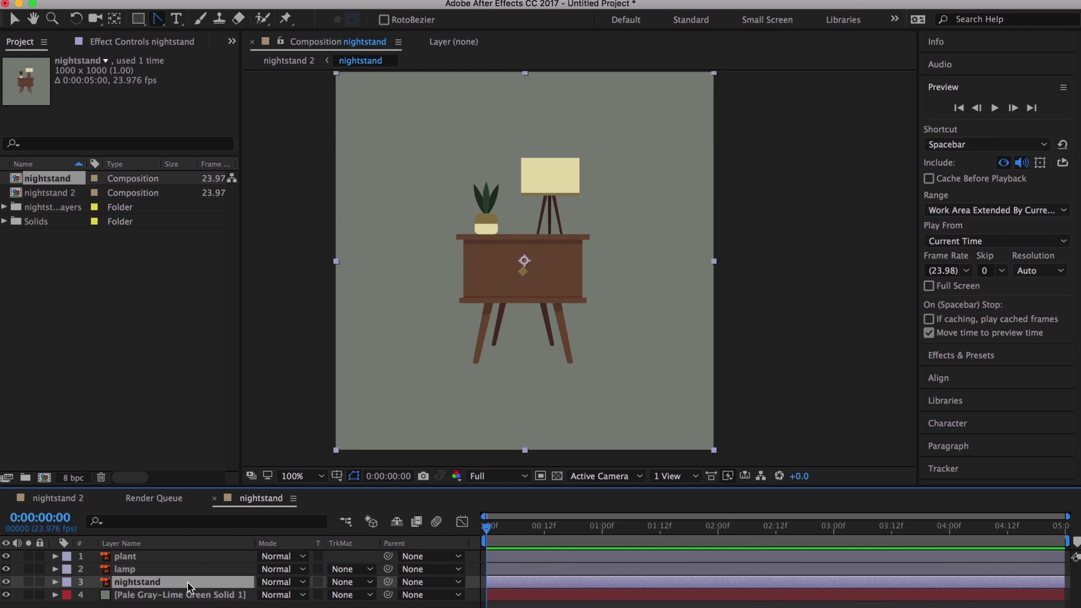
Move the nightstand layer straight down out of frame to 500, 1078 and set its first position keyframe at 0:00:00:00
{"action": "key", "text": "p"}
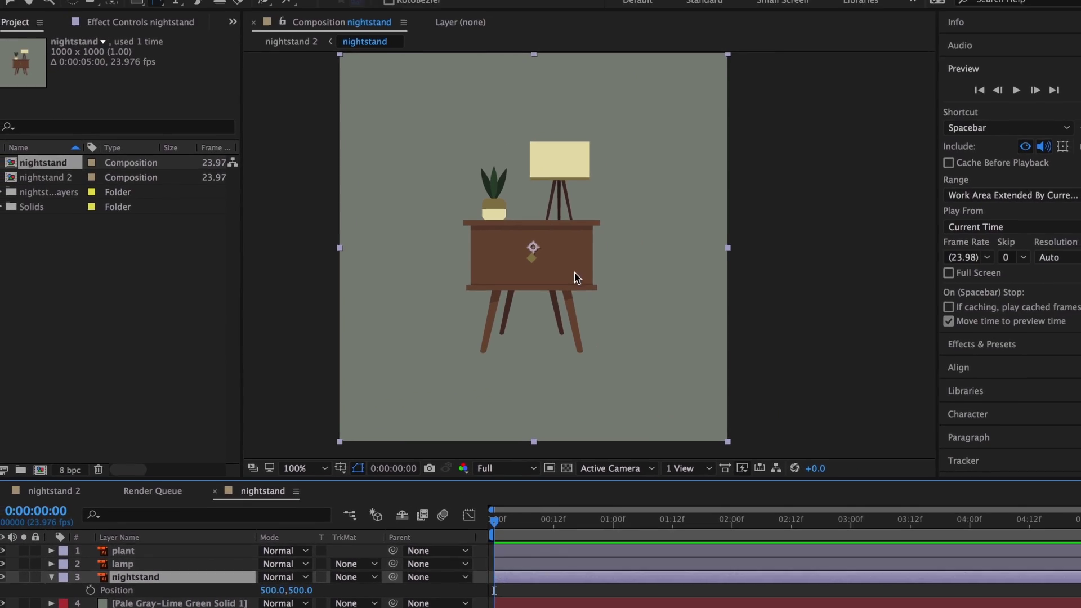
{"action": "left_click_drag", "start_coordinate": [561, 272], "coordinate": [556, 492]}
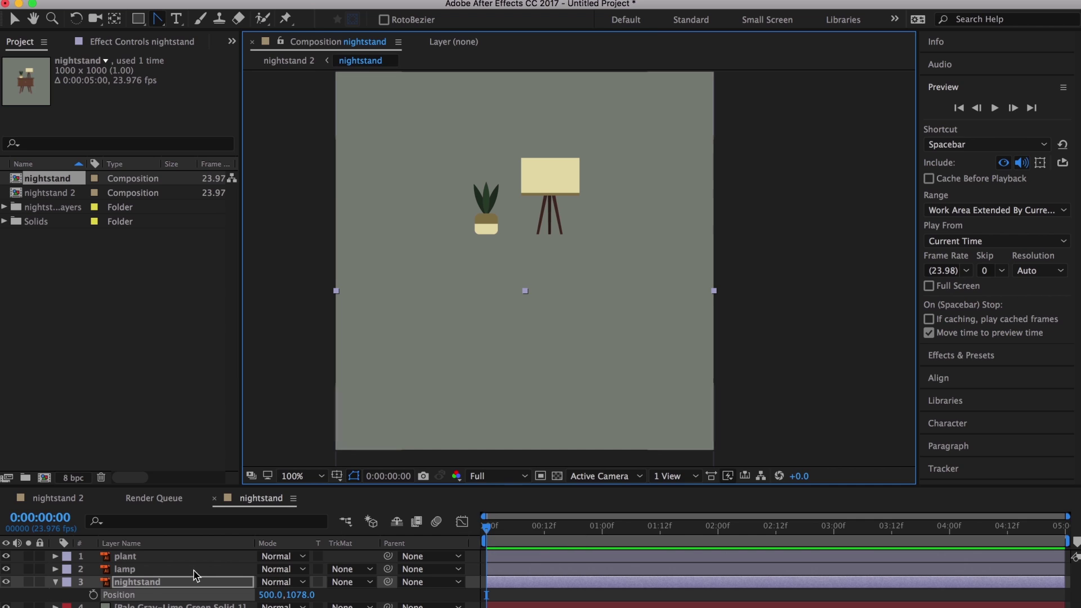
{"action": "left_click", "coordinate": [94, 595]}
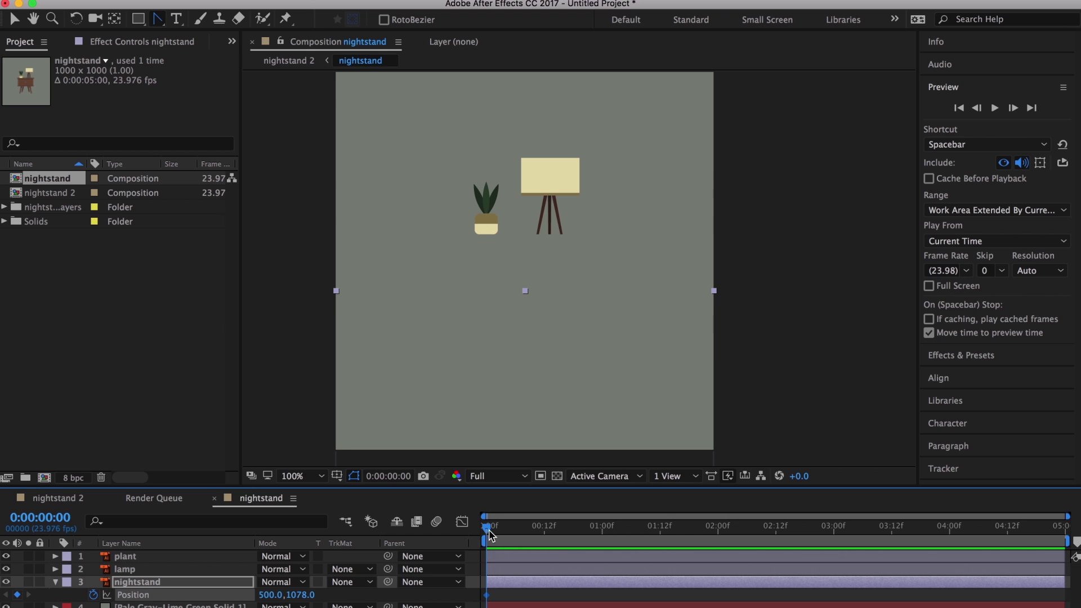
At 0:00:00:15, move the nightstand layer back up into frame to position 500, 502 for a second keyframe
{"action": "left_click_drag", "start_coordinate": [491, 533], "coordinate": [560, 535]}
{"action": "left_click_drag", "start_coordinate": [592, 434], "coordinate": [595, 366]}
{"action": "left_click_drag", "start_coordinate": [606, 441], "coordinate": [644, 221]}
Play back and scrub through the nightstand's rise to check its linear movement
{"action": "key", "text": "space"}
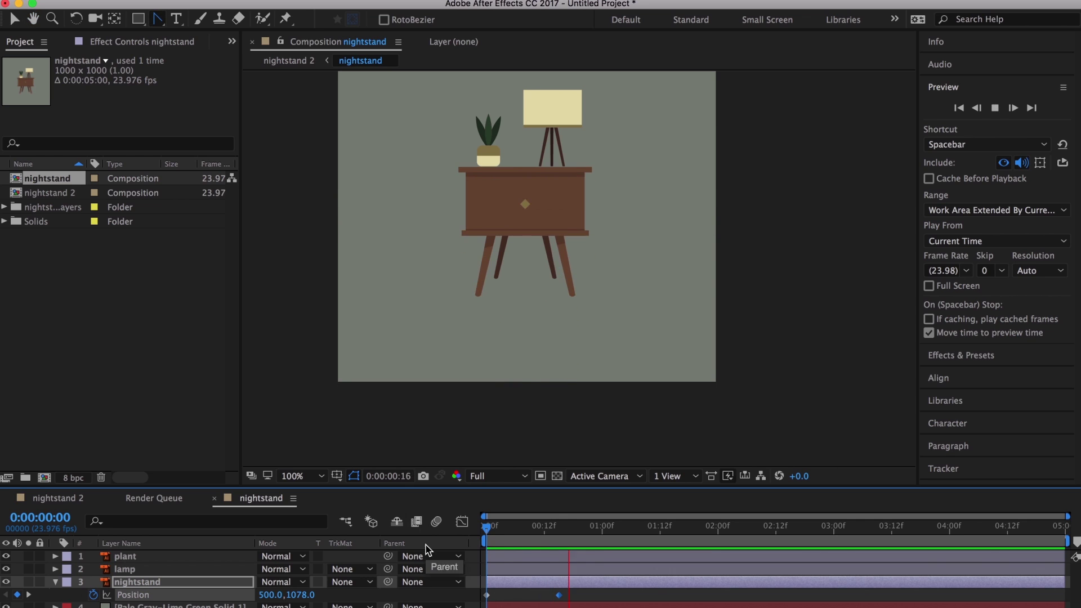
{"action": "key", "text": "space"}
{"action": "left_click_drag", "start_coordinate": [570, 400], "coordinate": [566, 459]}
{"action": "left_click", "coordinate": [791, 416]}
{"action": "left_click", "coordinate": [517, 275]}
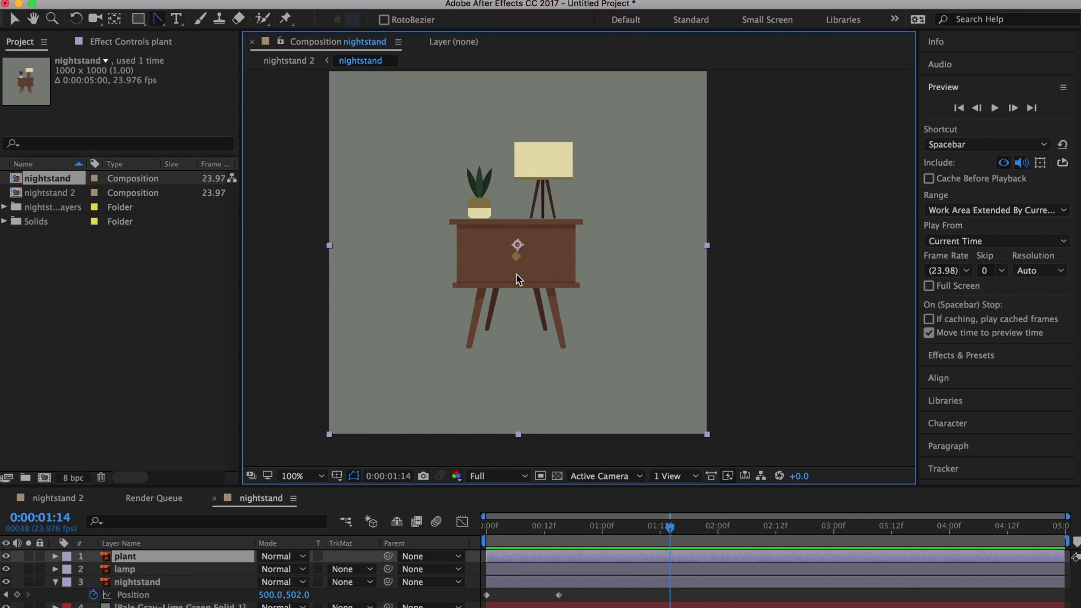
{"action": "left_click_drag", "start_coordinate": [536, 523], "coordinate": [414, 519]}
{"action": "key", "text": "space"}
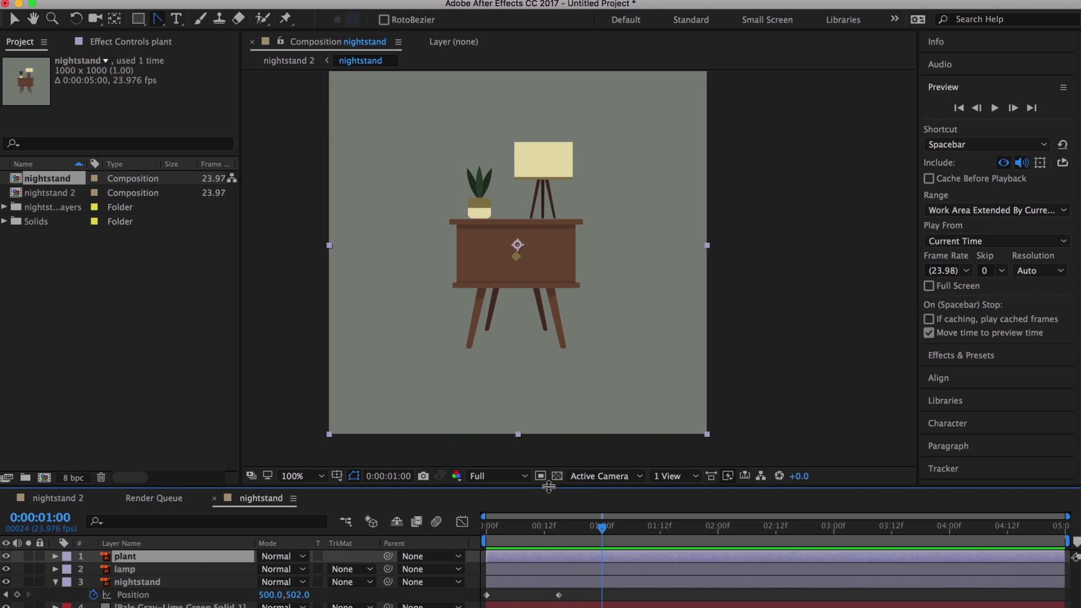
Open the Ease and wizz script, narrow its window and place it beside the composition
{"action": "left_click", "coordinate": [474, 0]}
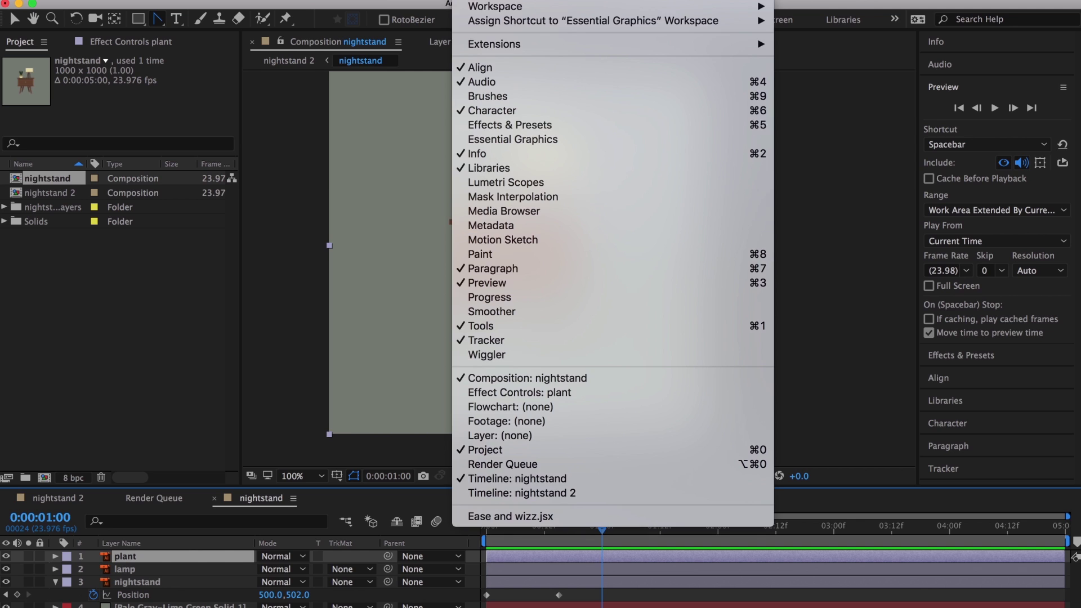
{"action": "left_click", "coordinate": [556, 525]}
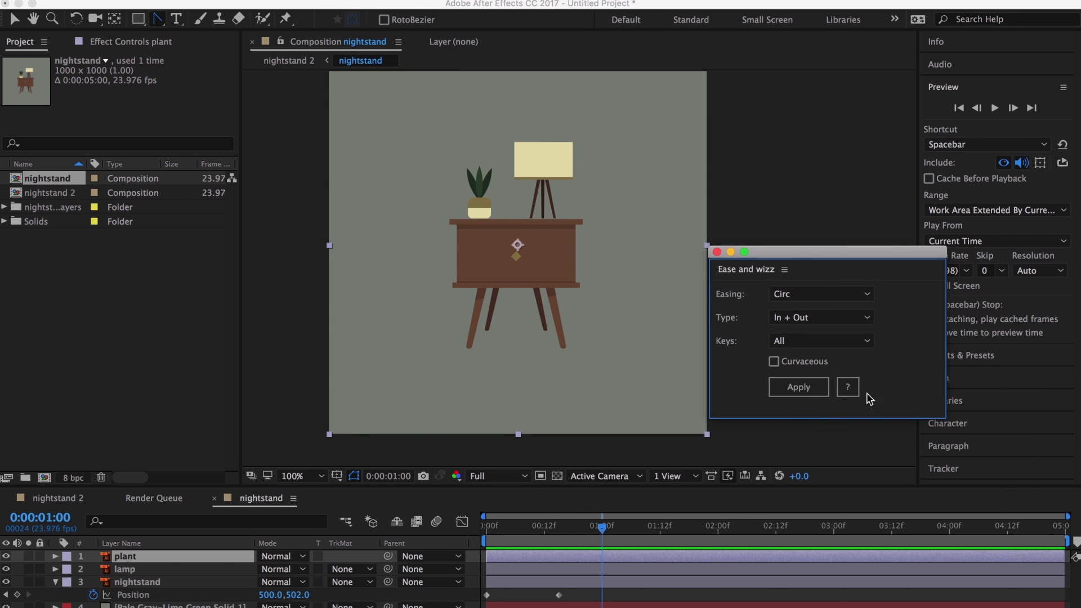
{"action": "left_click_drag", "start_coordinate": [946, 335], "coordinate": [922, 335]}
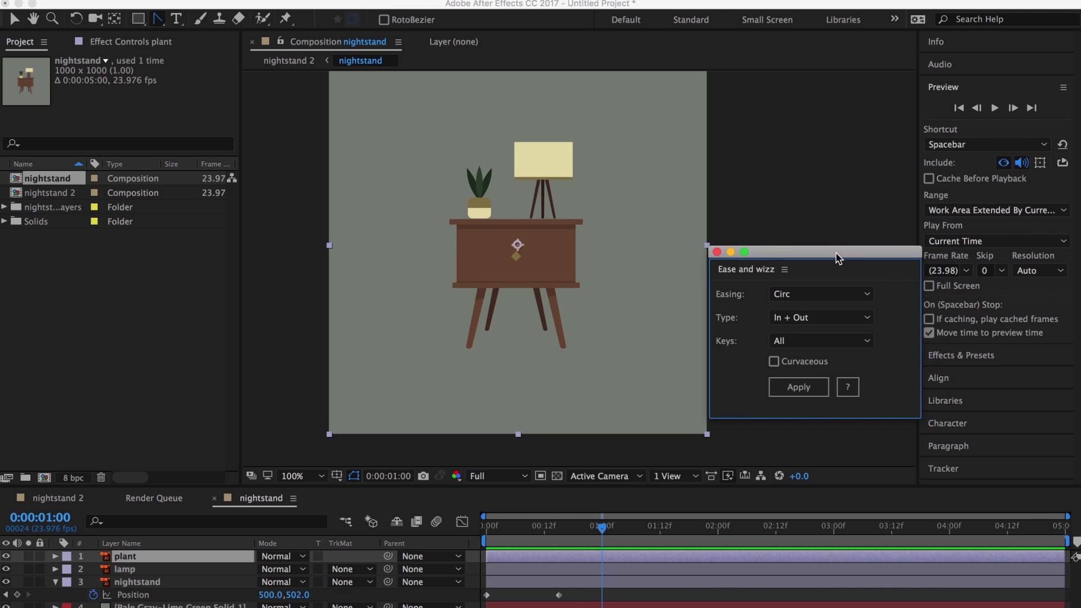
{"action": "left_click_drag", "start_coordinate": [839, 258], "coordinate": [870, 229]}
Apply Ease and wizz Circ easing, type In + Out, on all keys to both nightstand position keyframes
{"action": "left_click", "coordinate": [586, 600]}
{"action": "left_click_drag", "start_coordinate": [596, 598], "coordinate": [474, 595]}
{"action": "scroll", "coordinate": [806, 451], "scroll_direction": "up", "scroll_amount": 3}
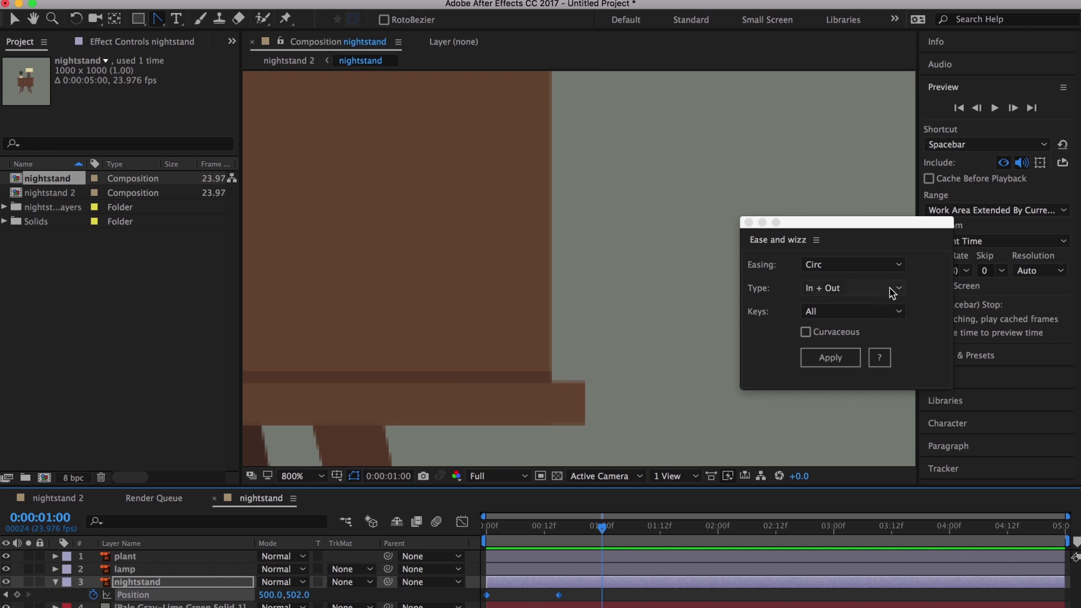
{"action": "key", "text": "comma"}
{"action": "key", "text": "comma"}
{"action": "left_click_drag", "start_coordinate": [703, 309], "coordinate": [756, 296]}
{"action": "left_click", "coordinate": [854, 264]}
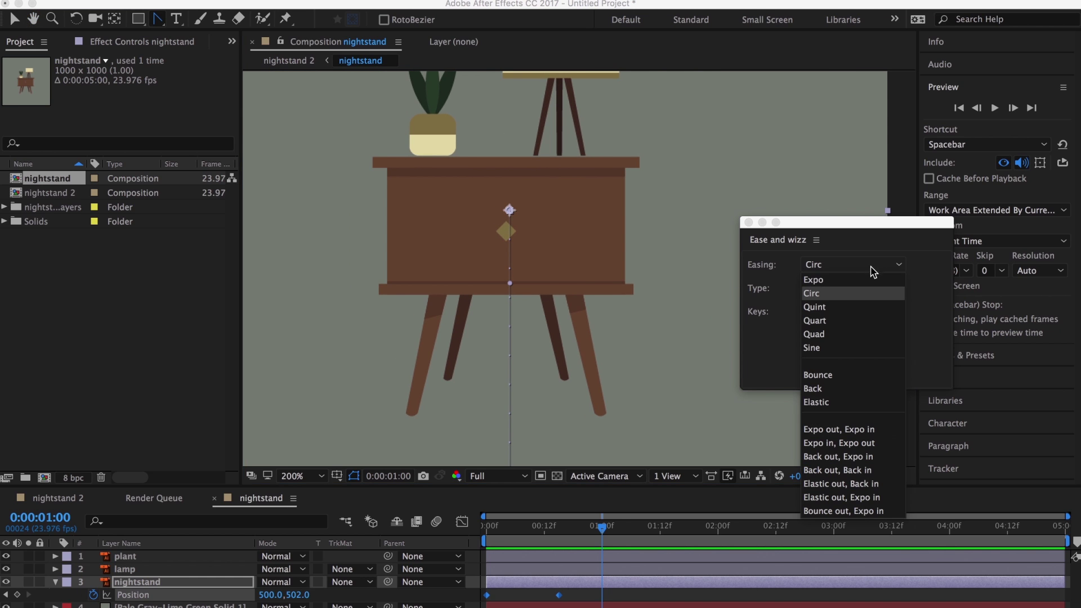
{"action": "left_click", "coordinate": [837, 293]}
{"action": "left_click", "coordinate": [843, 360]}
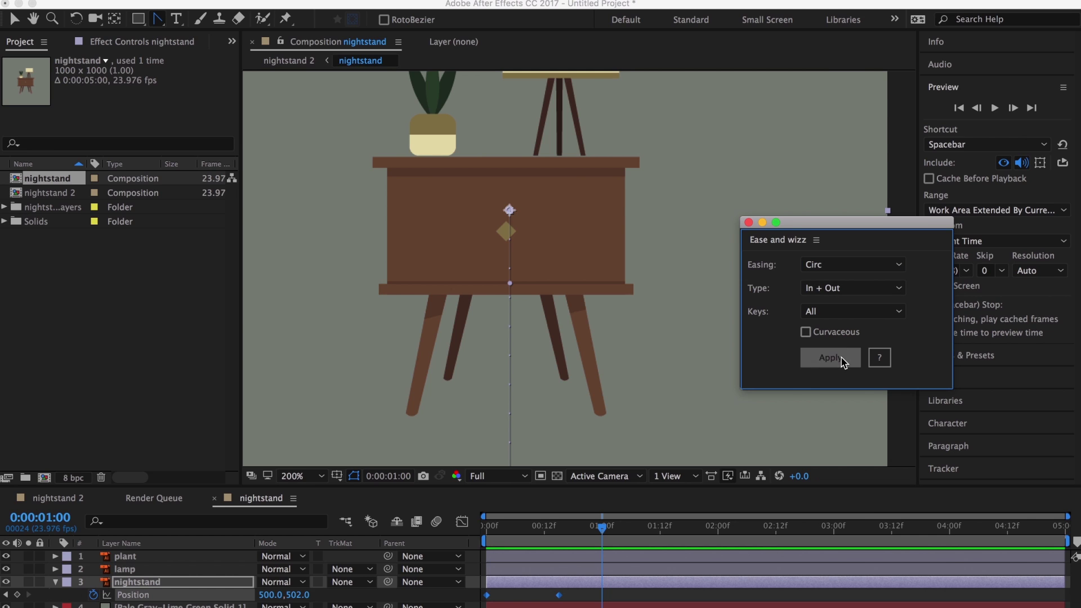
Preview the eased nightstand movement from the start, and scrub to its end keyframe at 0:00:00:15
{"action": "left_click", "coordinate": [639, 424]}
{"action": "key", "text": "comma"}
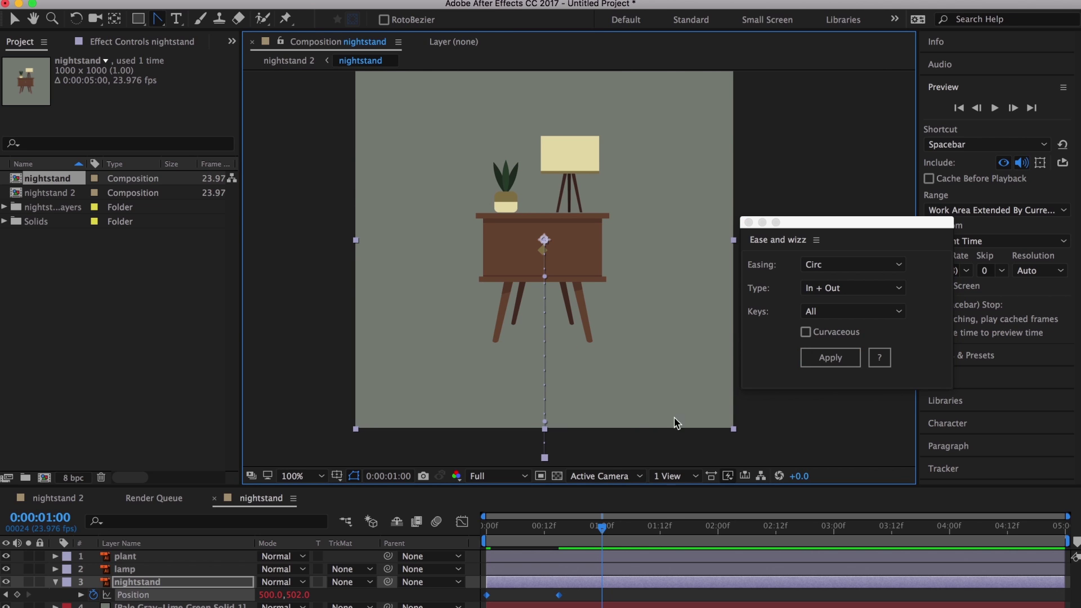
{"action": "left_click_drag", "start_coordinate": [603, 532], "coordinate": [445, 523]}
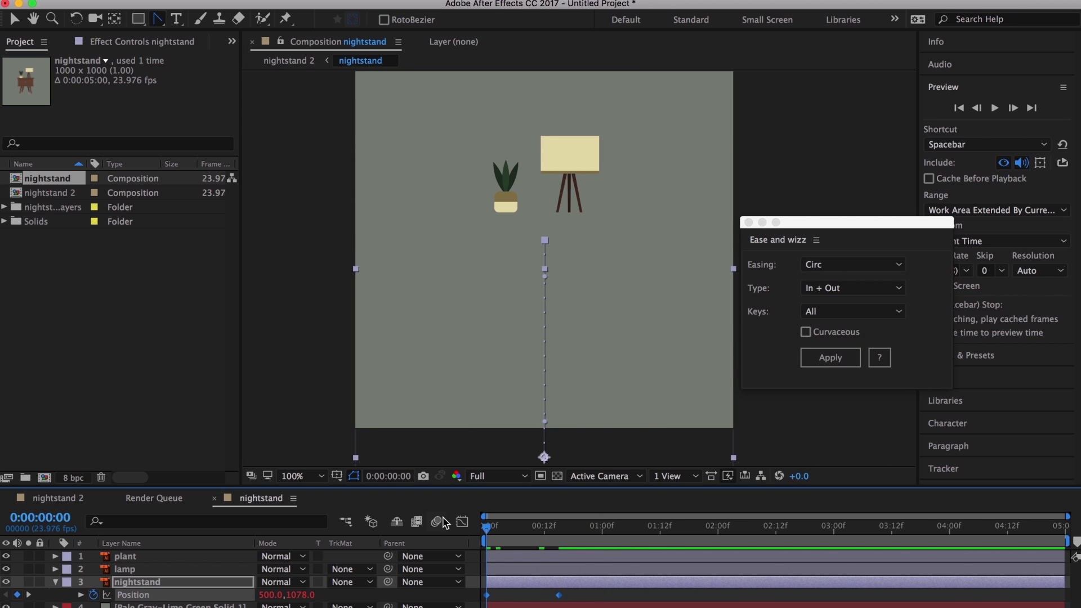
{"action": "key", "text": "space"}
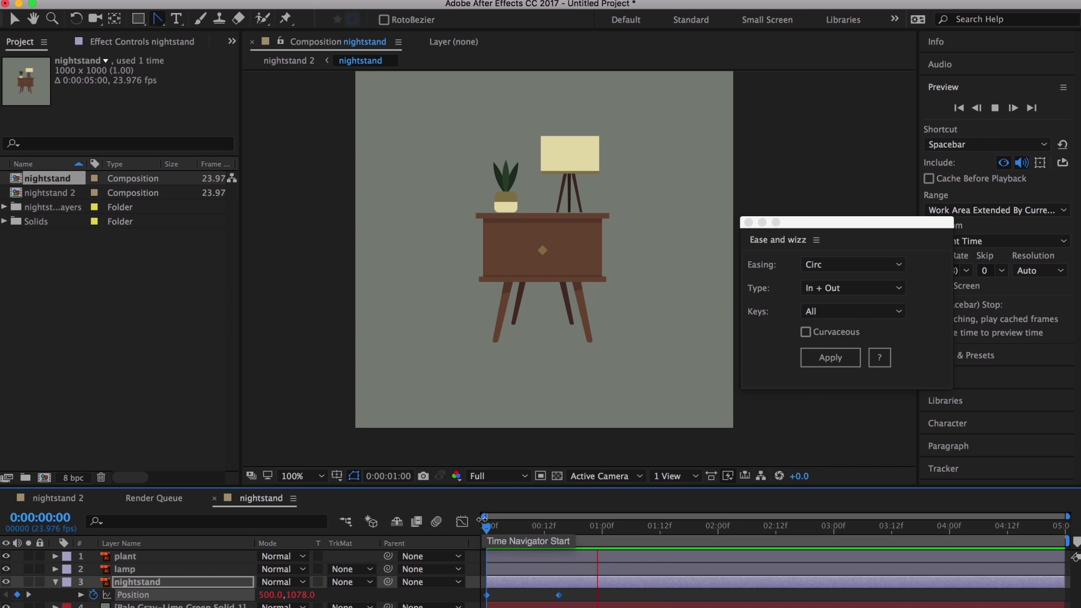
{"action": "key", "text": "space"}
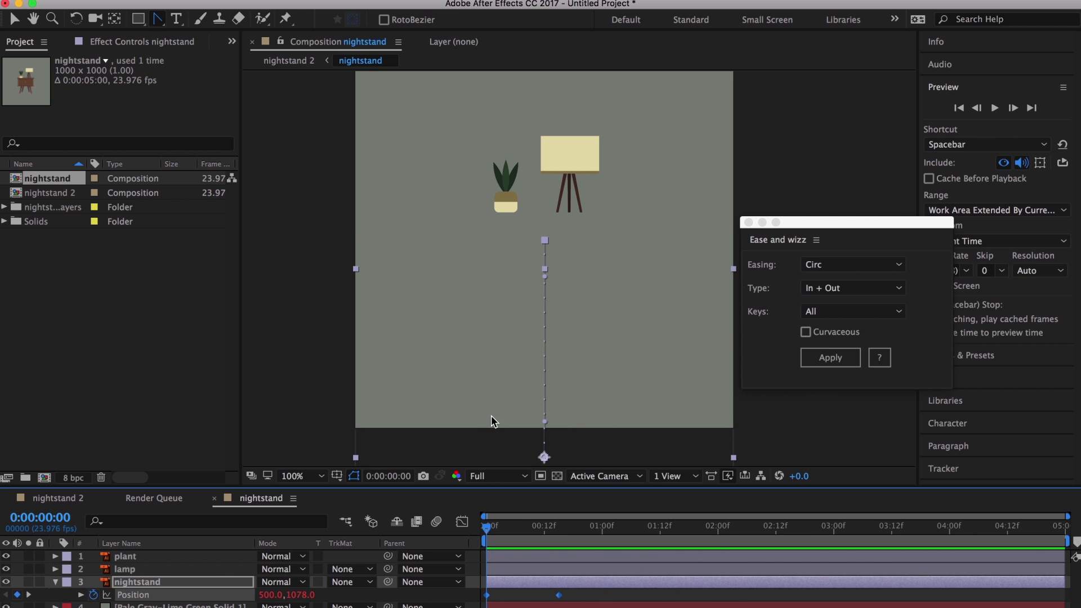
{"action": "key", "text": "space"}
{"action": "left_click_drag", "start_coordinate": [490, 529], "coordinate": [556, 529]}
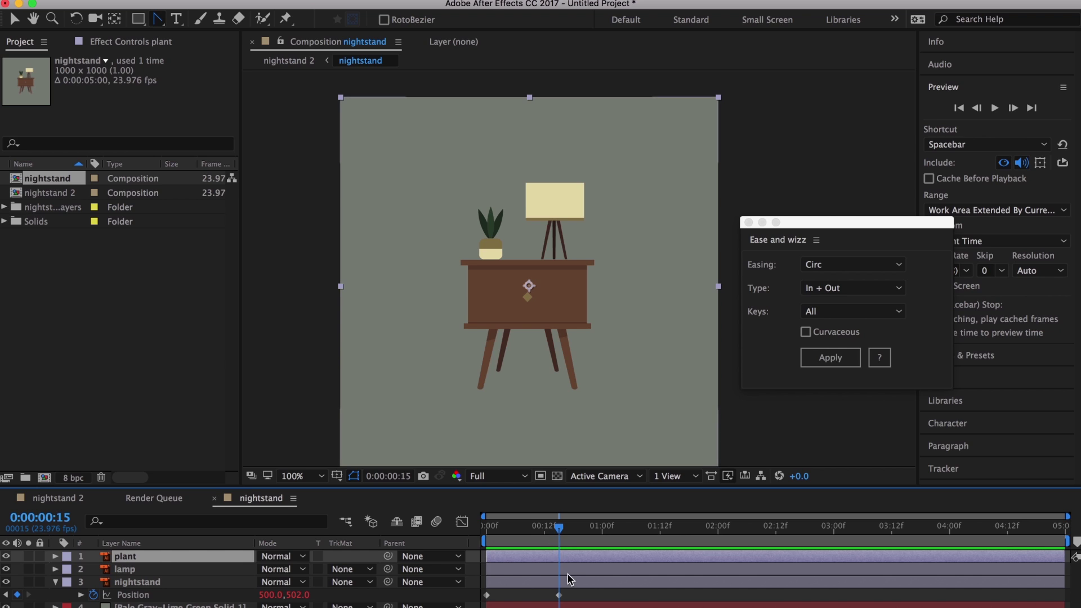
Enable motion blur for the composition and for the plant, lamp and nightstand layers
{"action": "left_click", "coordinate": [437, 522]}
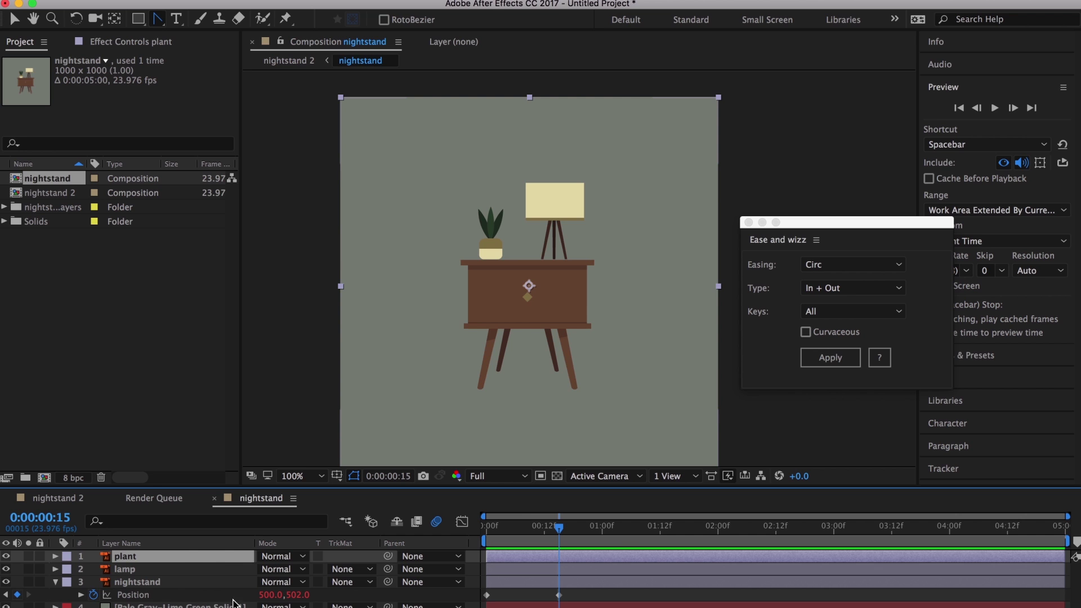
{"action": "left_click", "coordinate": [170, 584]}
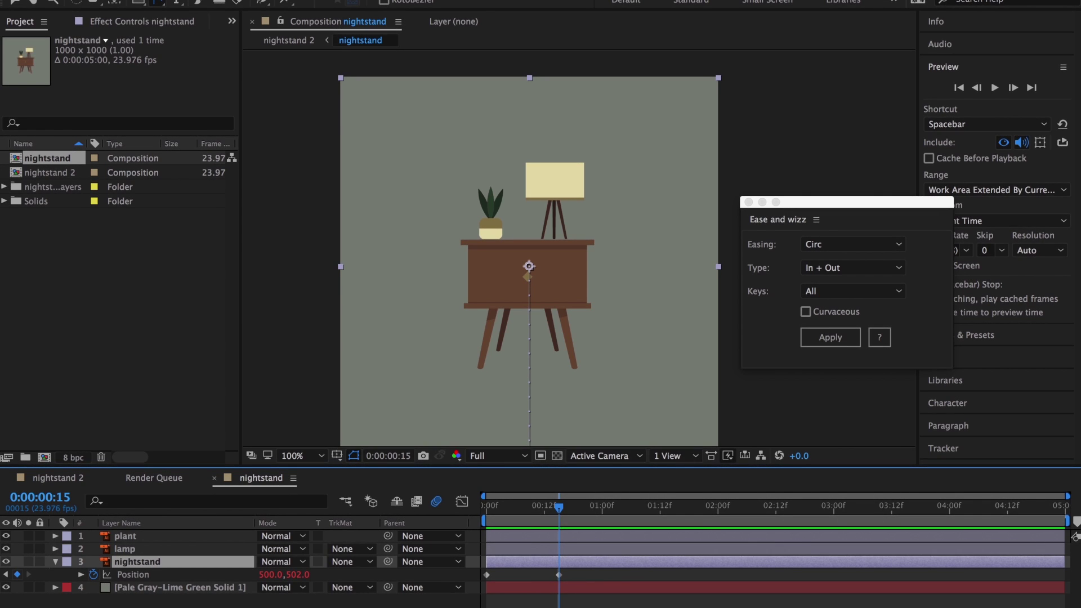
{"action": "left_click", "coordinate": [328, 607]}
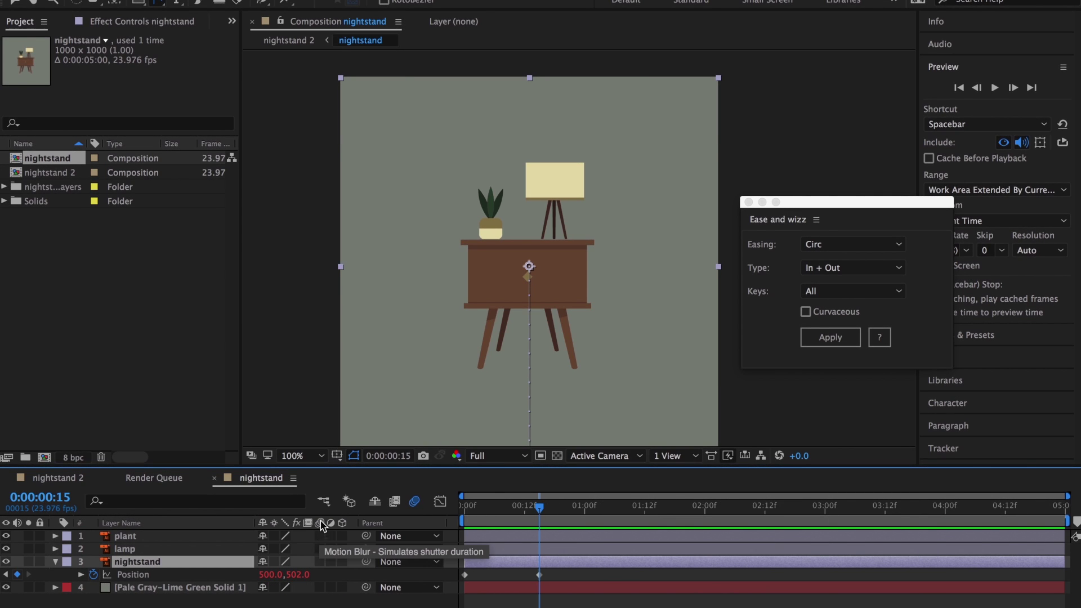
{"action": "left_click_drag", "start_coordinate": [325, 540], "coordinate": [323, 564]}
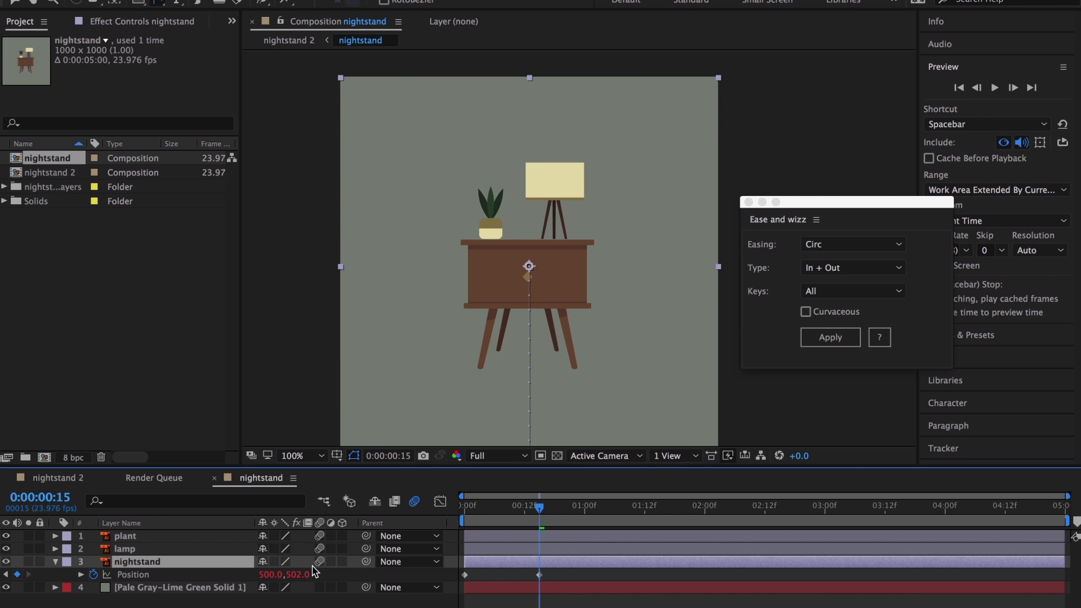
Play the nightstand animation from the start and scrub to mid-movement to examine the motion blur
{"action": "left_click", "coordinate": [533, 513]}
{"action": "left_click_drag", "start_coordinate": [533, 513], "coordinate": [464, 513]}
{"action": "key", "text": "space"}
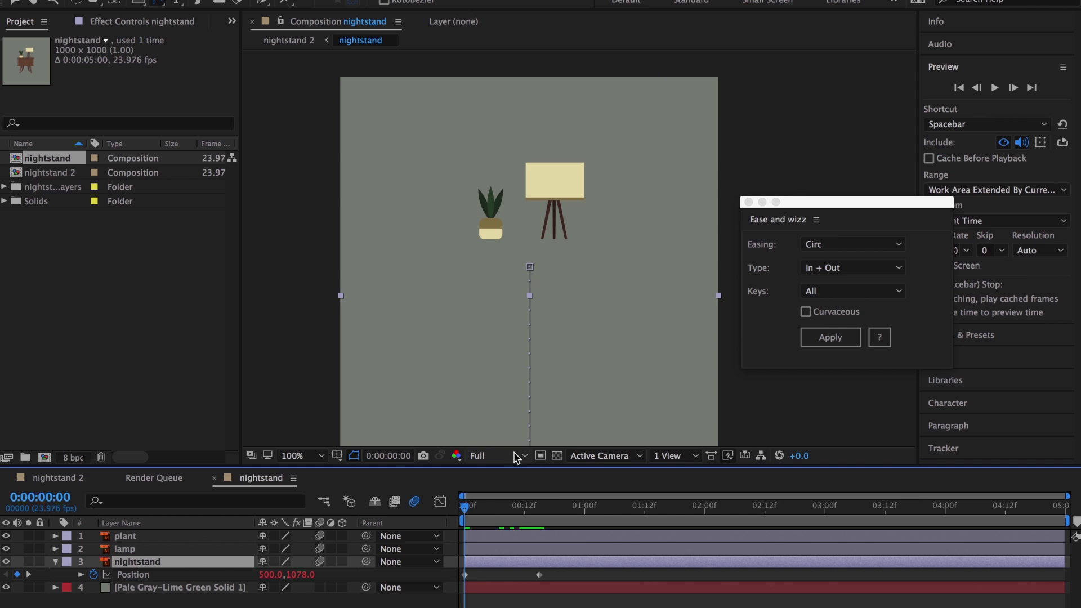
{"action": "key", "text": "space"}
{"action": "left_click_drag", "start_coordinate": [540, 513], "coordinate": [504, 512]}
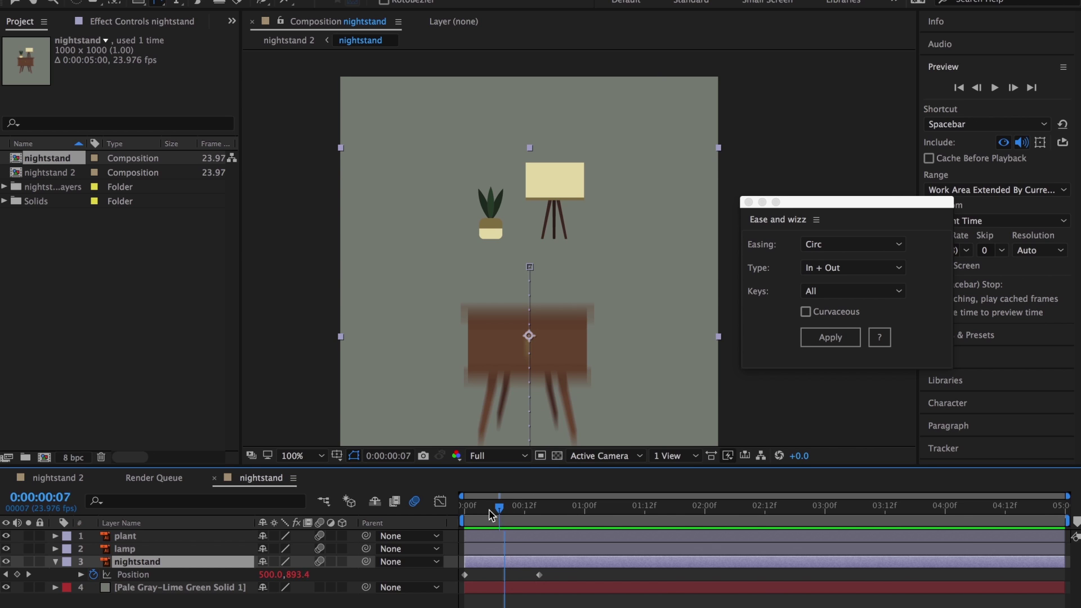
{"action": "left_click", "coordinate": [464, 511]}
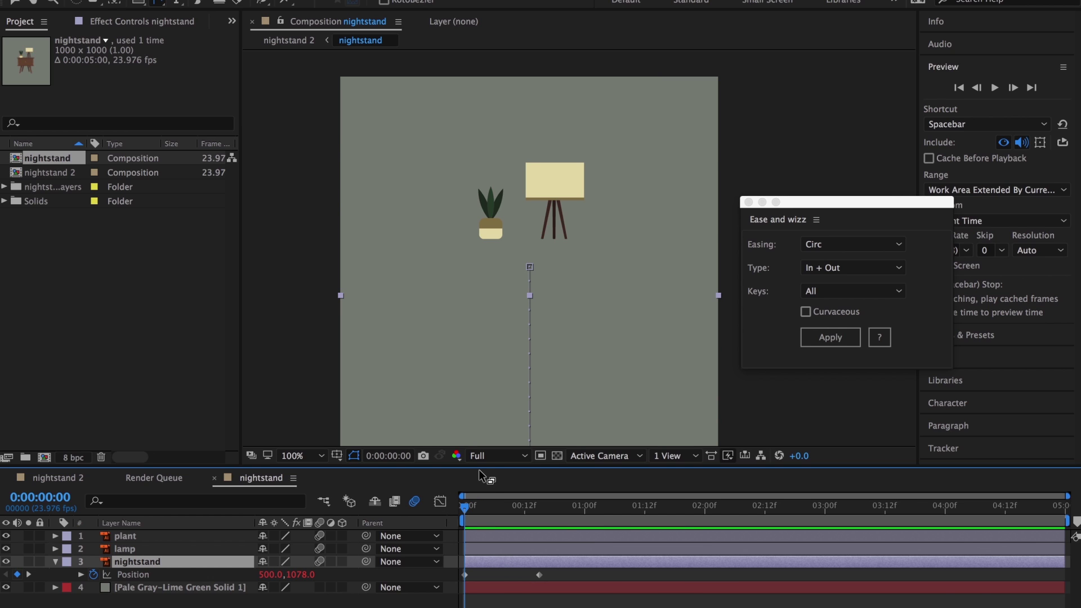
{"action": "key", "text": "space"}
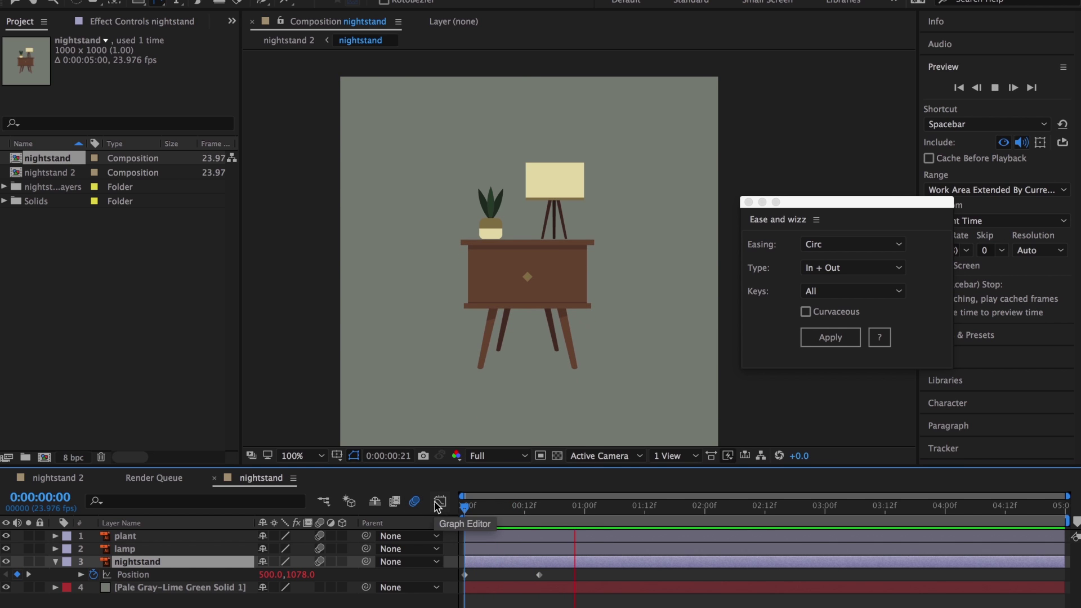
{"action": "key", "text": "space"}
{"action": "key", "text": "space"}
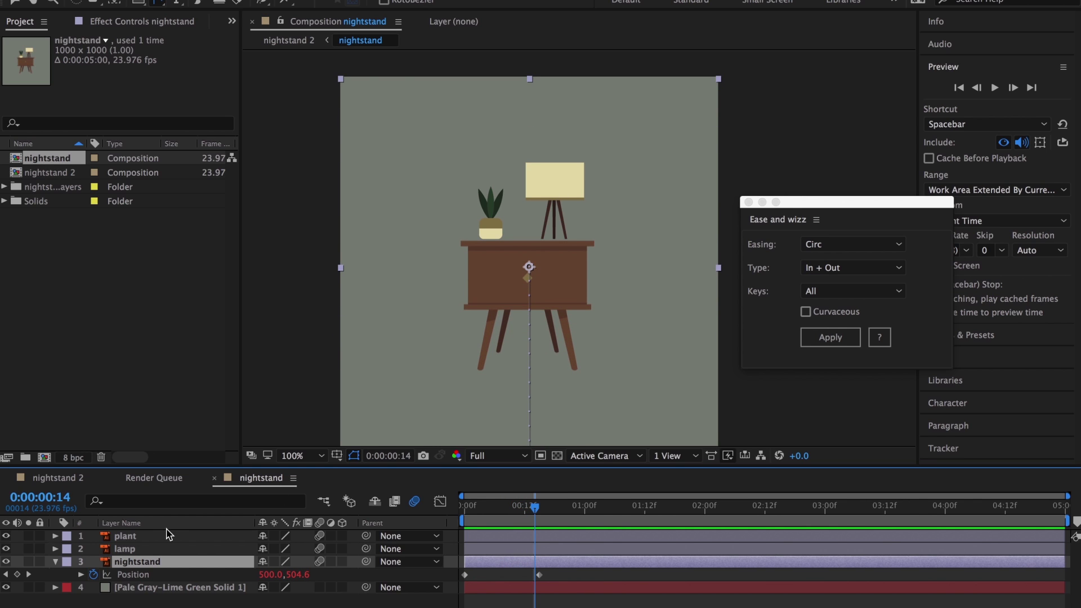
Set a position keyframe of 500, 500 for the lamp layer at 0:00:00:15
{"action": "left_click", "coordinate": [135, 550]}
{"action": "left_click_drag", "start_coordinate": [533, 518], "coordinate": [539, 514]}
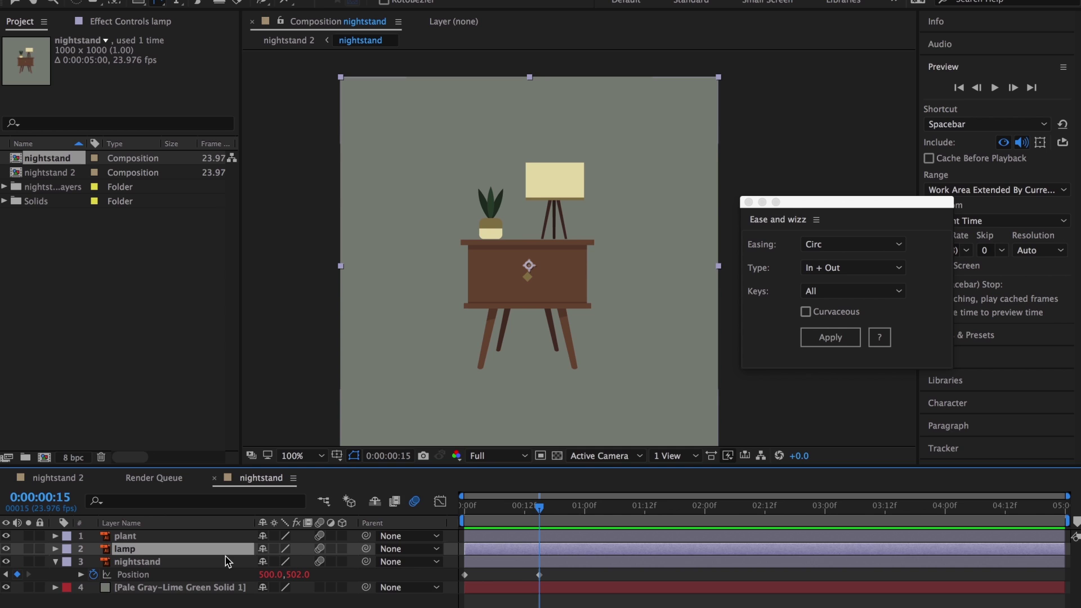
{"action": "key", "text": "p"}
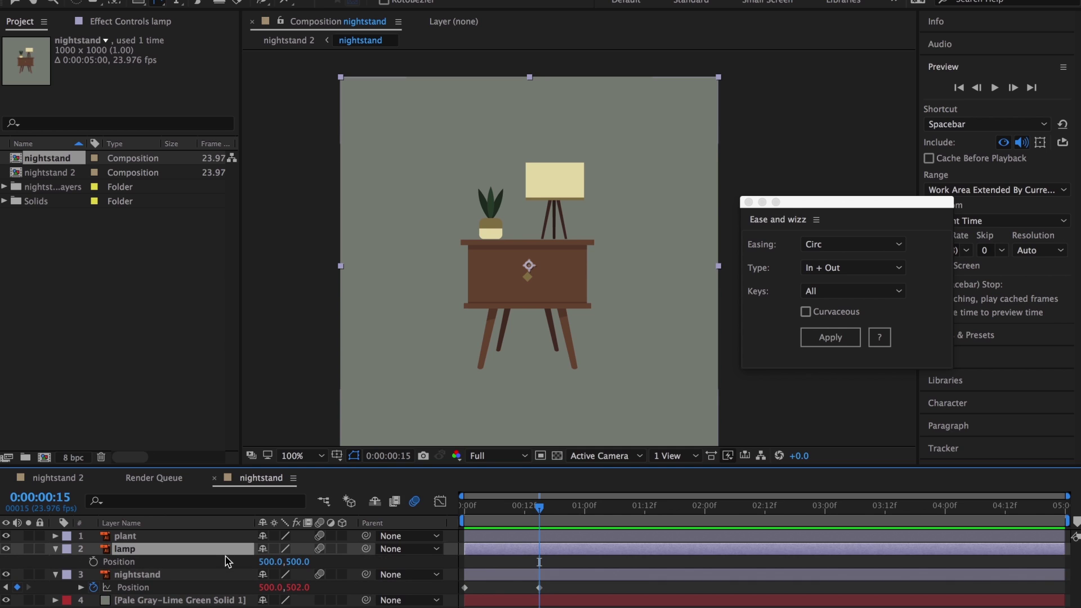
{"action": "left_click", "coordinate": [93, 562]}
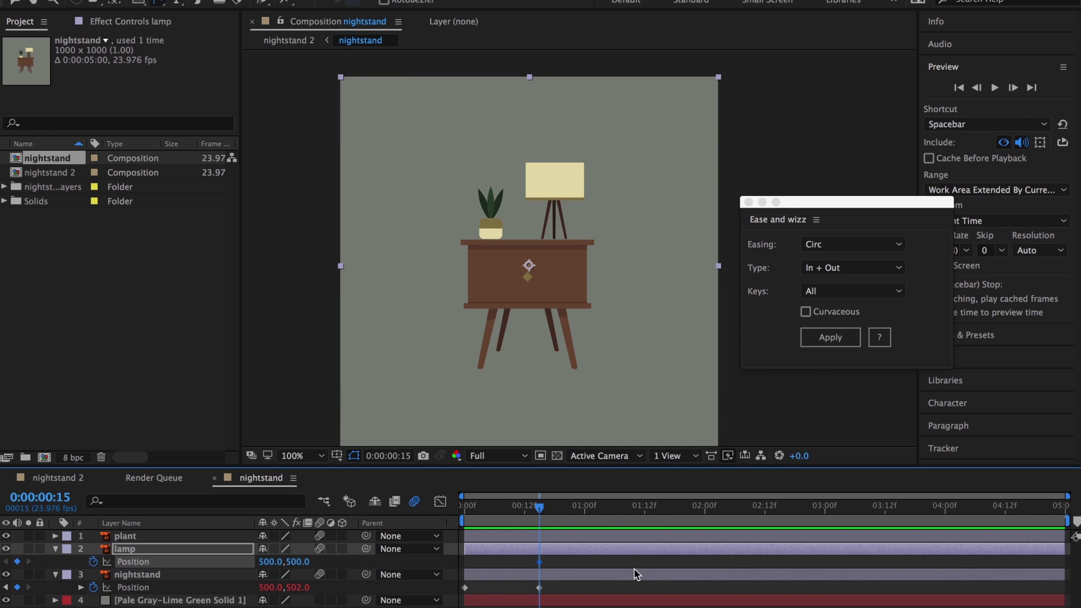
Keyframe the lamp's position at 500, 52 above the scene at 0:00:00:00, and preview its drop
{"action": "left_click_drag", "start_coordinate": [539, 507], "coordinate": [462, 509]}
{"action": "left_click_drag", "start_coordinate": [569, 207], "coordinate": [575, 22]}
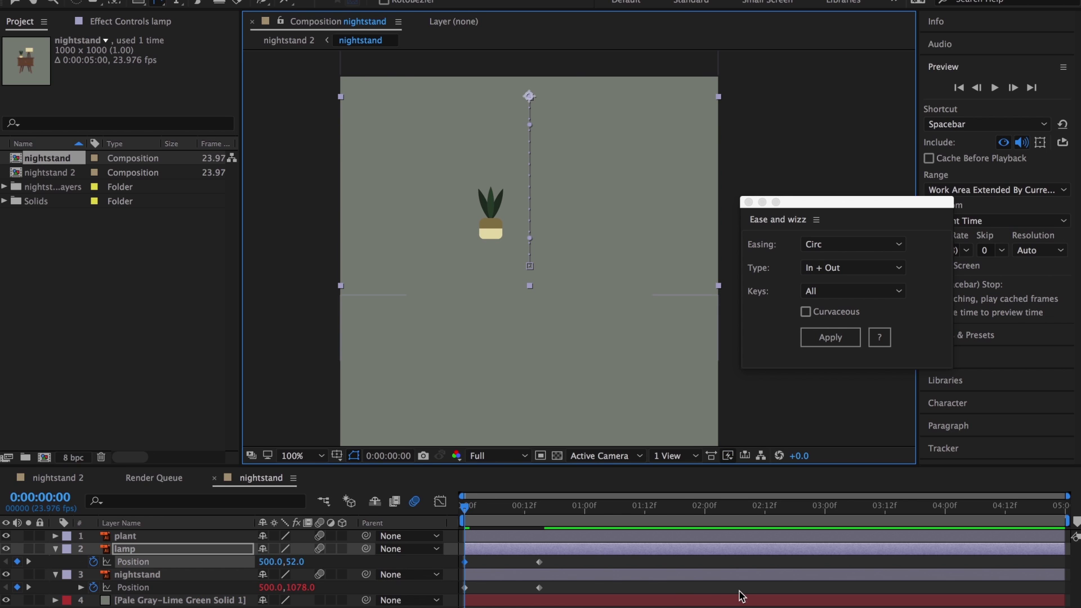
{"action": "key", "text": "space"}
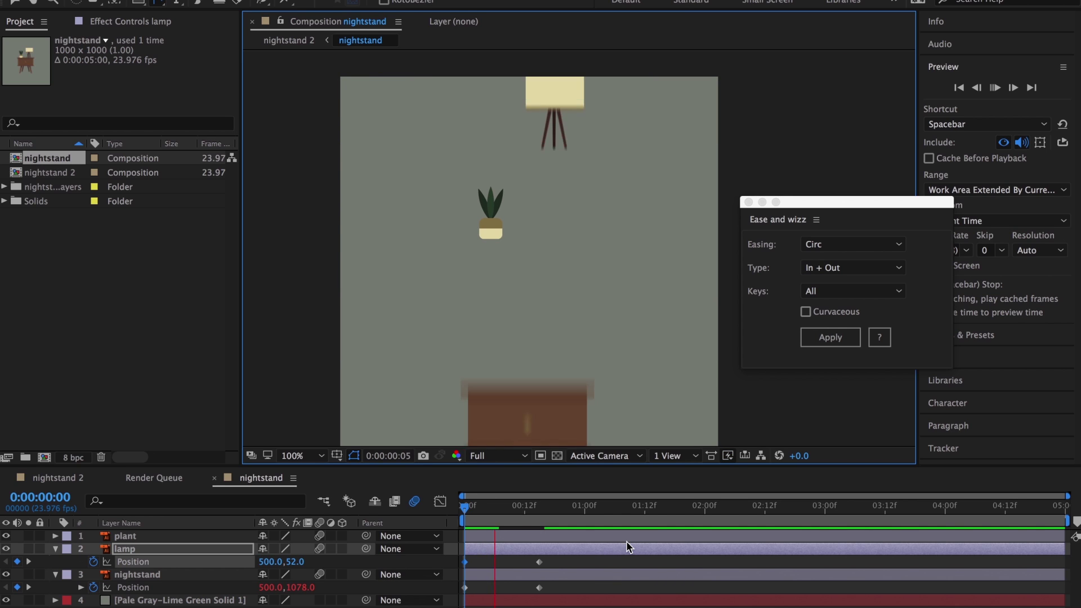
{"action": "key", "text": "space"}
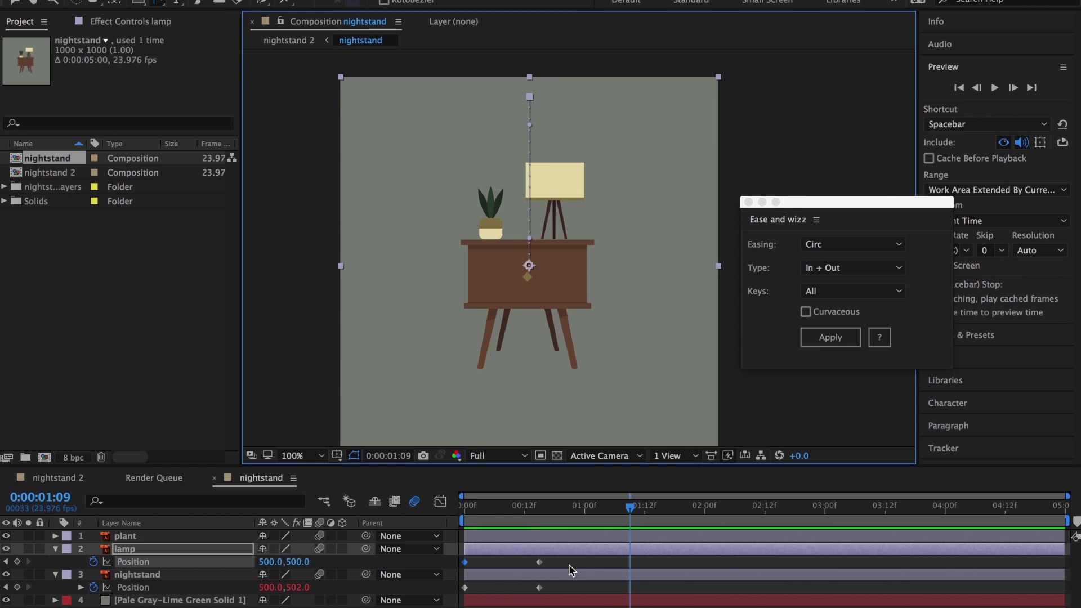
Apply Circ, In + Out easing to both lamp position keyframes and preview the movement from the start
{"action": "left_click", "coordinate": [570, 563]}
{"action": "left_click_drag", "start_coordinate": [585, 565], "coordinate": [457, 561]}
{"action": "left_click", "coordinate": [830, 338]}
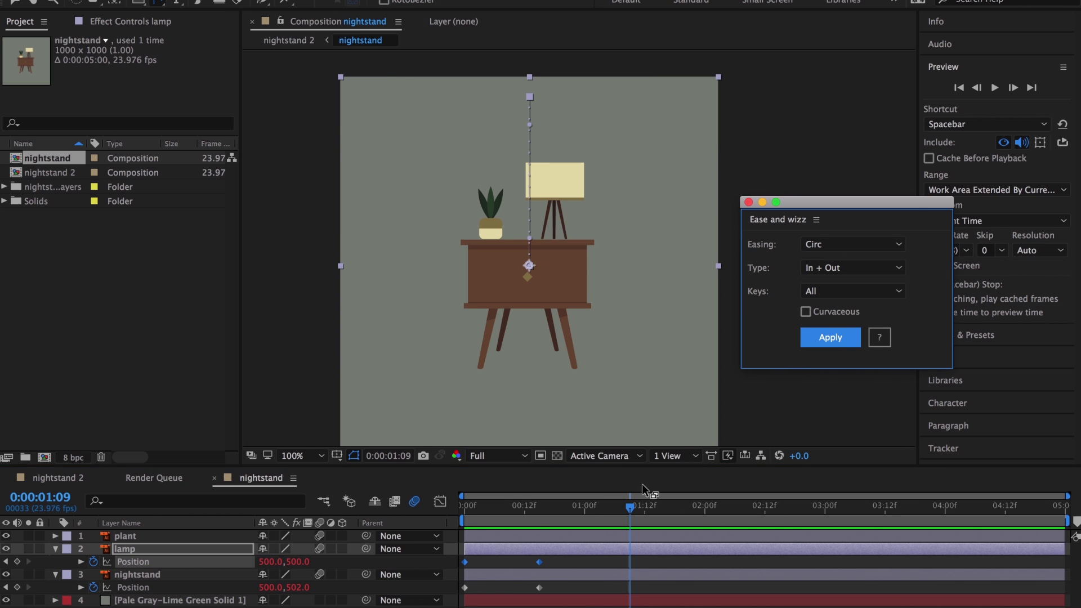
{"action": "left_click", "coordinate": [570, 514]}
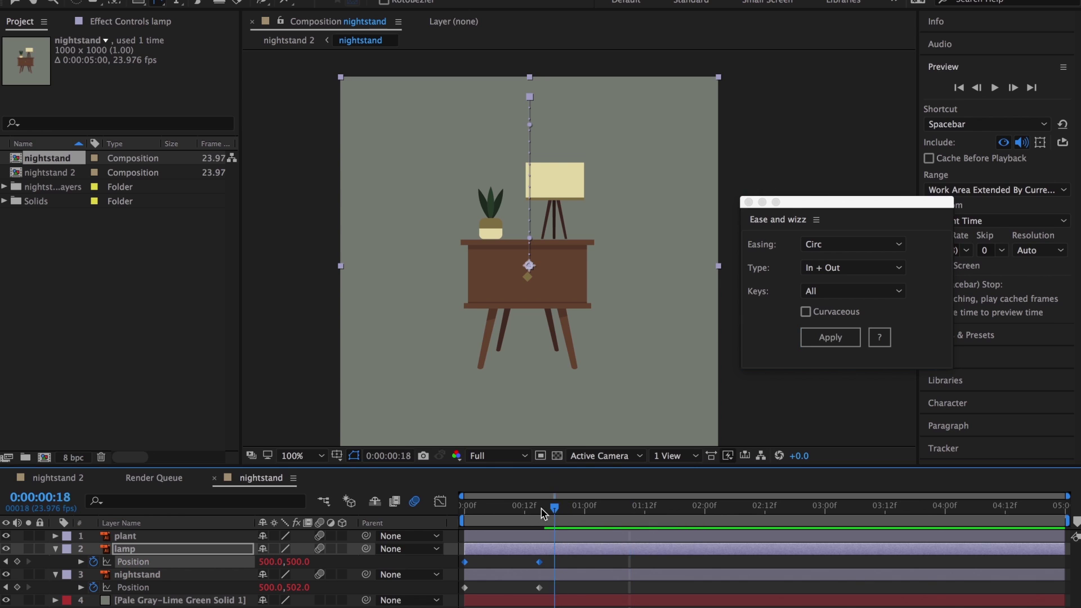
{"action": "key", "text": "space"}
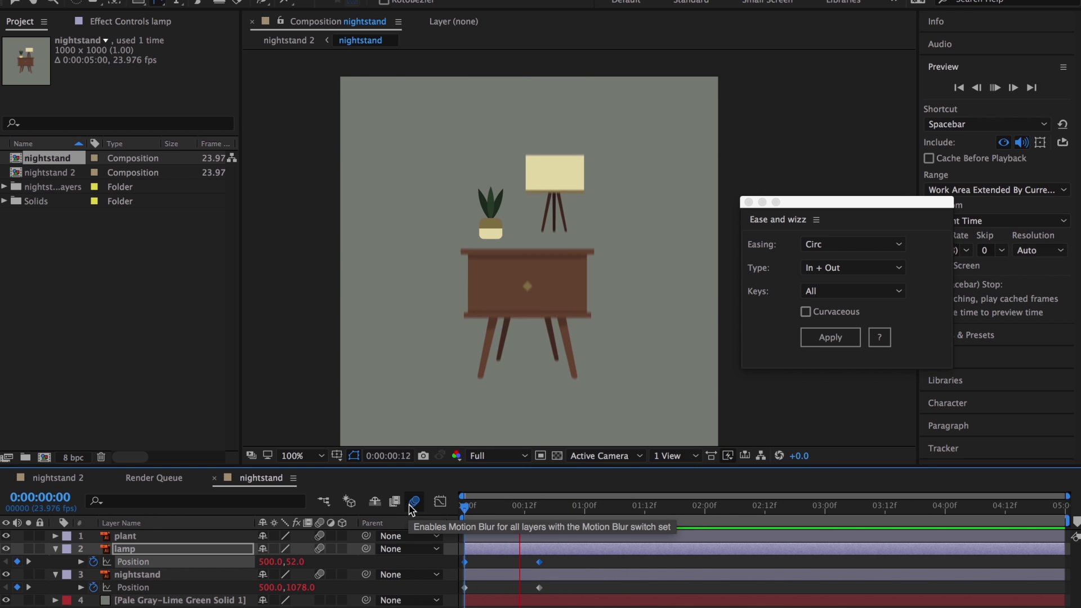
{"action": "key", "text": "space"}
{"action": "left_click_drag", "start_coordinate": [525, 512], "coordinate": [420, 504]}
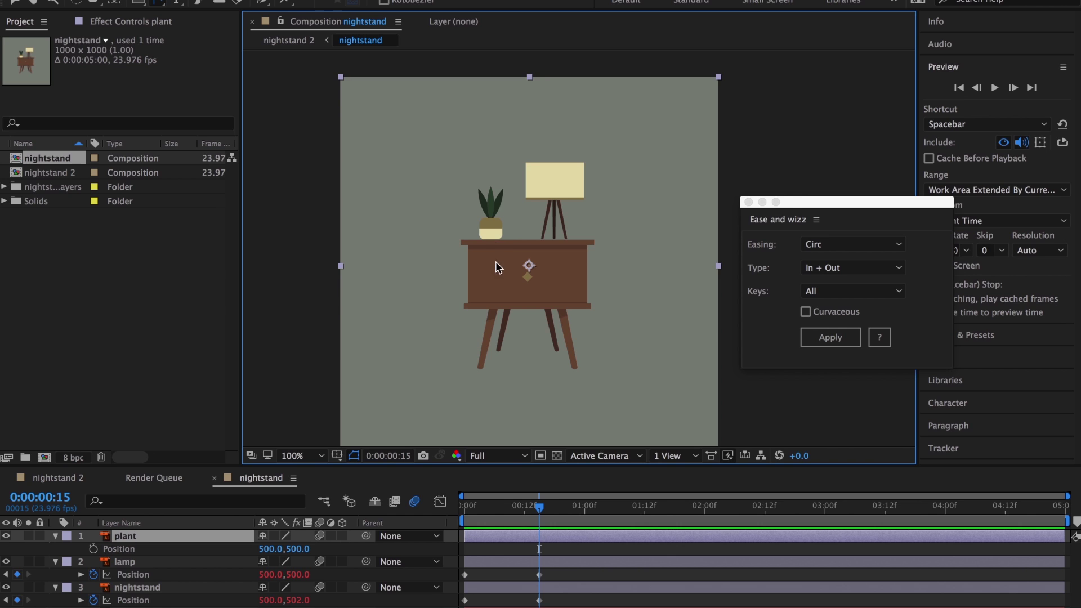
Move the plant layer below the nightstand layer in the stacking order and preview the animation from the start
{"action": "left_click_drag", "start_coordinate": [162, 539], "coordinate": [161, 604]}
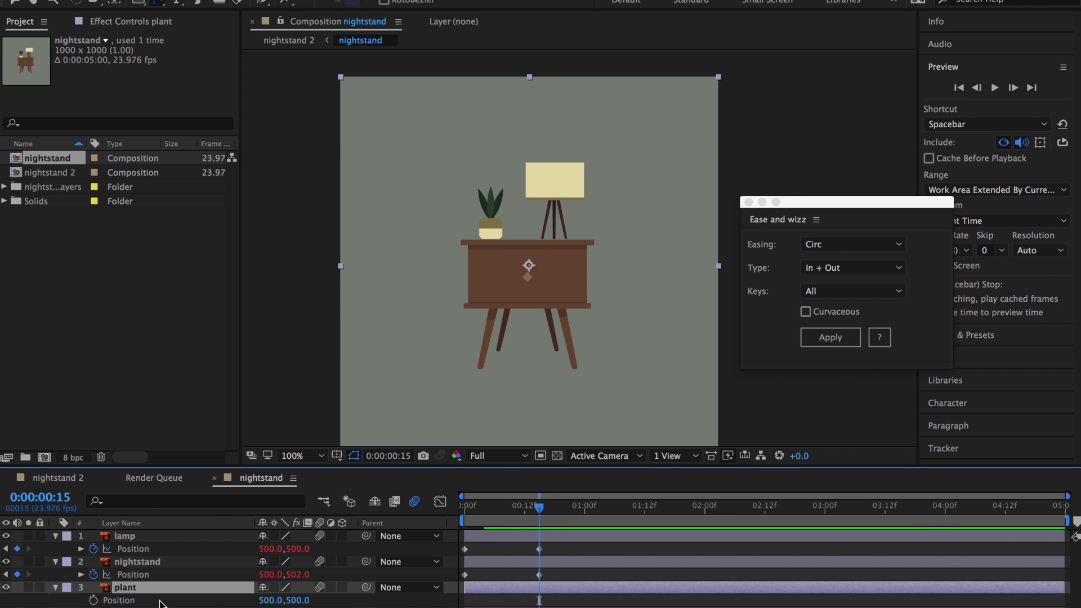
{"action": "left_click_drag", "start_coordinate": [539, 514], "coordinate": [425, 500]}
{"action": "key", "text": "space"}
{"action": "key", "text": "space"}
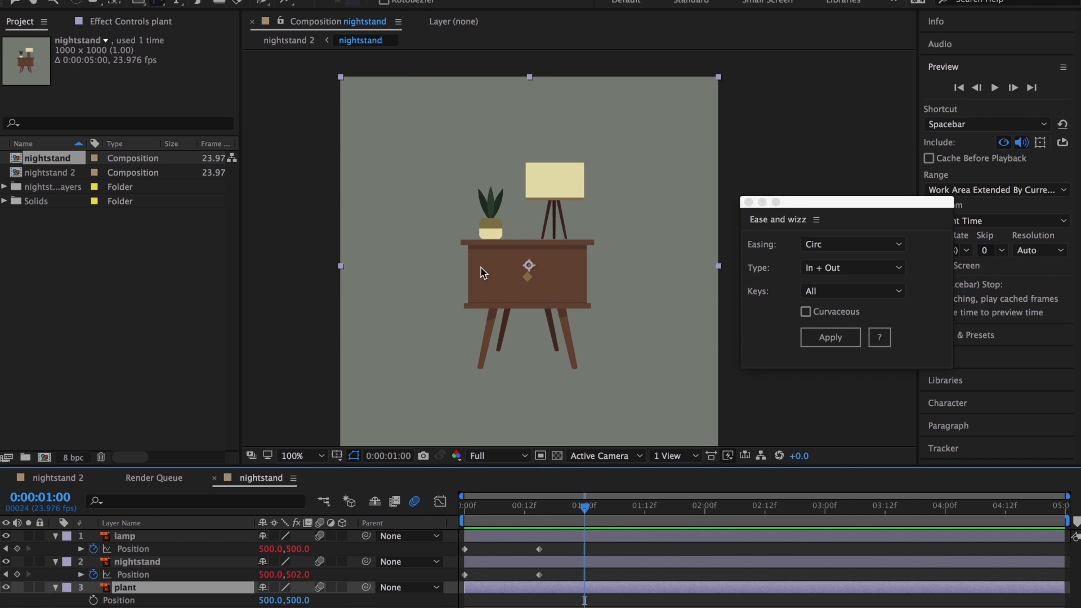
Keyframe the plant's position at 500, 662 behind the nightstand at 0:00:00:15 and at 500, 500 at about 0:00:00:19
{"action": "left_click_drag", "start_coordinate": [585, 510], "coordinate": [539, 515]}
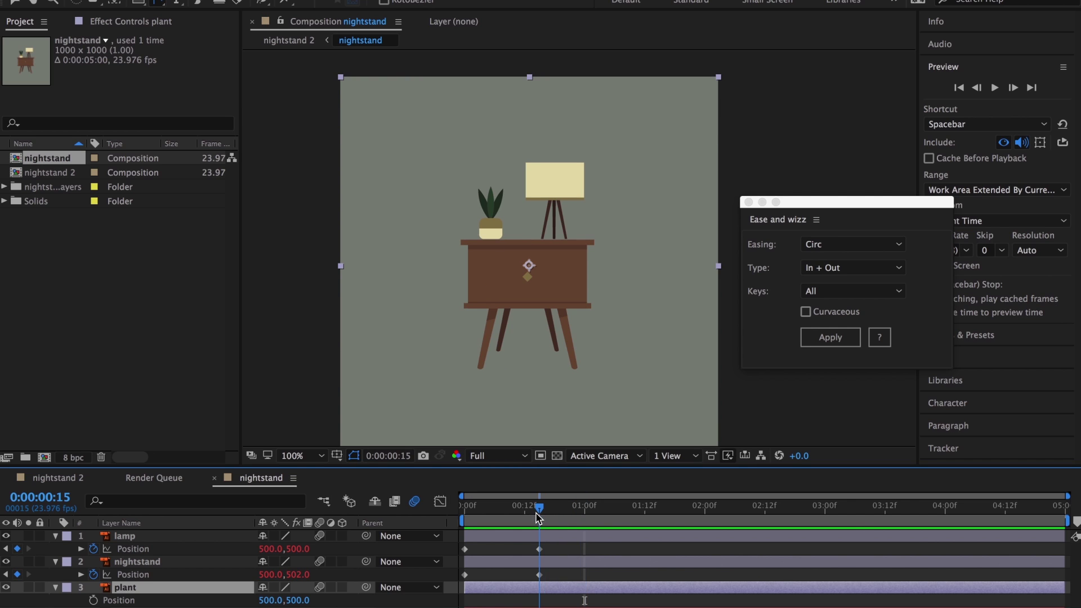
{"action": "left_click", "coordinate": [93, 600]}
{"action": "left_click_drag", "start_coordinate": [540, 602], "coordinate": [561, 603]}
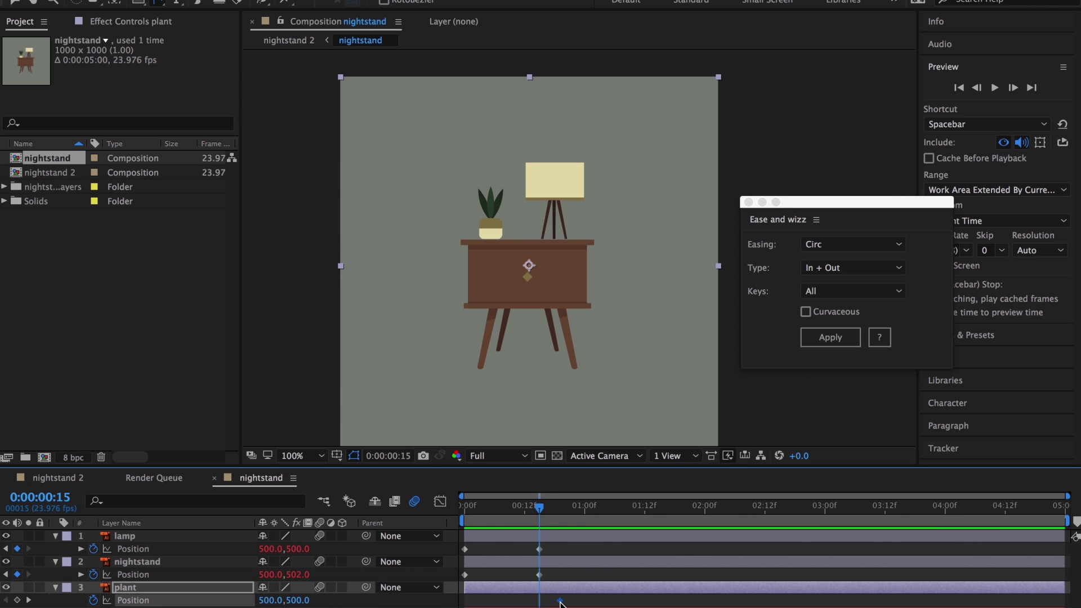
{"action": "left_click_drag", "start_coordinate": [550, 508], "coordinate": [540, 508]}
{"action": "left_click_drag", "start_coordinate": [496, 212], "coordinate": [500, 274]}
Apply Circ, In + Out easing to both plant position keyframes and go back to the composition's start
{"action": "left_click_drag", "start_coordinate": [575, 605], "coordinate": [529, 599]}
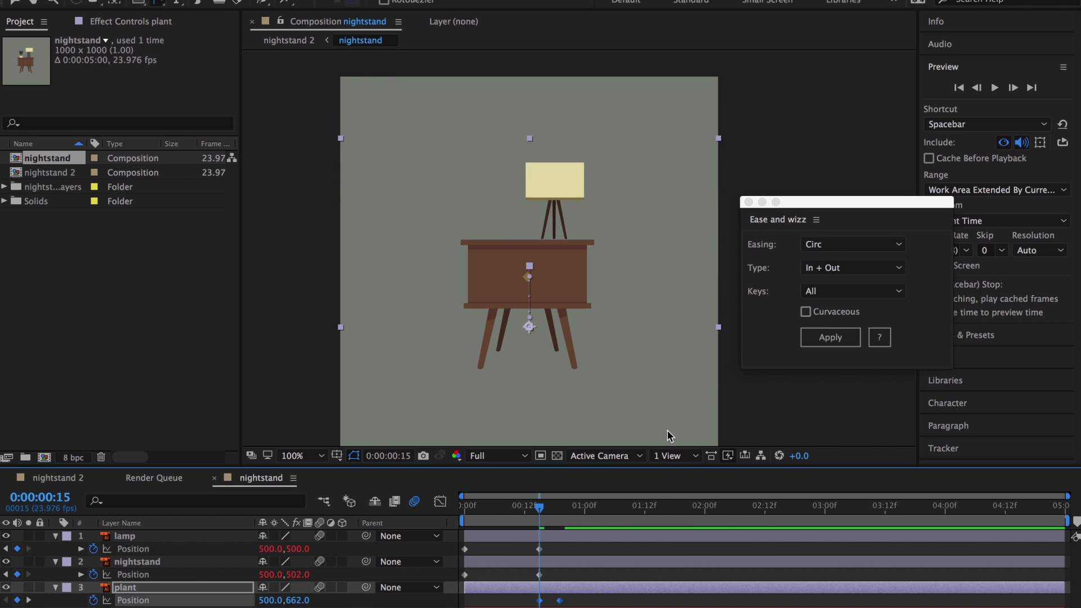
{"action": "left_click", "coordinate": [828, 340]}
{"action": "left_click_drag", "start_coordinate": [539, 509], "coordinate": [443, 510]}
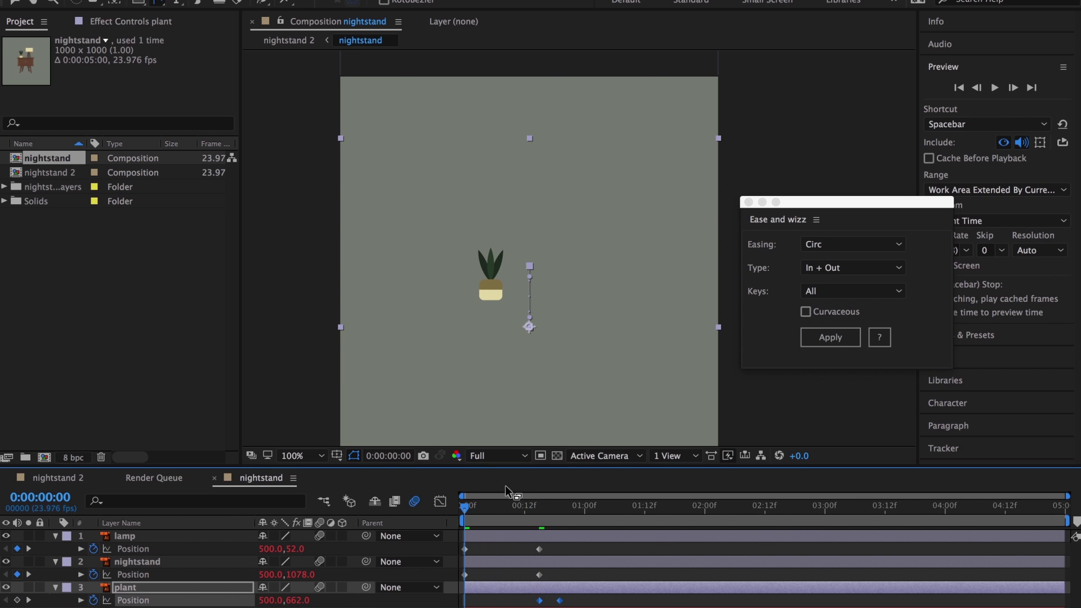
Trim the start of the plant layer to 0:00:00:15 and preview the whole animation from the beginning
{"action": "left_click_drag", "start_coordinate": [538, 526], "coordinate": [539, 517]}
{"action": "left_click_drag", "start_coordinate": [467, 590], "coordinate": [540, 599]}
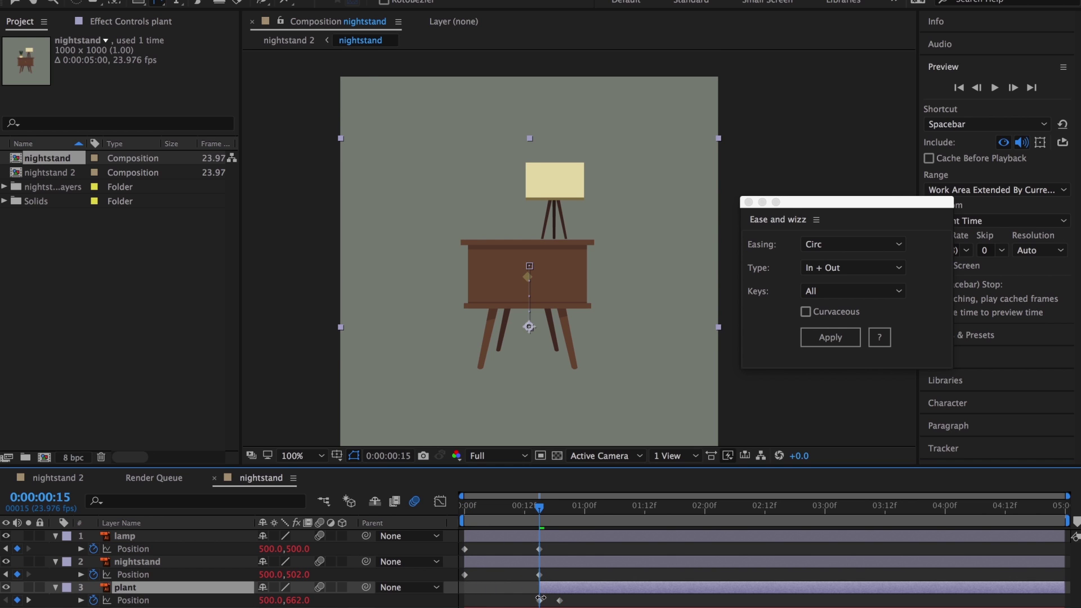
{"action": "left_click_drag", "start_coordinate": [539, 507], "coordinate": [411, 510]}
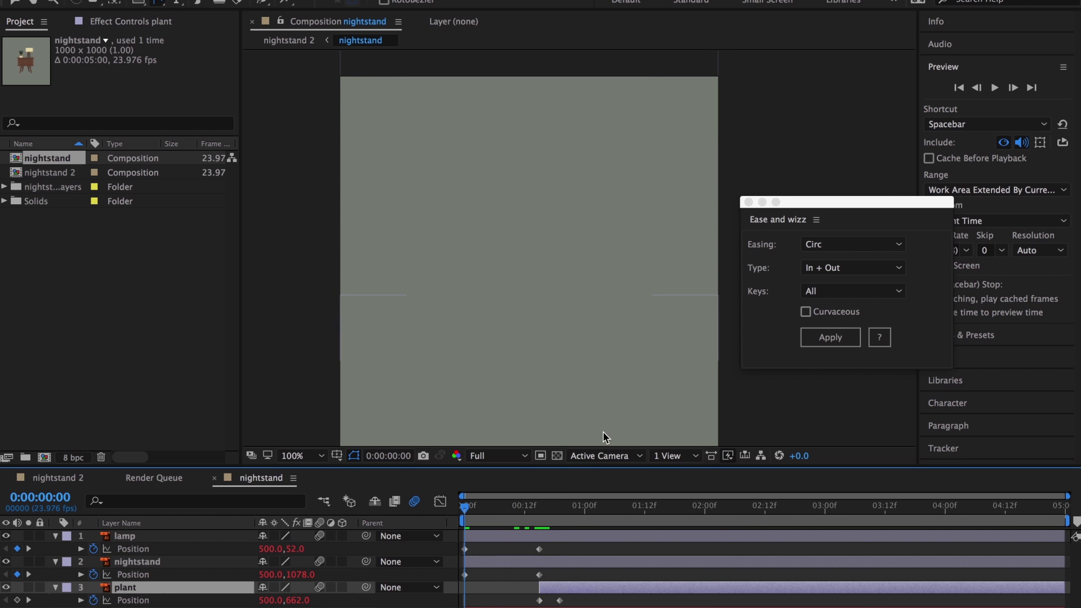
{"action": "key", "text": "space"}
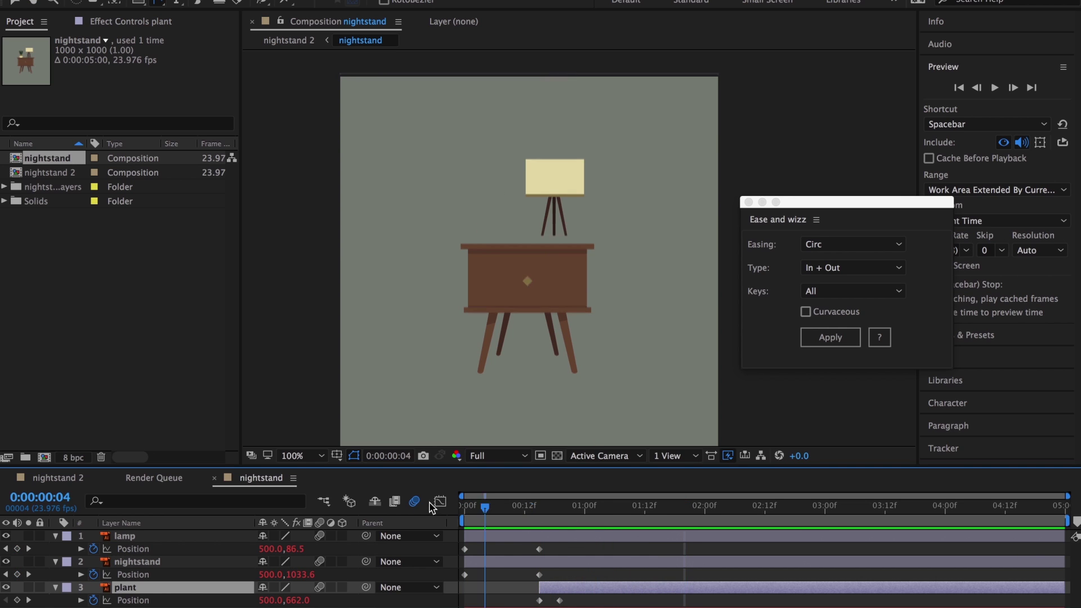
{"action": "key", "text": "space"}
{"action": "key", "text": "space"}
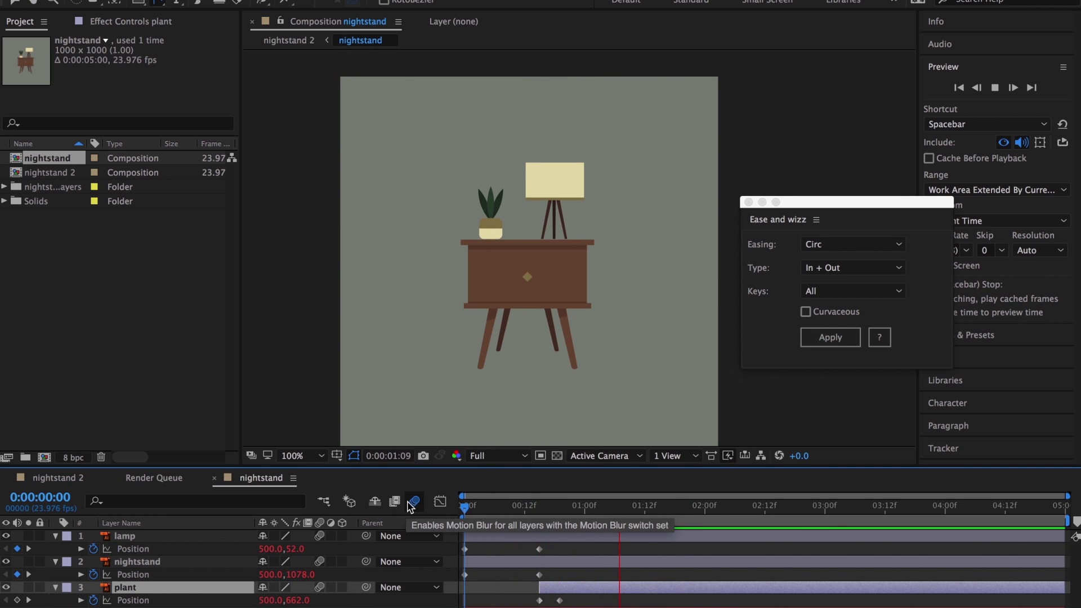
Slow the plant's rise by moving its end position keyframe to about 0:00:00:23
{"action": "left_click", "coordinate": [572, 583]}
{"action": "left_click", "coordinate": [568, 597]}
{"action": "left_click", "coordinate": [561, 506]}
{"action": "left_click_drag", "start_coordinate": [560, 600], "coordinate": [580, 600]}
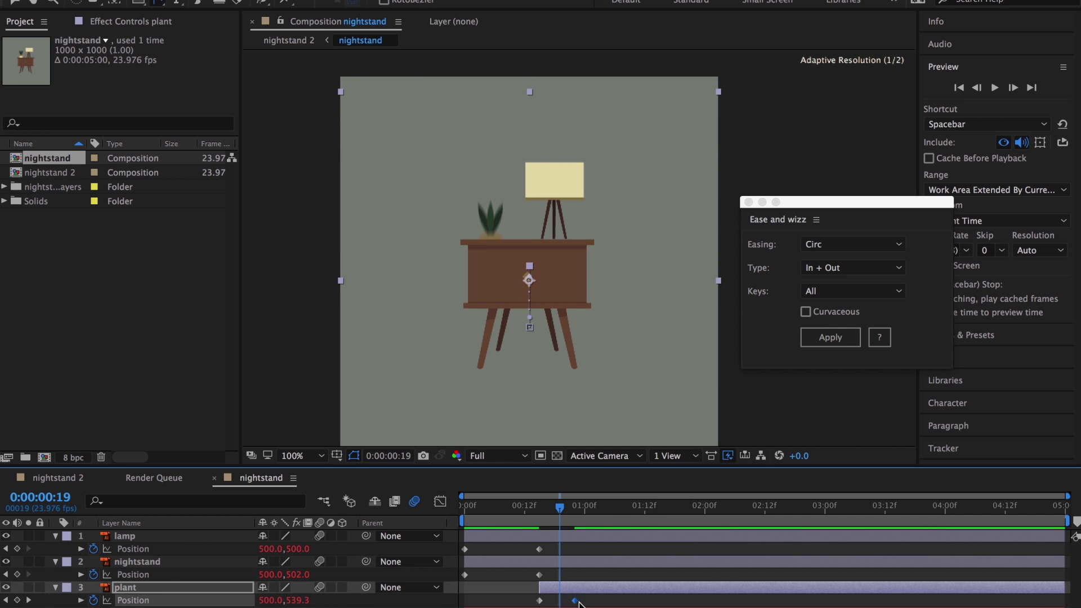
{"action": "left_click", "coordinate": [533, 521]}
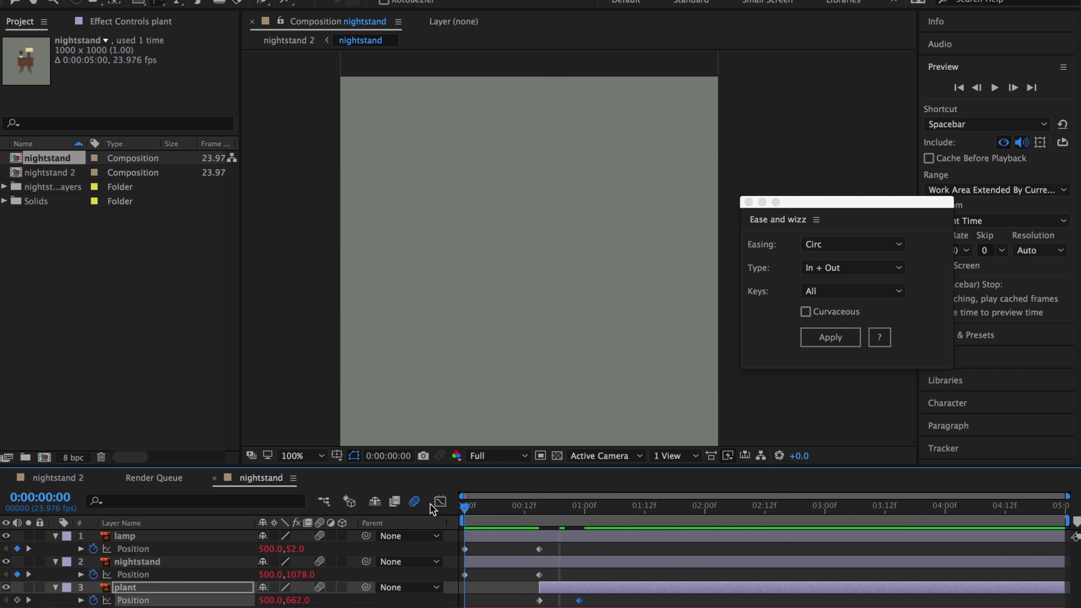
Shorten the work area to end shortly before 0:00:02:00 and preview the animation
{"action": "left_click_drag", "start_coordinate": [618, 563], "coordinate": [693, 563]}
{"action": "key", "text": "space"}
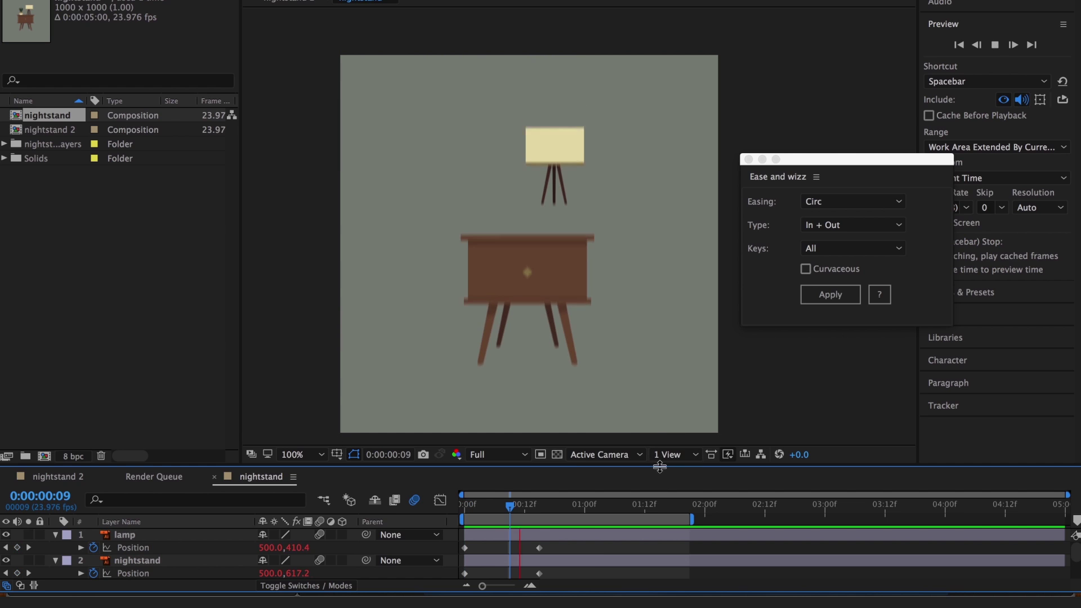
{"action": "key", "text": "space"}
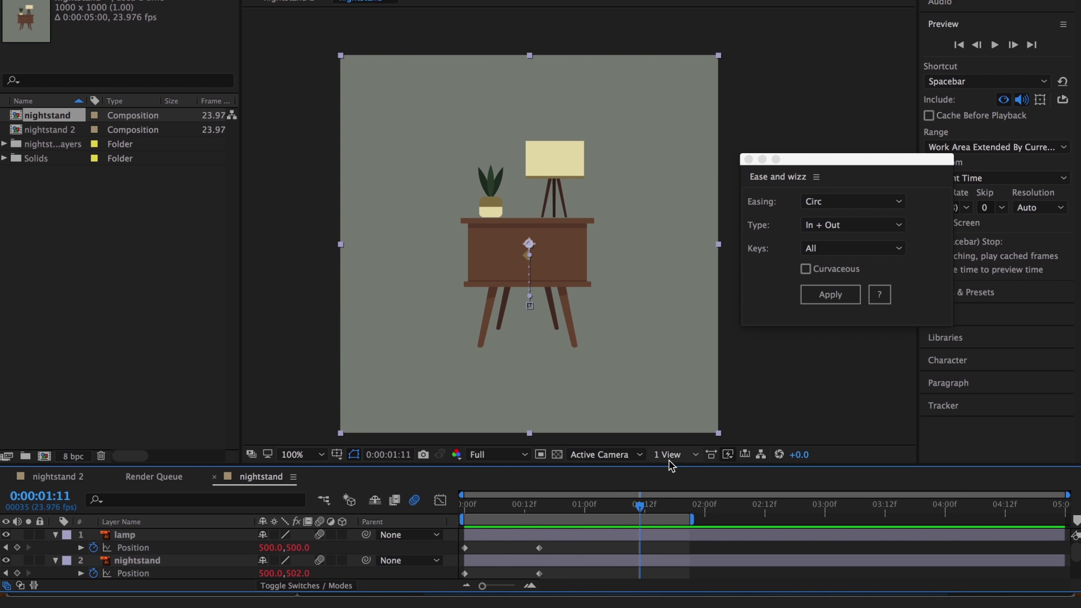
Set the work area to end at 0:00:03:00 and play the animation from the start
{"action": "left_click_drag", "start_coordinate": [680, 519], "coordinate": [830, 526]}
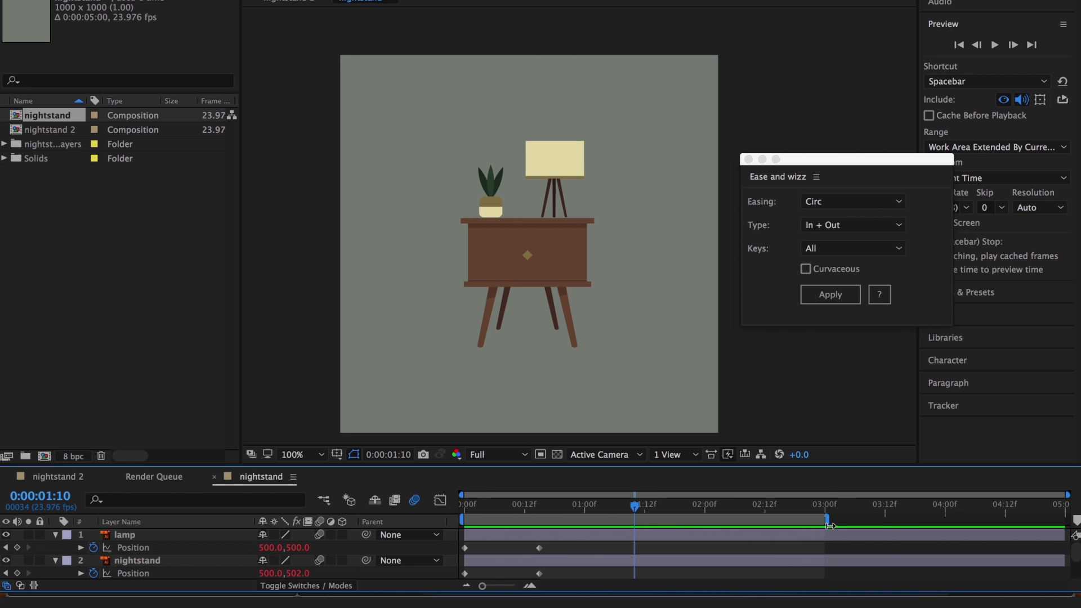
{"action": "left_click", "coordinate": [825, 509]}
{"action": "left_click_drag", "start_coordinate": [720, 509], "coordinate": [438, 503]}
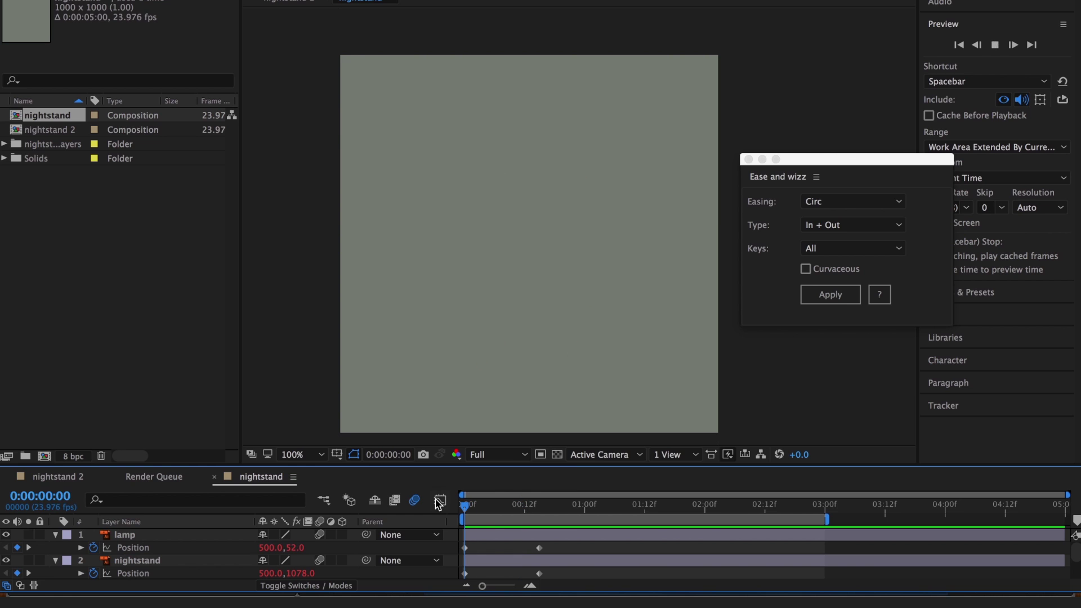
{"action": "key", "text": "space"}
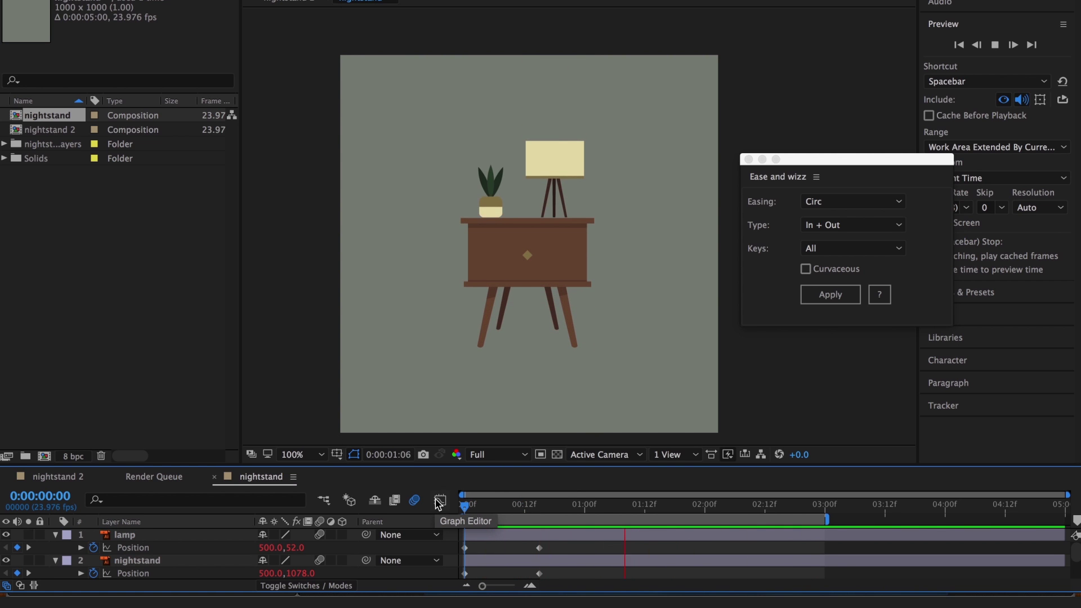
{"action": "key", "text": "space"}
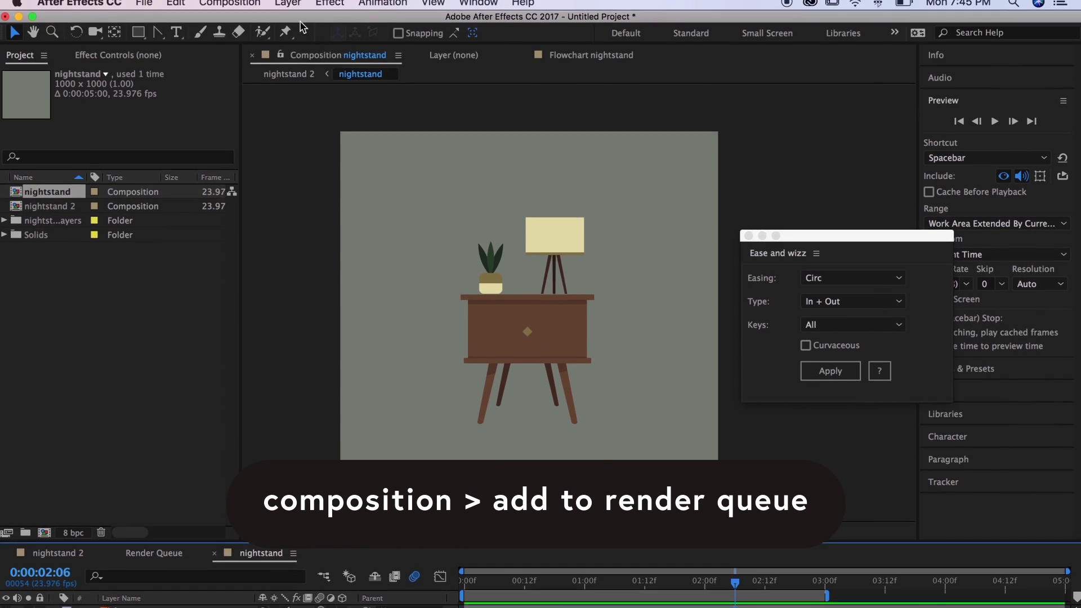
Add the nightstand composition to the render queue and enlarge the queue area to show its output settings
{"action": "left_click", "coordinate": [245, 9]}
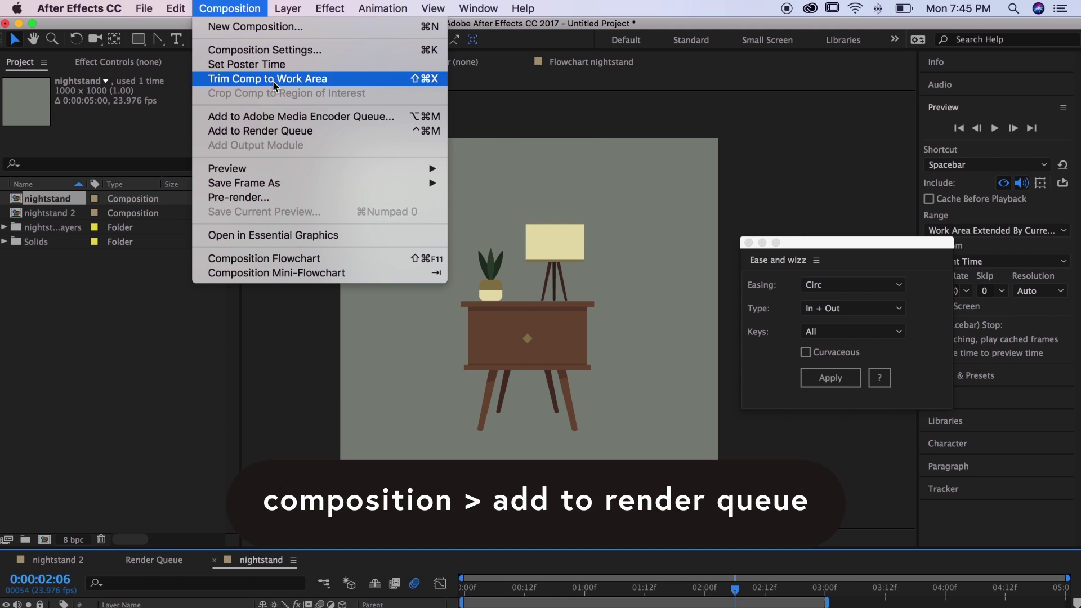
{"action": "left_click", "coordinate": [278, 132]}
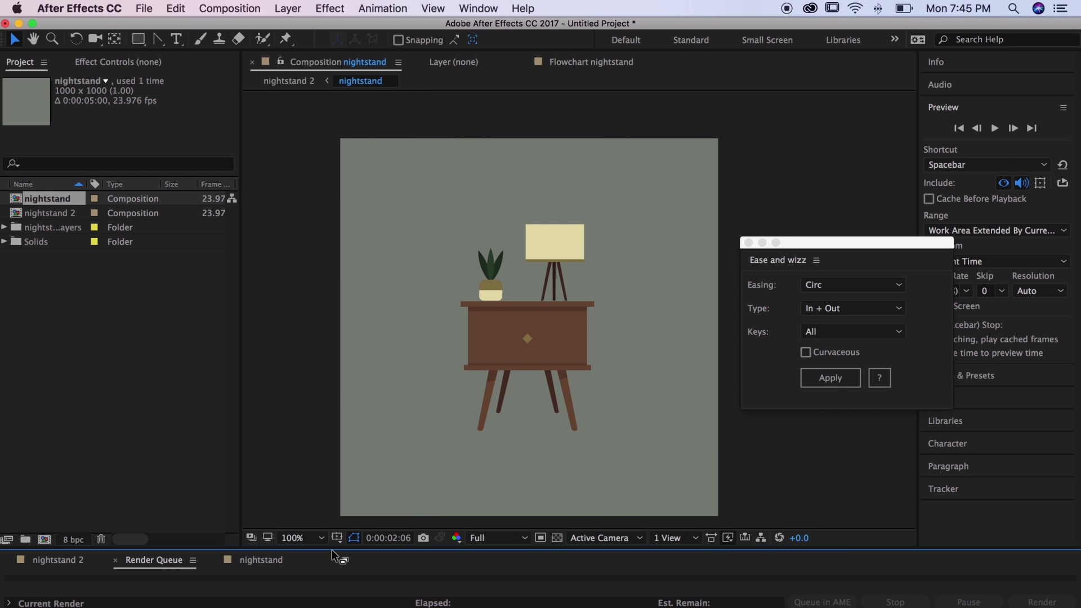
{"action": "left_click_drag", "start_coordinate": [334, 550], "coordinate": [345, 471]}
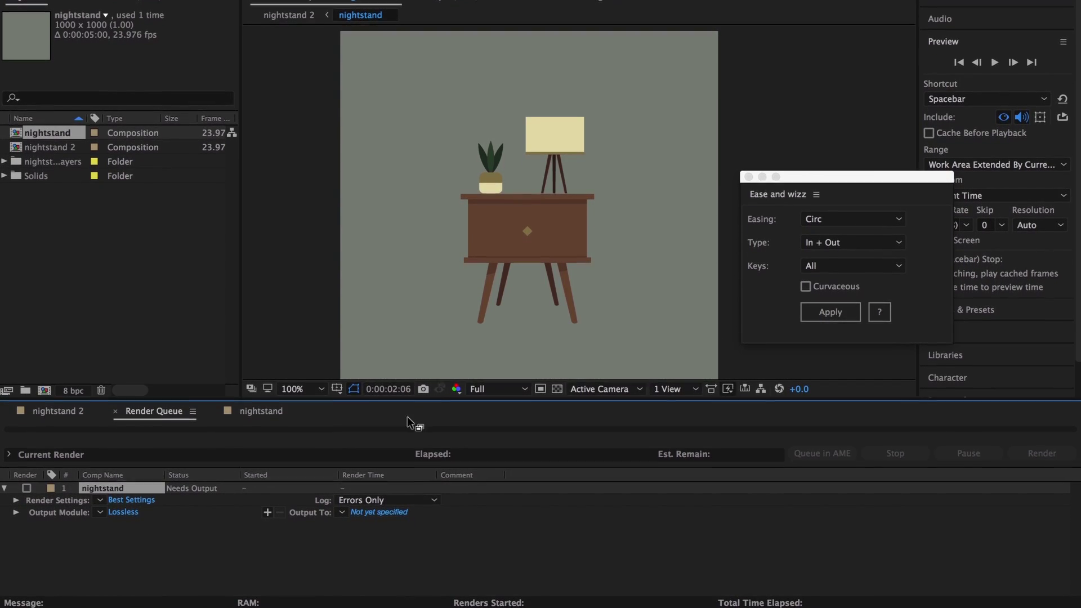
Set the video codec to H.264 in the format options of the nightstand render's QuickTime output module
{"action": "left_click", "coordinate": [127, 511]}
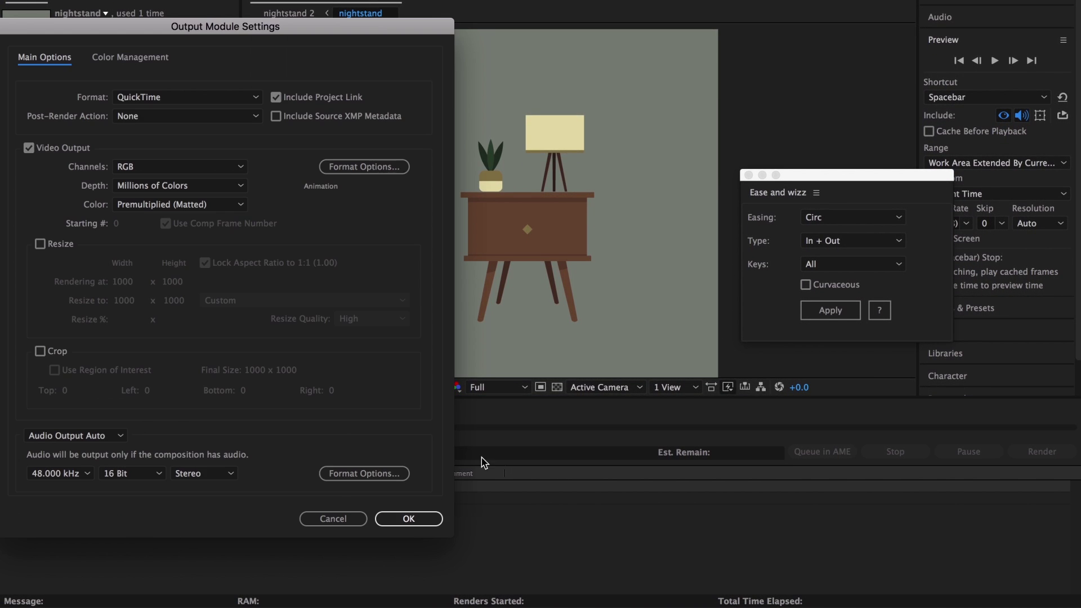
{"action": "left_click", "coordinate": [330, 523]}
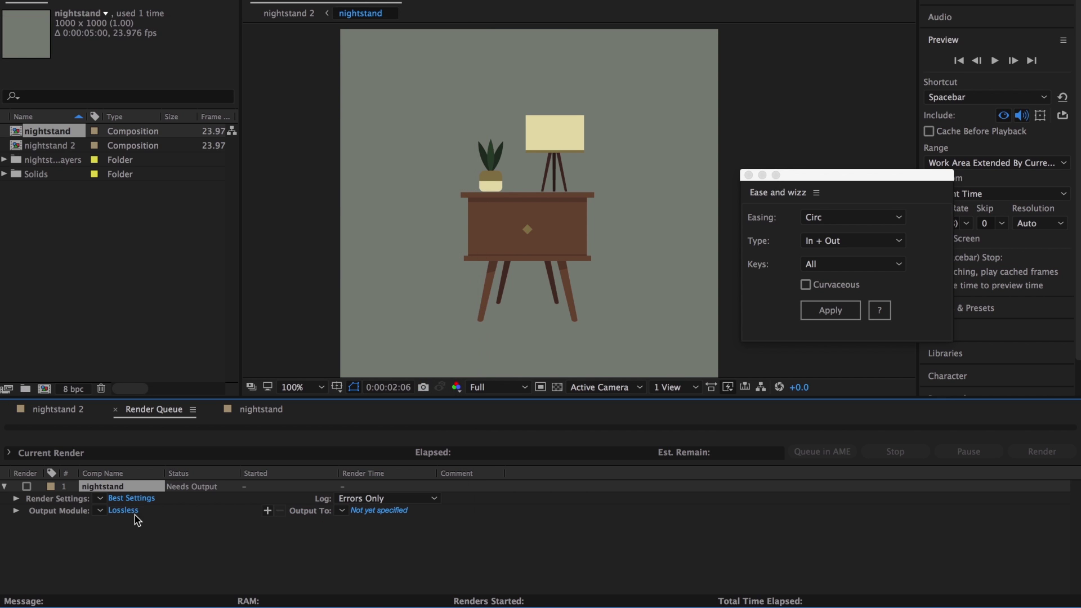
{"action": "left_click", "coordinate": [127, 511]}
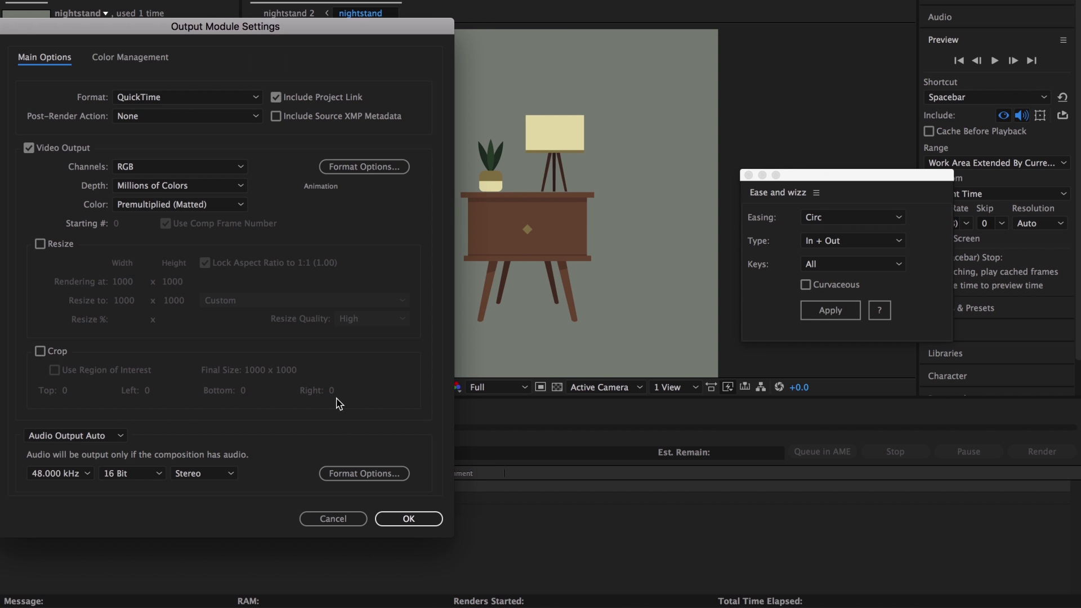
{"action": "left_click", "coordinate": [364, 166]}
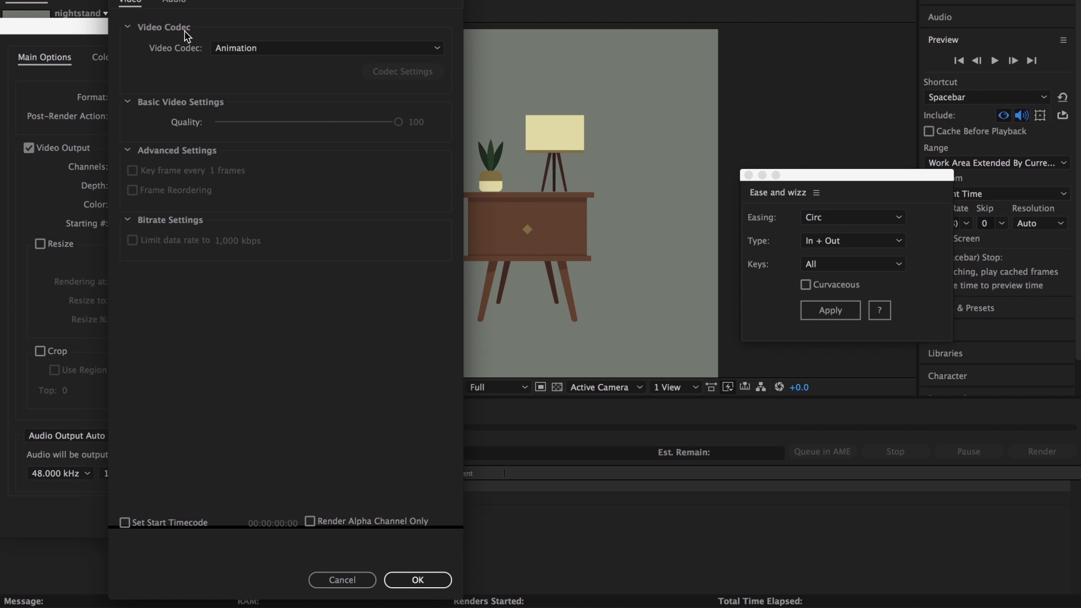
{"action": "left_click", "coordinate": [282, 48]}
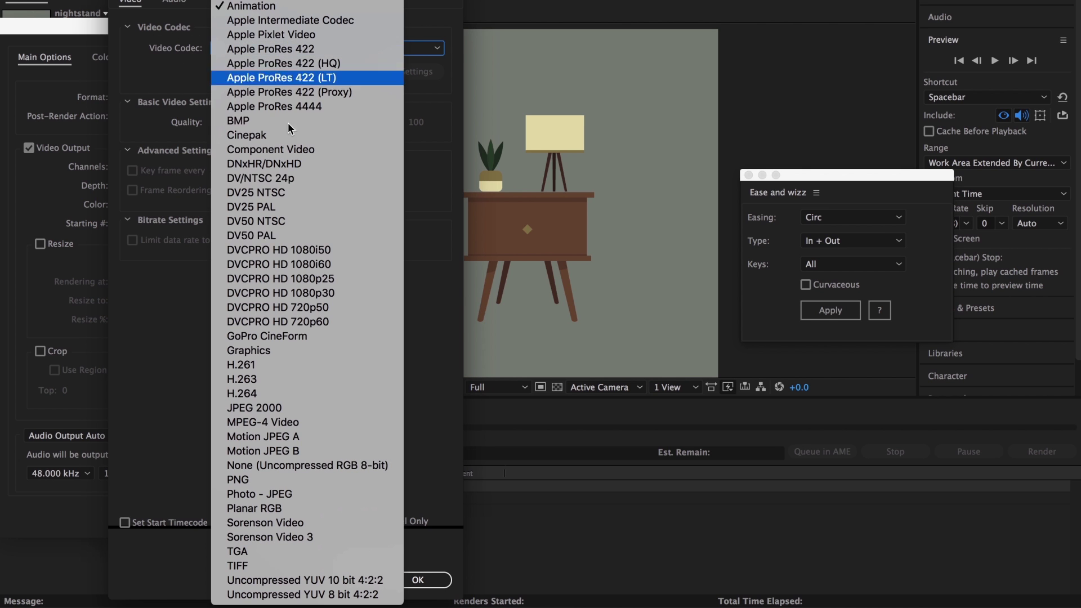
{"action": "left_click", "coordinate": [268, 398]}
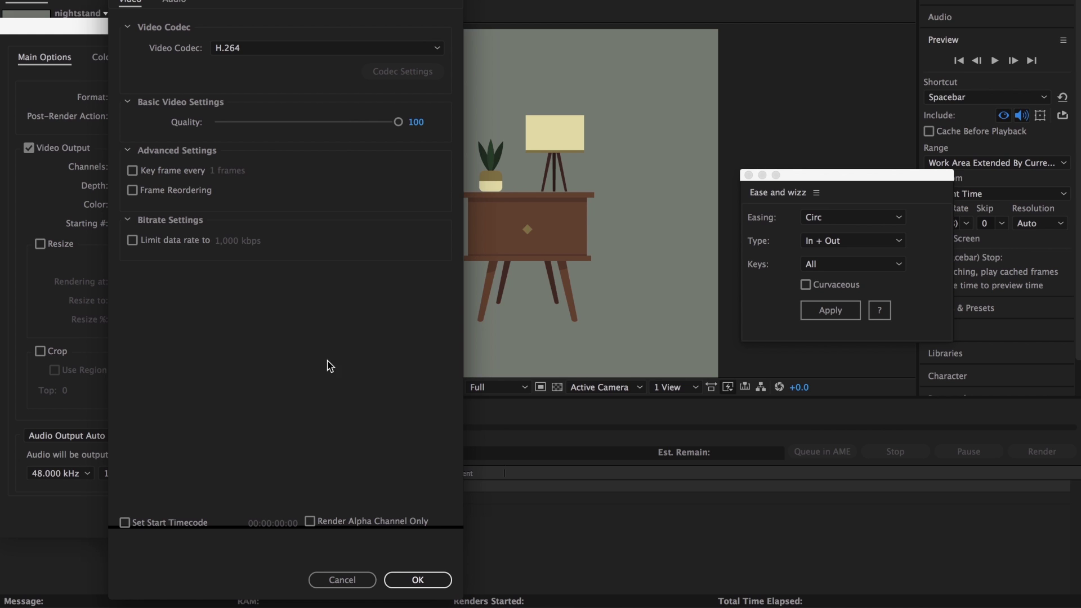
{"action": "left_click", "coordinate": [419, 579]}
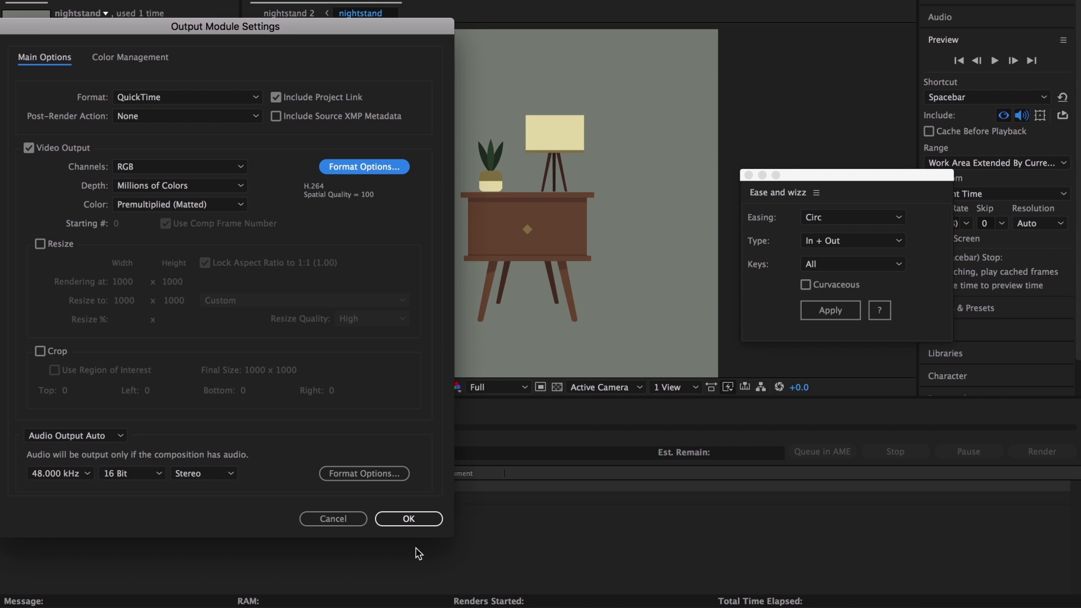
Confirm the output module settings, set the output file to nightstand.mov in the Fireside folder, and render the queued composition
{"action": "left_click", "coordinate": [411, 520]}
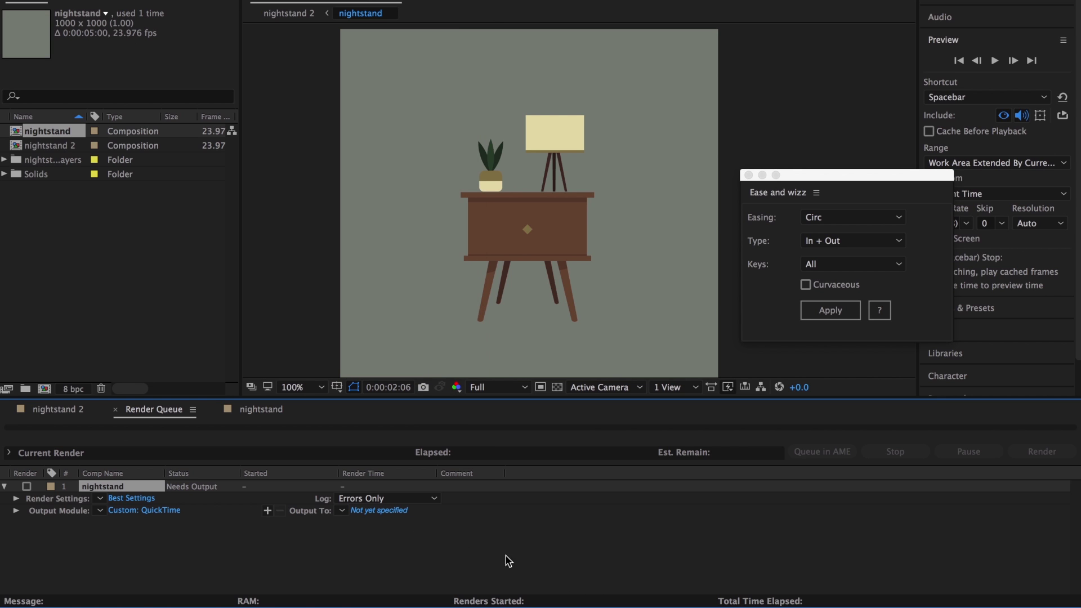
{"action": "left_click", "coordinate": [388, 511]}
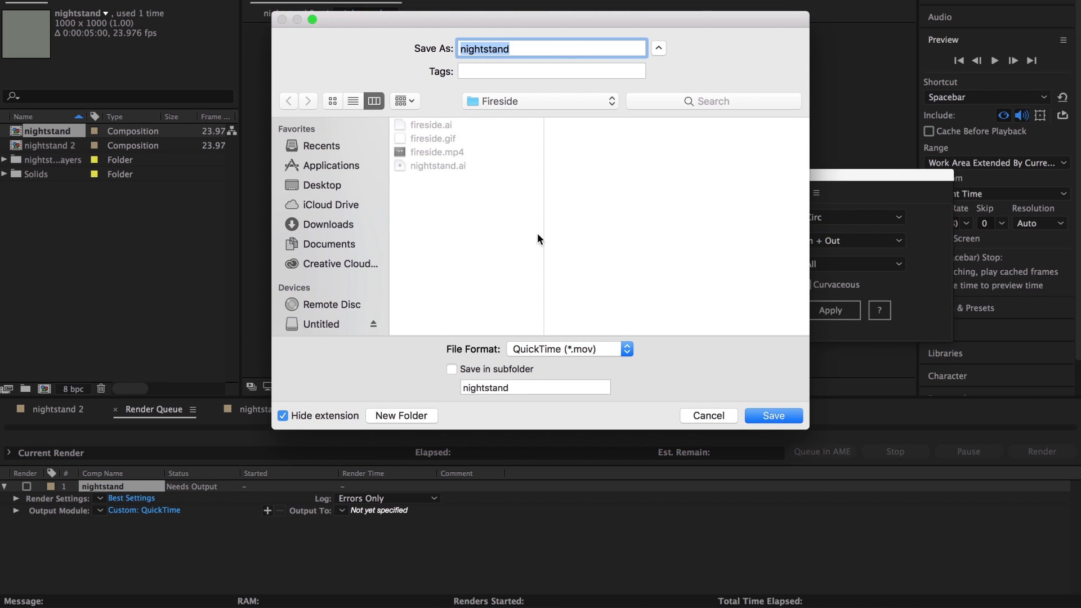
{"action": "left_click", "coordinate": [775, 417]}
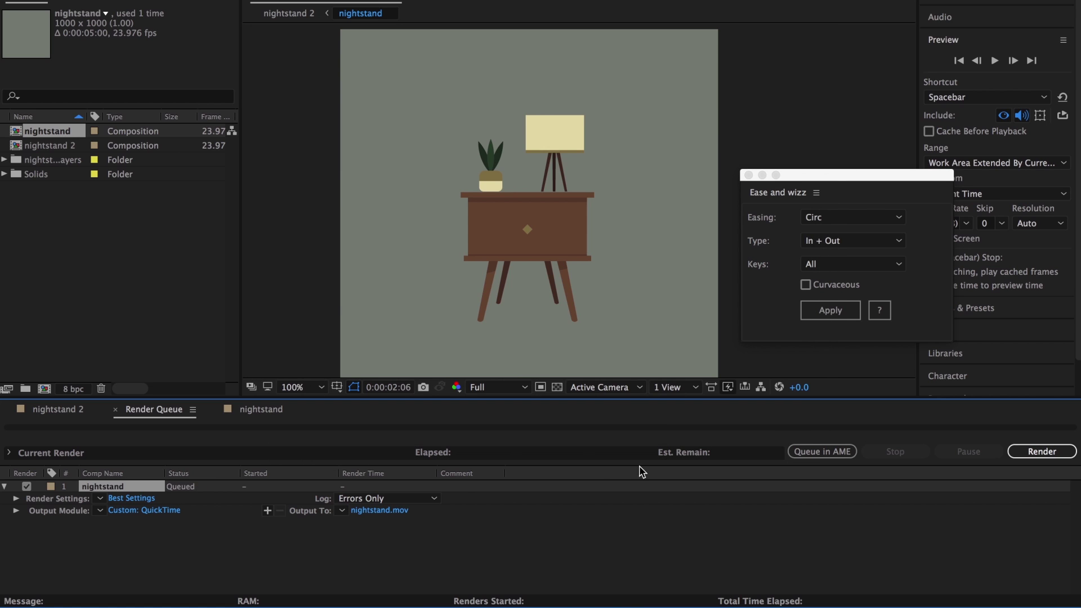
{"action": "left_click", "coordinate": [1033, 454]}
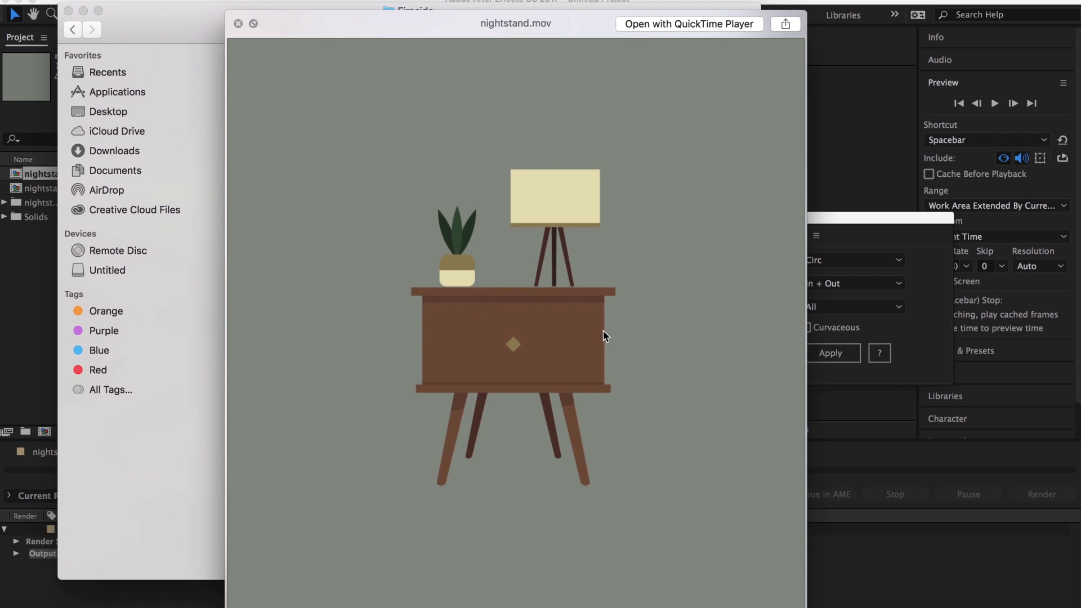
Replay the rendered nightstand.mov from the start in a Finder Quick Look preview
{"action": "key", "text": "space"}
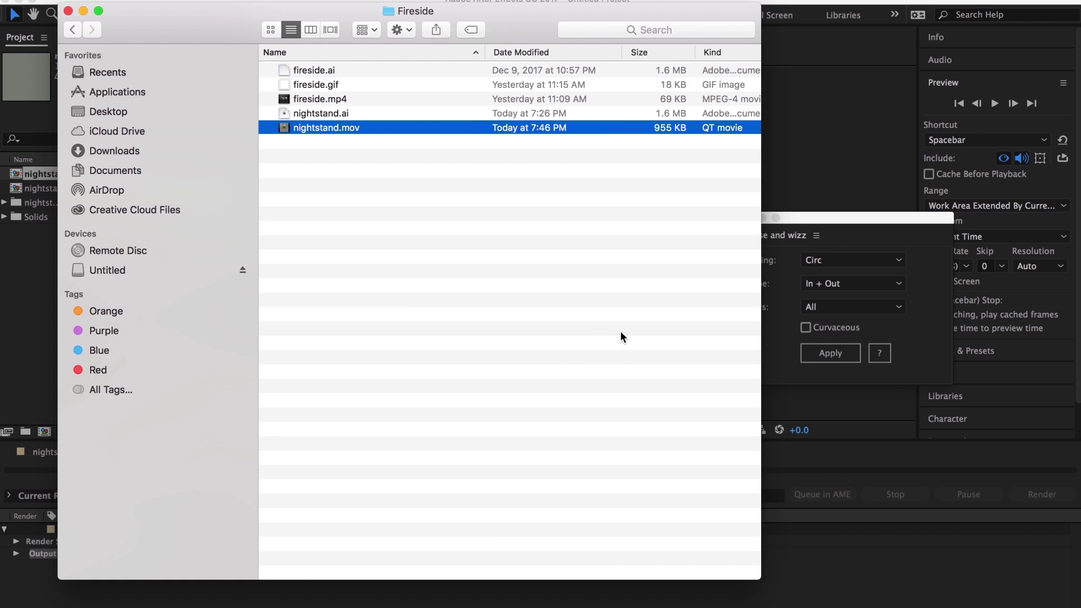
{"action": "key", "text": "space"}
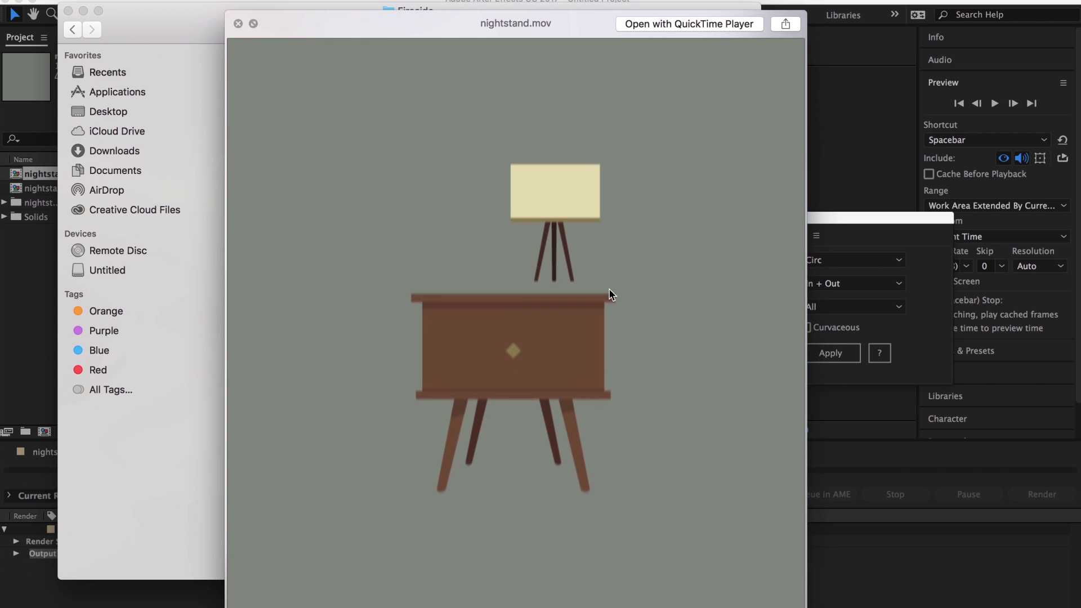